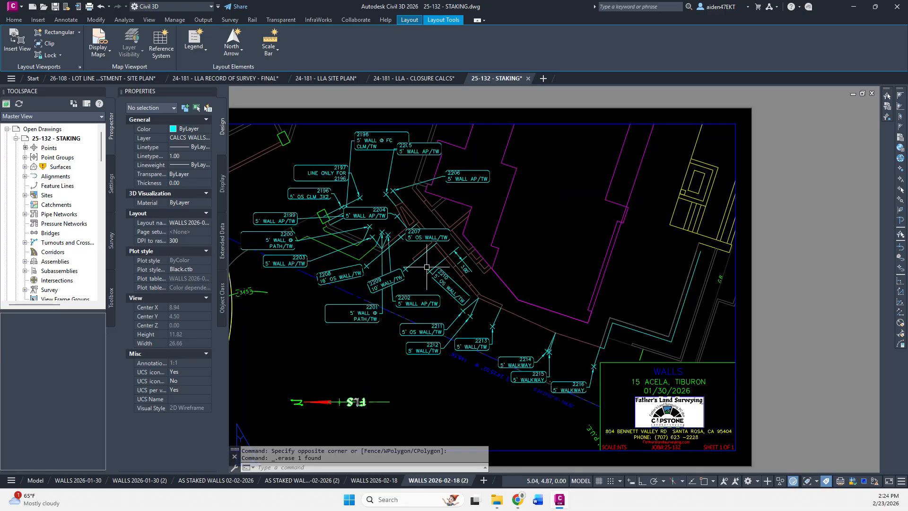
Compare the WALLS 2026-02-18 layout with WALLS 2026-02-18 (2), ending on WALLS 2026-02-18 (2)
double_click(574, 362)
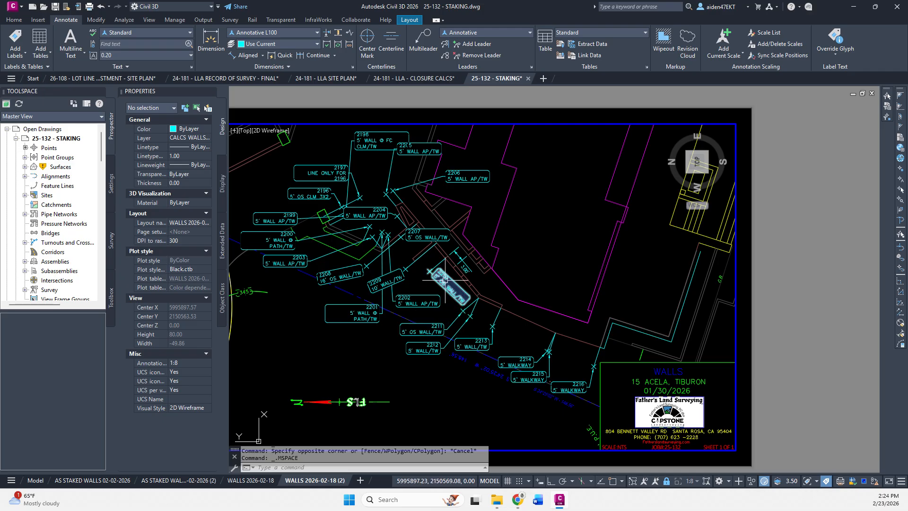
mouse_move(464, 310)
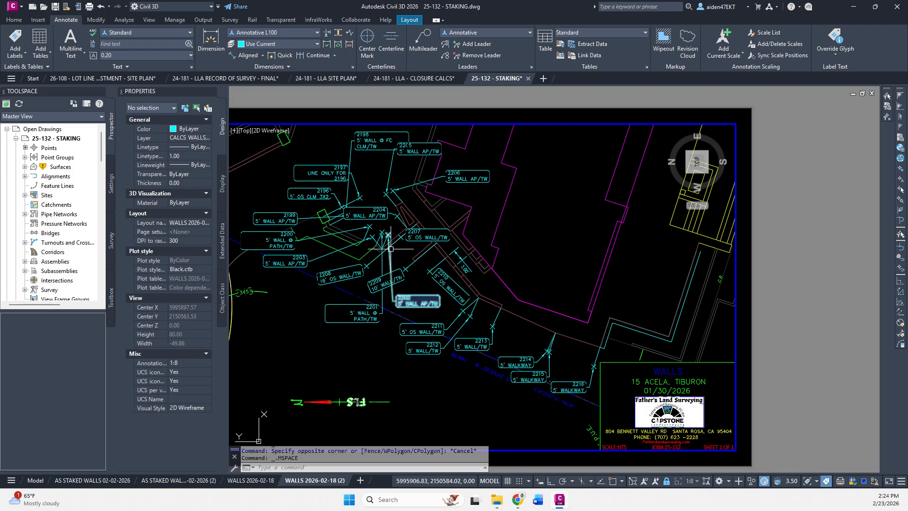
scroll(388, 241, up, 1)
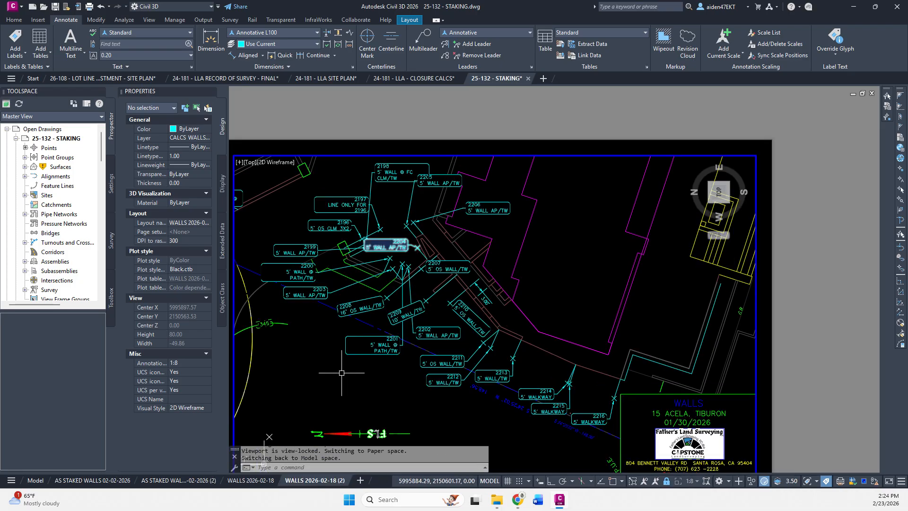
click(254, 481)
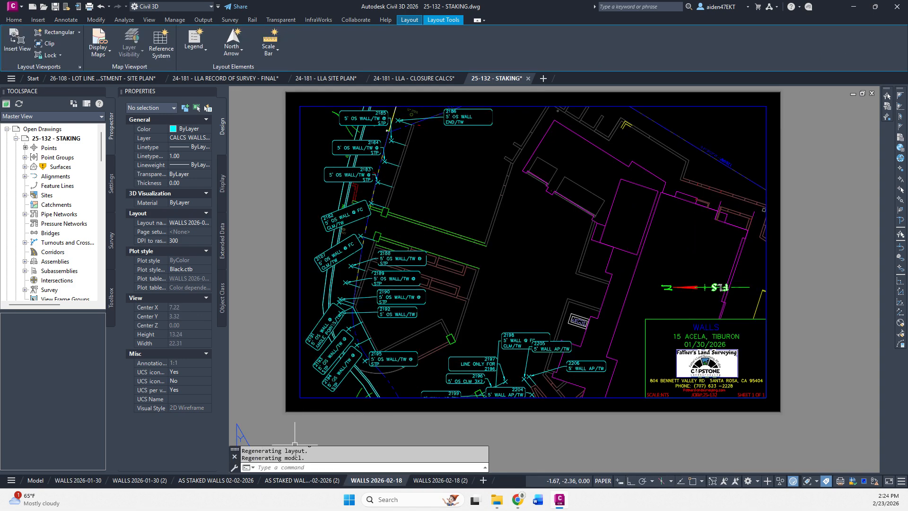
click(436, 481)
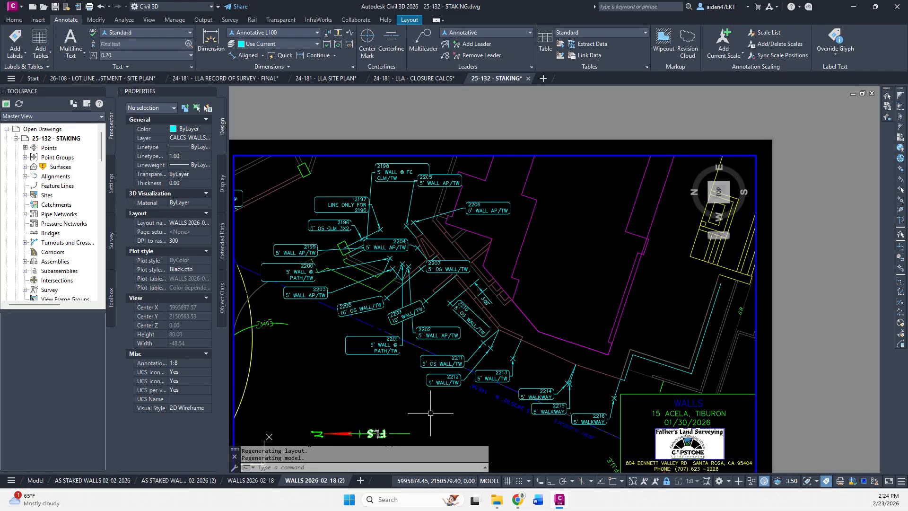
middle_drag(480, 406, 498, 368)
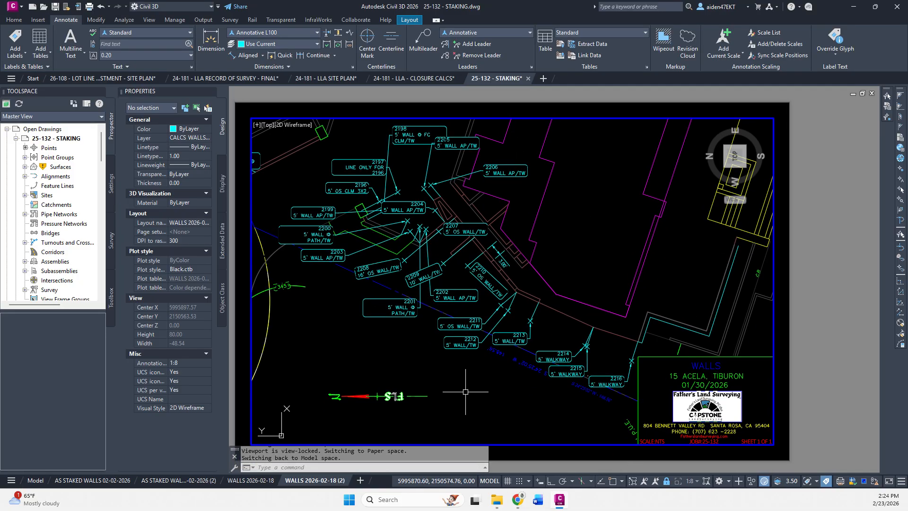
Create a copy of the WALLS 2026-02-18 (2) layout at the end of the layout list
right_click(326, 486)
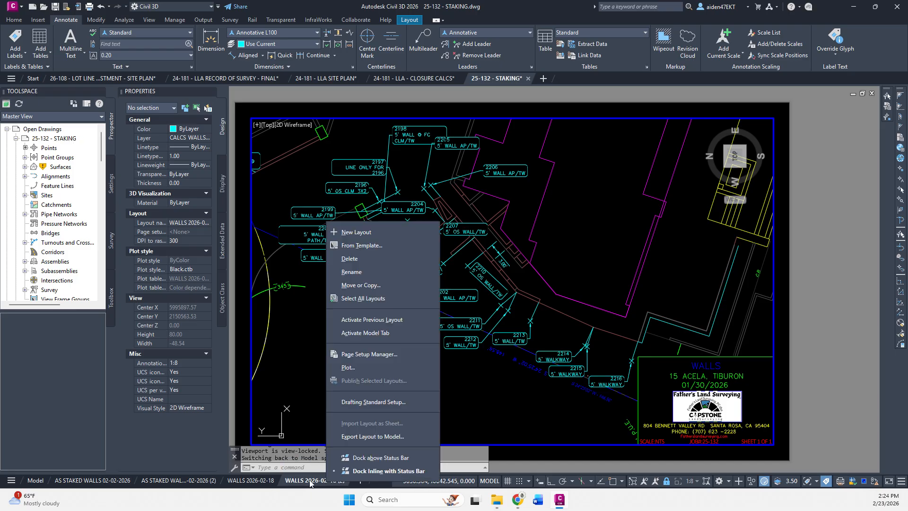
click(361, 285)
scroll(722, 303, down, 2)
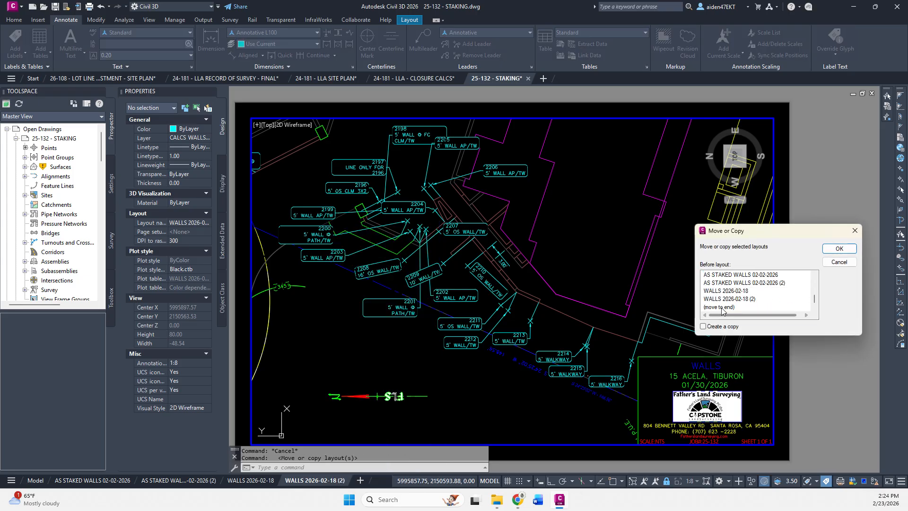
click(719, 307)
click(704, 327)
click(721, 307)
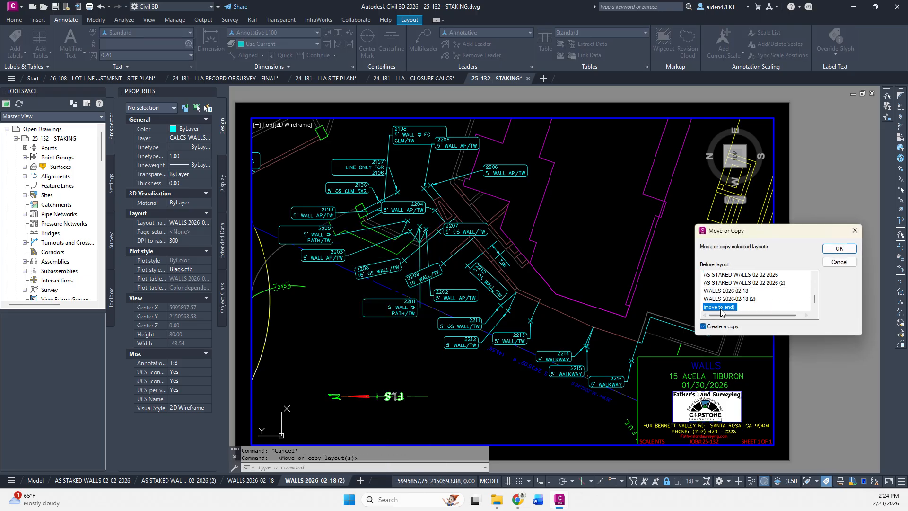
click(840, 249)
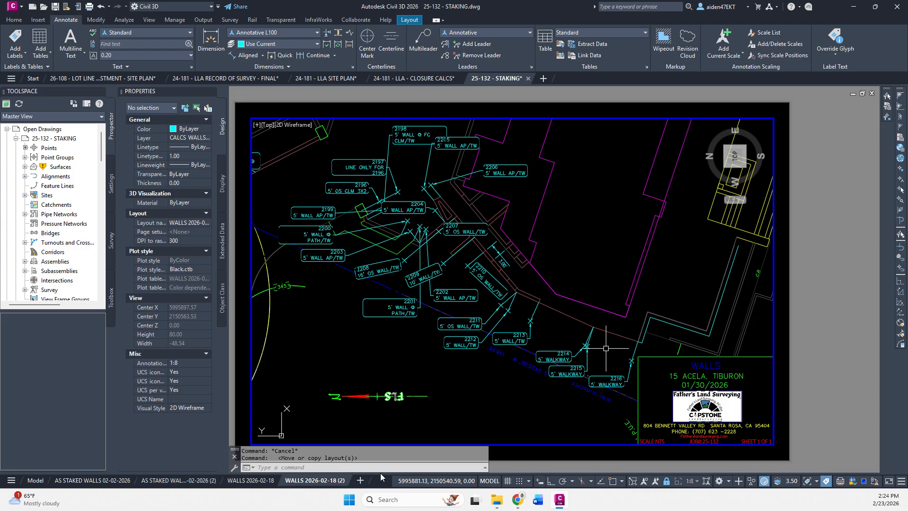
Switch to the WALLS 2026-02-18 (3) layout and rename it AS STAKED 2026-02-18
click(11, 482)
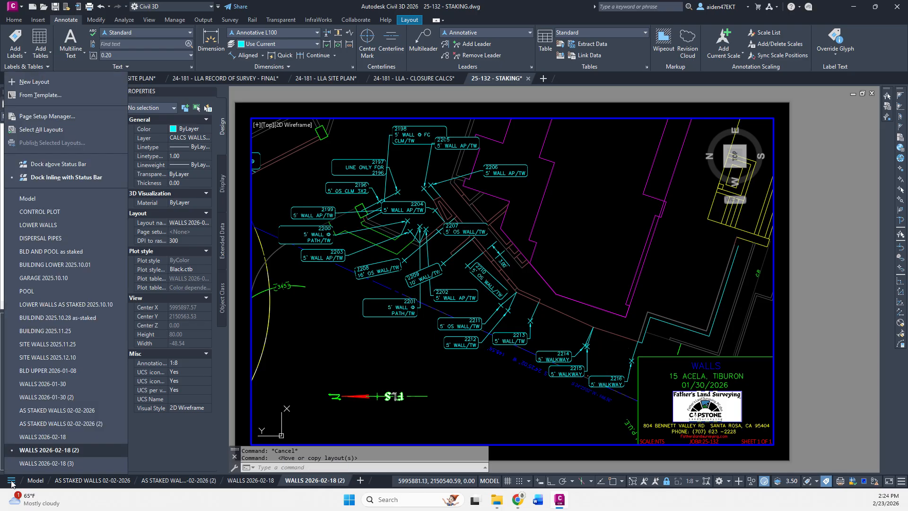
click(50, 463)
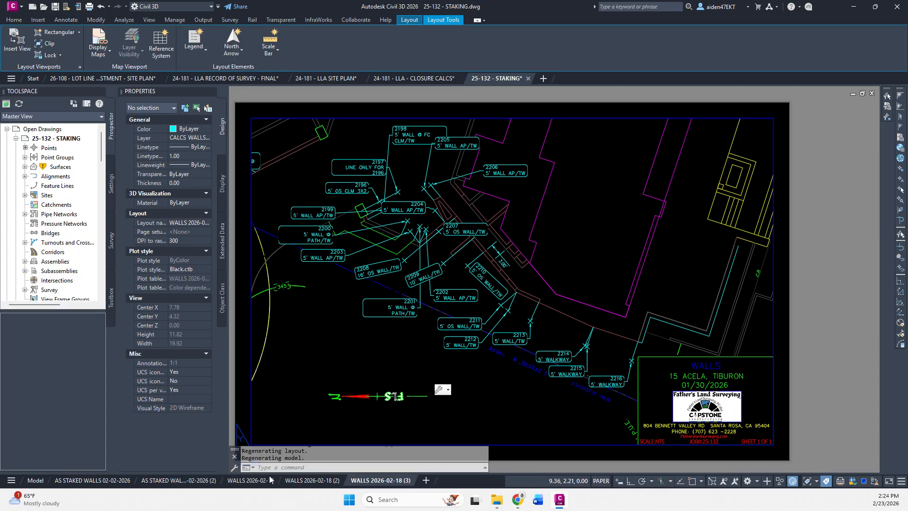
right_click(454, 481)
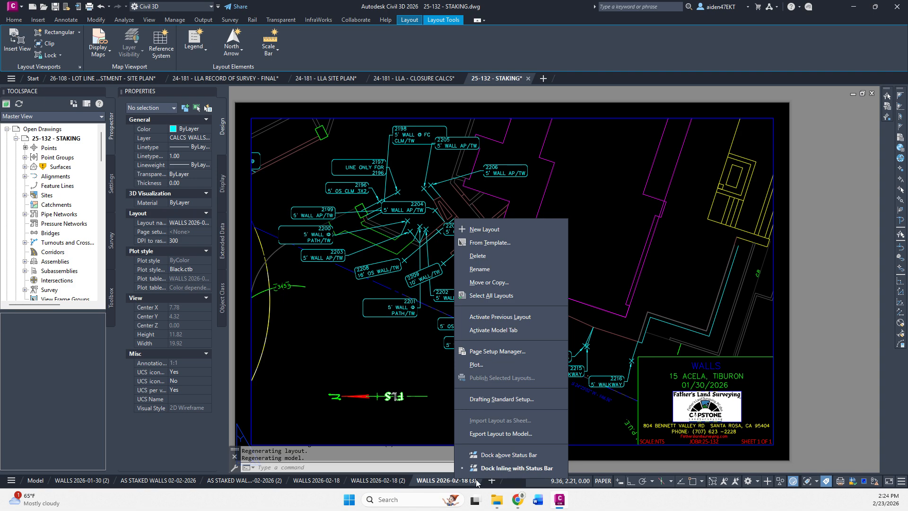
click(488, 269)
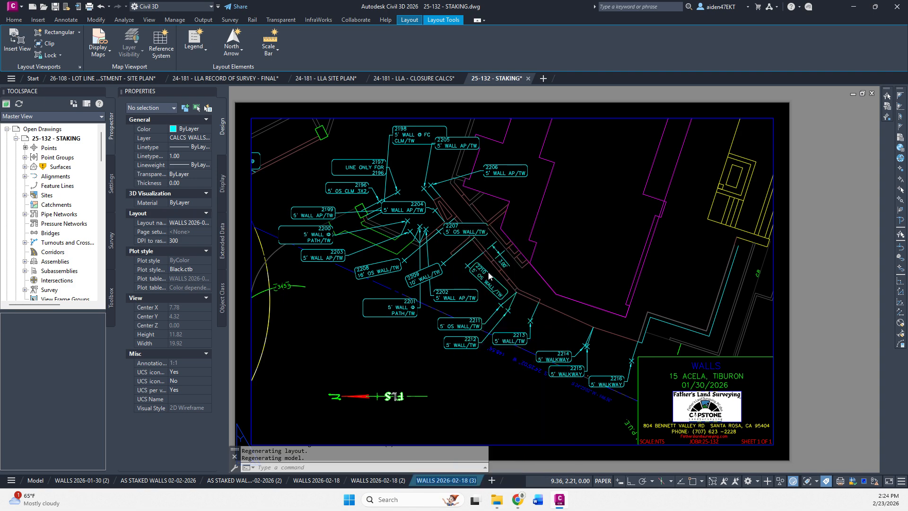
text(AS S)
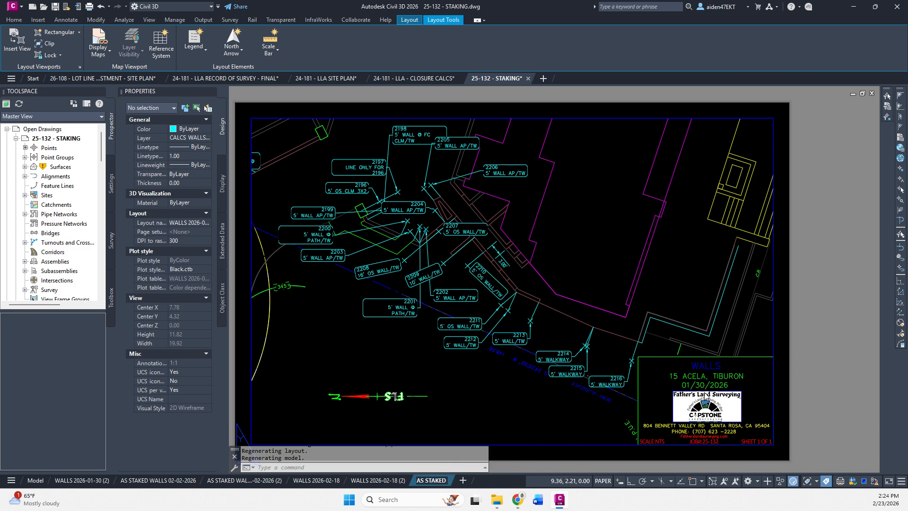
text(TAKED)
text( 02)
text(/18)
key(BackSpace)
key(BackSpace)
key(BackSpace)
text(-)
text(-)
key(BackSpace)
text(18-)
key(BackSpace)
key(BackSpace)
key(BackSpace)
key(BackSpace)
key(BackSpace)
key(BackSpace)
text(2026-02-18)
key(Return)
Activate the layout's viewport and check which layer point 2213 is on
double_click(515, 393)
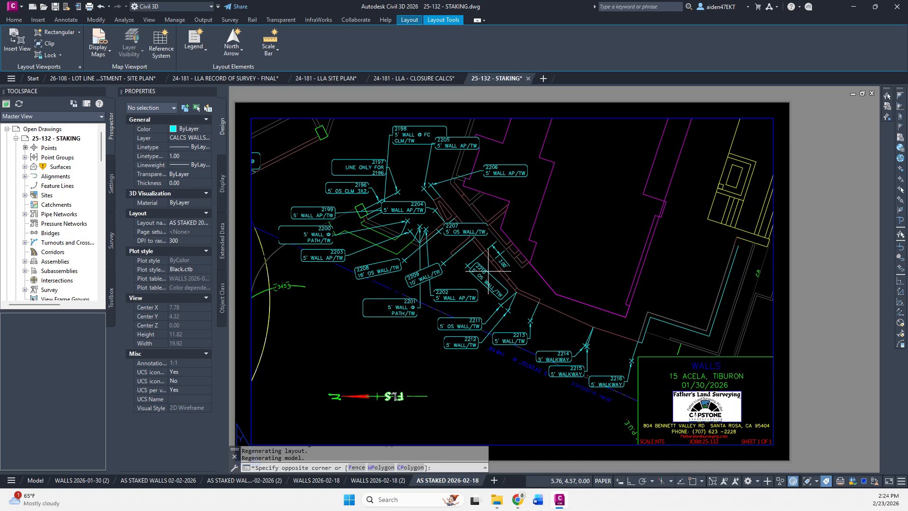
click(517, 334)
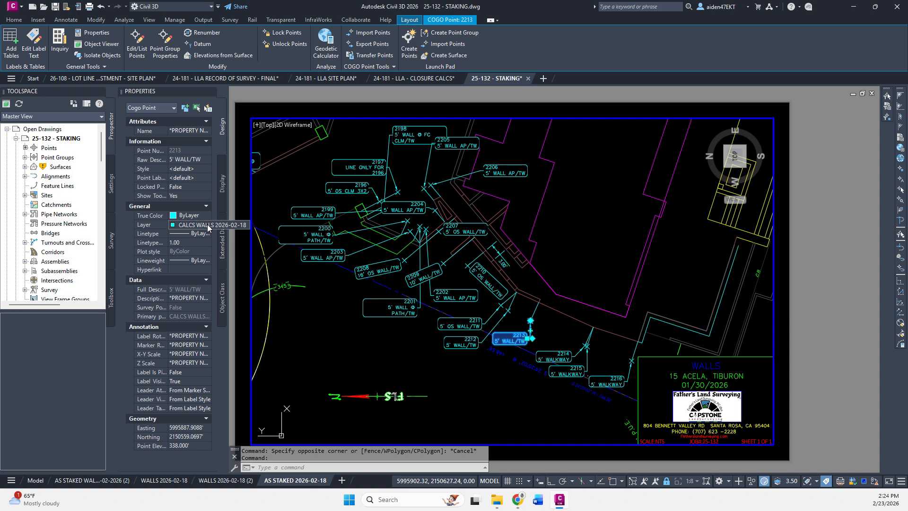
key(Escape)
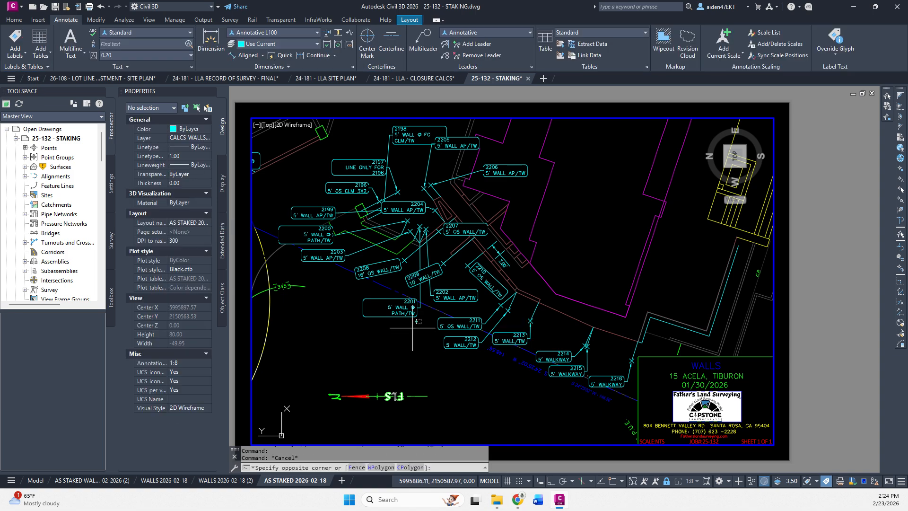
click(413, 332)
key(Escape)
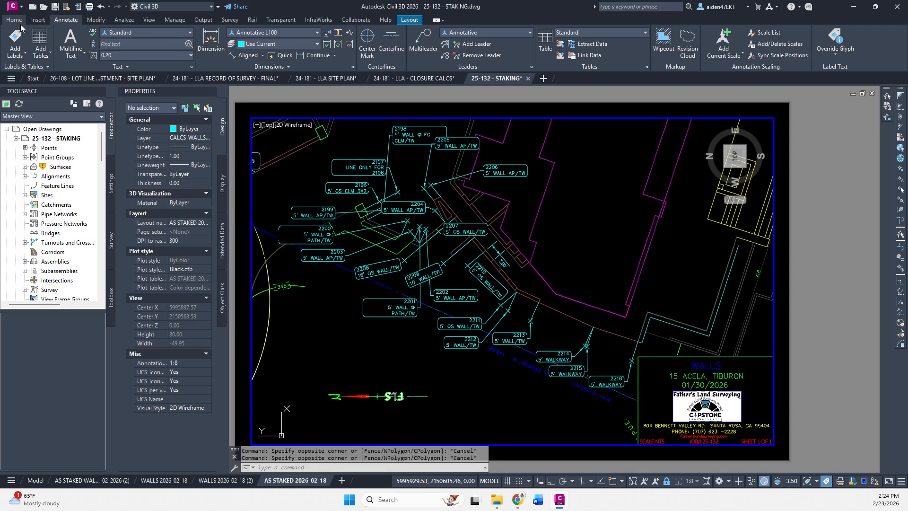
click(14, 19)
click(625, 43)
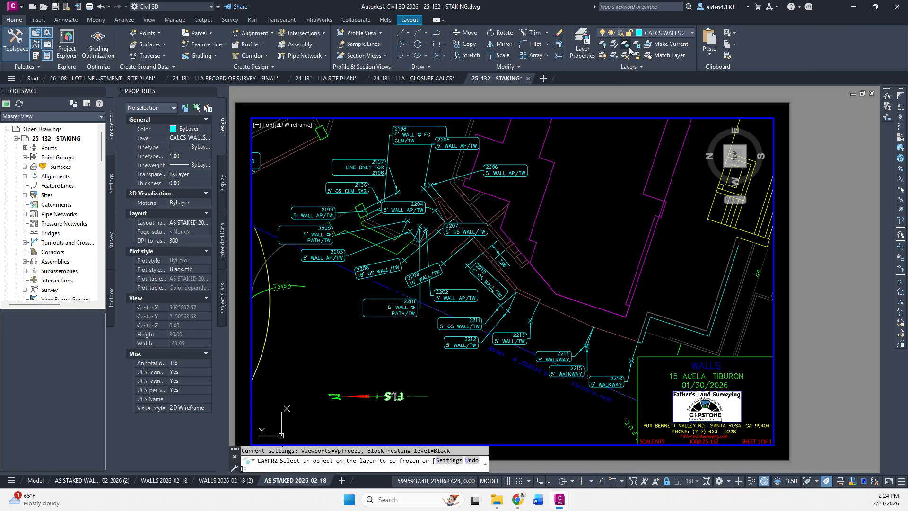
click(397, 310)
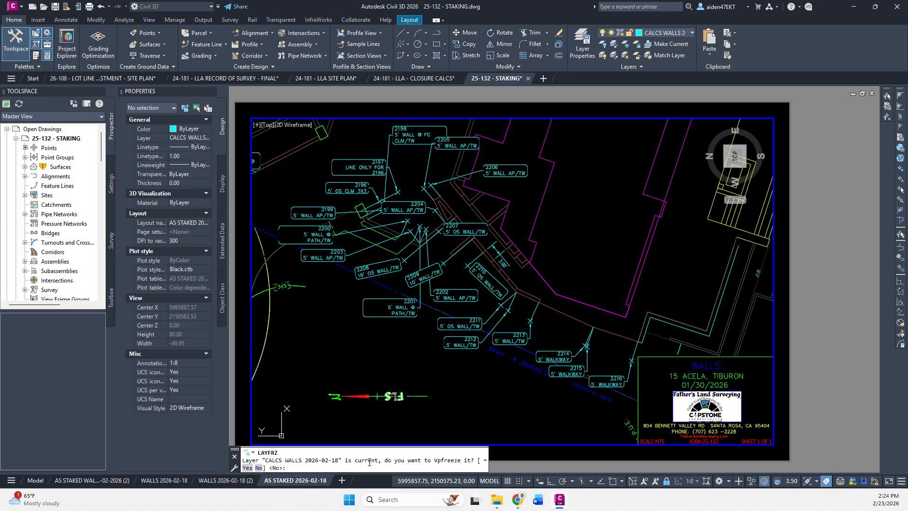
Make DETAILS the current layer and freeze the CALCS WALLS 2026-02-18 layer in this viewport
click(675, 33)
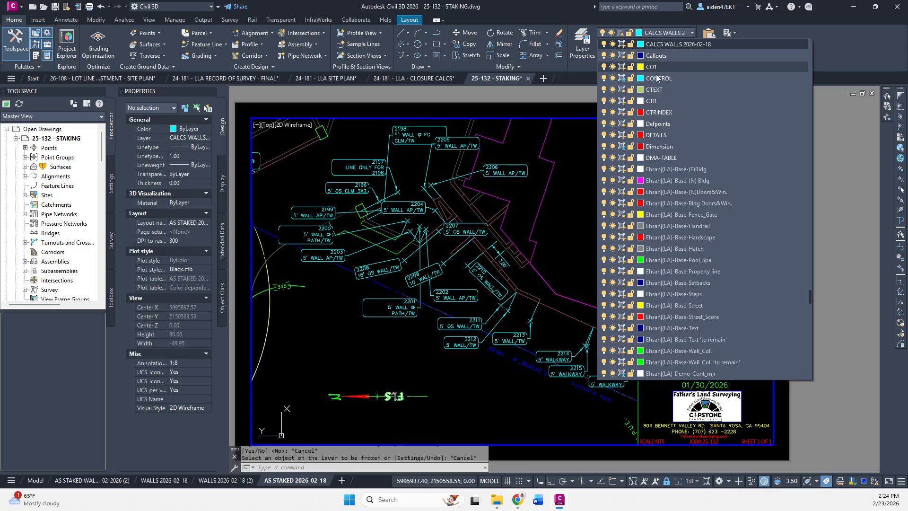
click(657, 135)
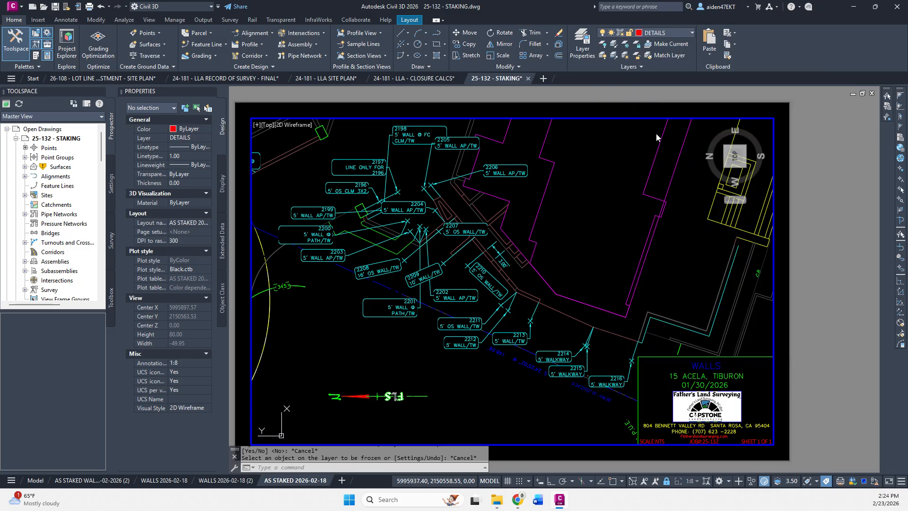
click(626, 56)
click(447, 349)
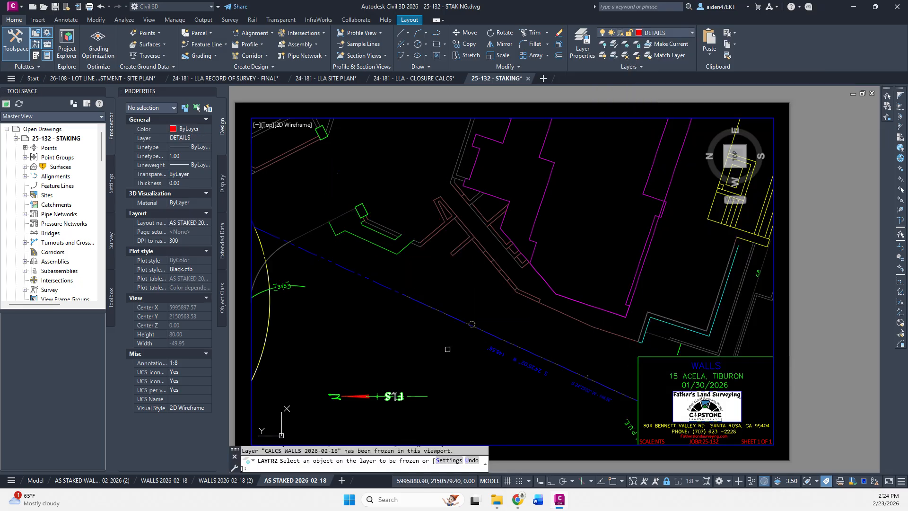
right_click(436, 345)
click(450, 360)
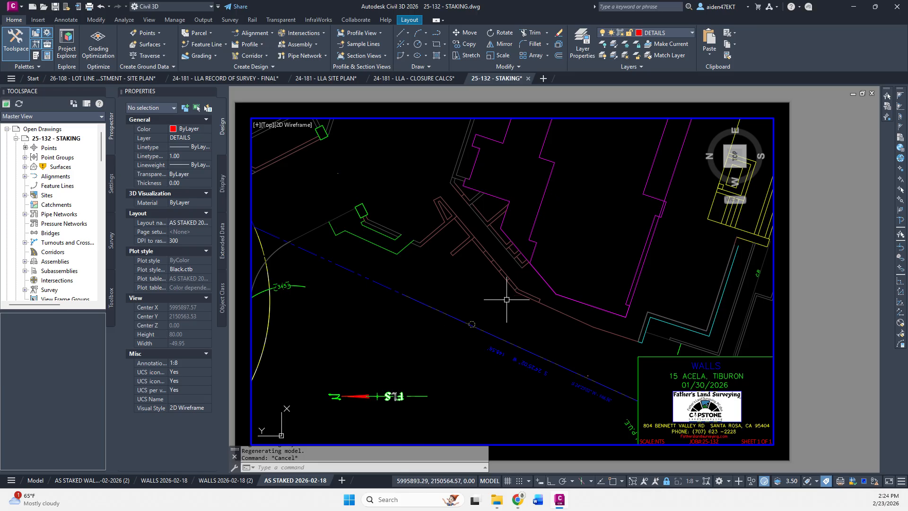
Delete the stray small circle on the blue property line and the tiny 3D polyline near the upper wall
click(473, 324)
key(Delete)
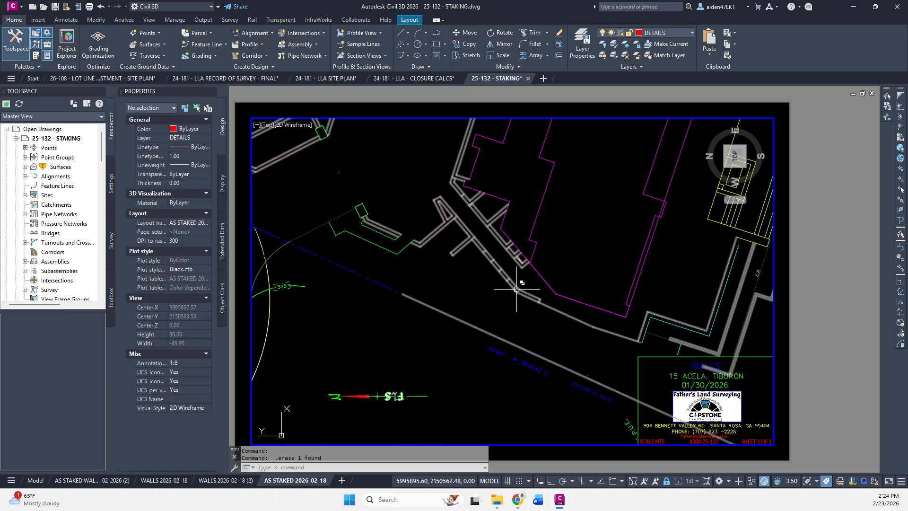
click(337, 173)
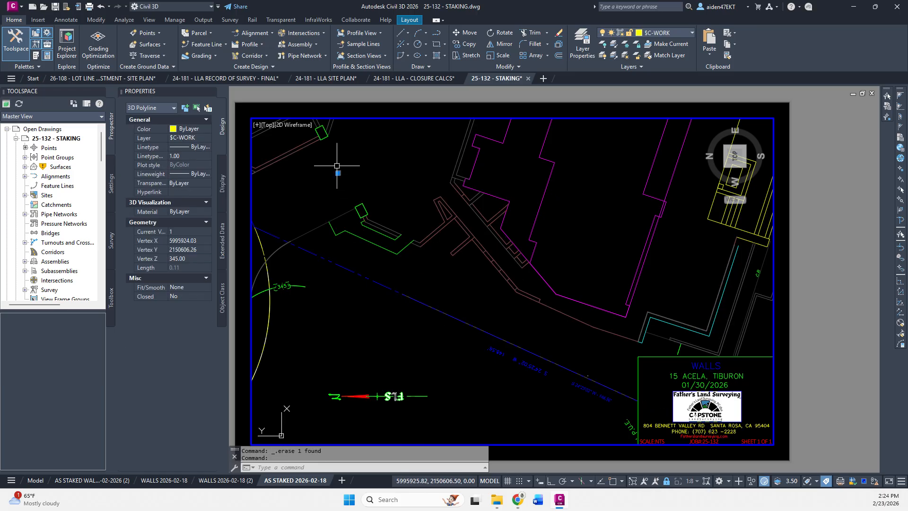
key(Delete)
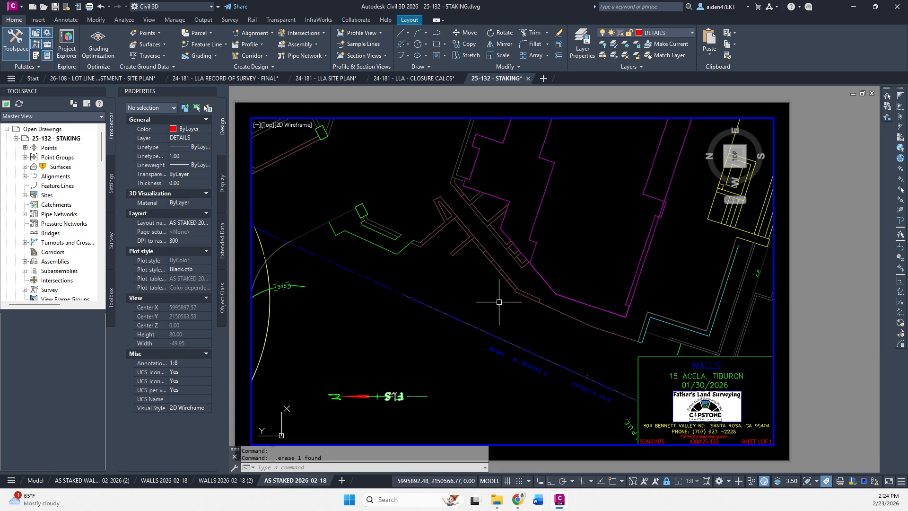
Switch to model space and examine the area around points 2213 to 2216
click(38, 480)
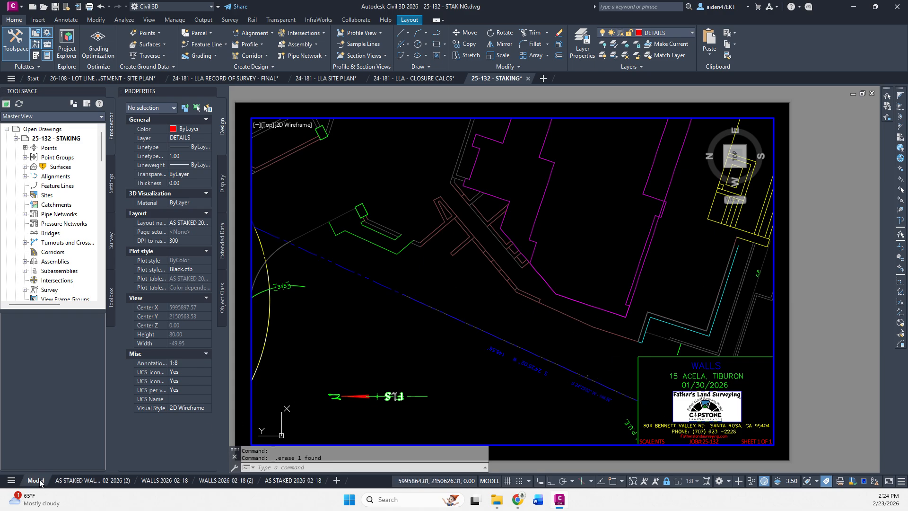
scroll(671, 355, up, 6)
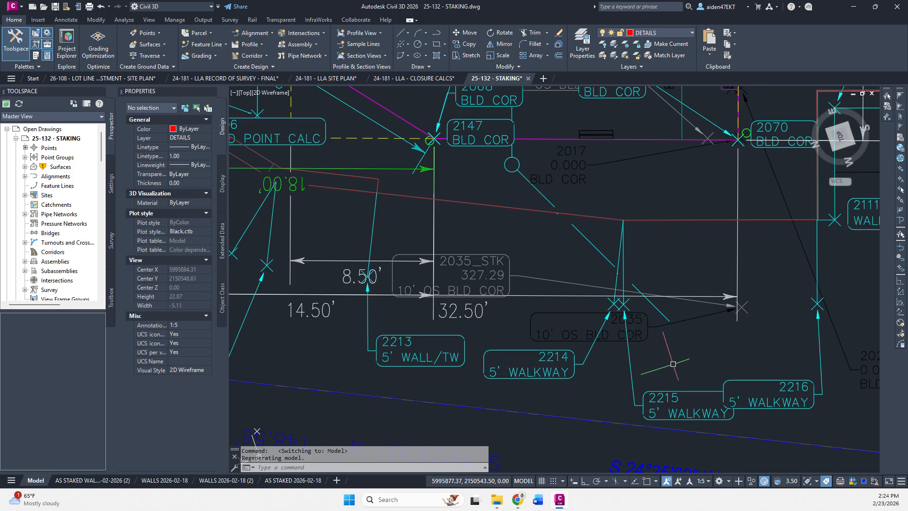
key(Escape)
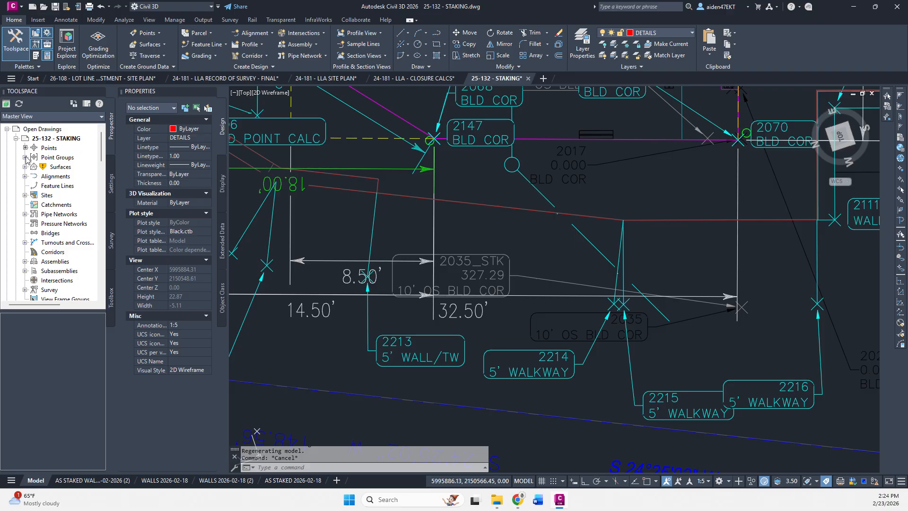
Look through the All Points group in the point list for the last used point number below the 2000 series
click(112, 185)
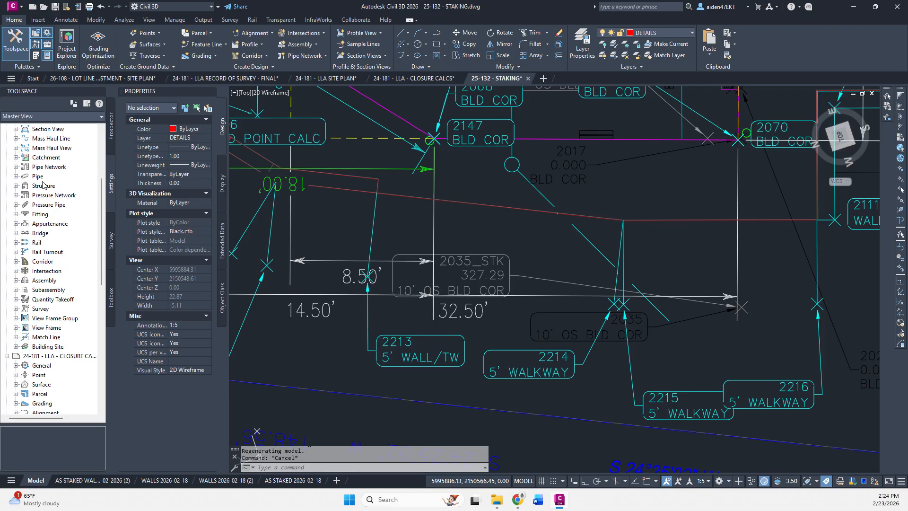
click(113, 130)
click(26, 157)
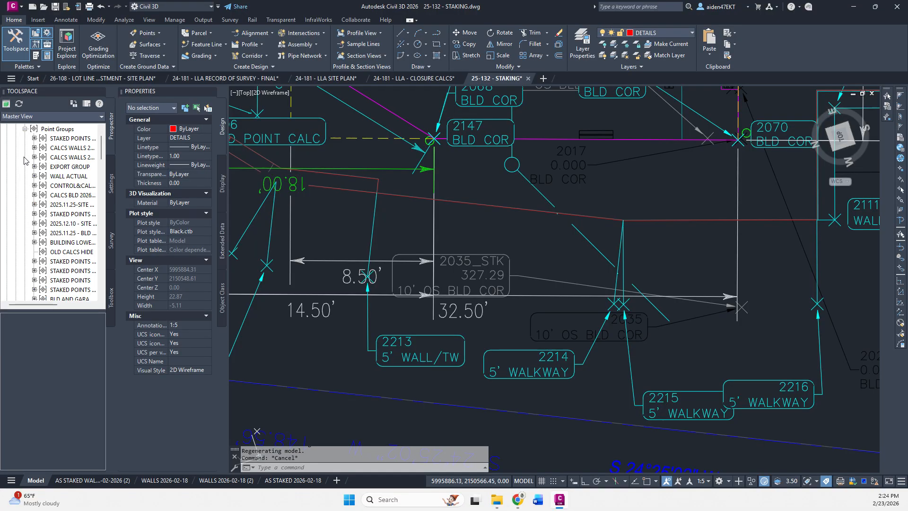
scroll(86, 201, down, 4)
click(64, 157)
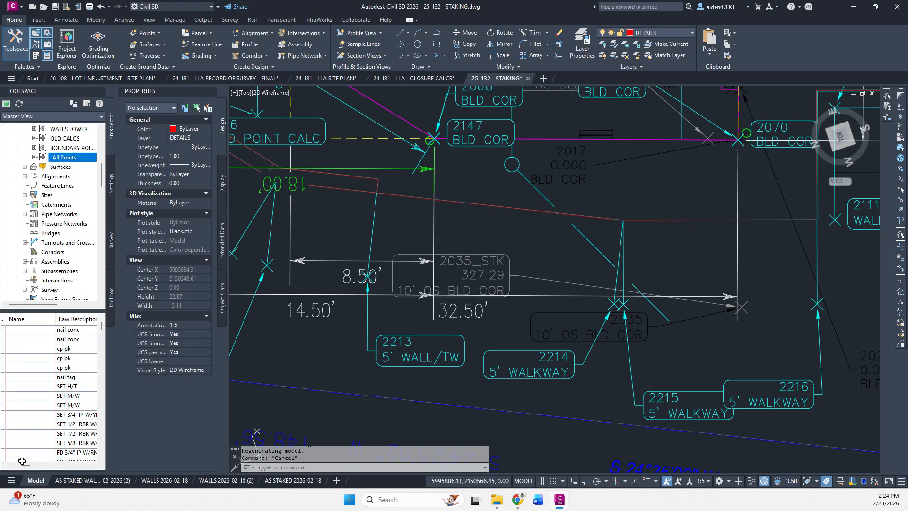
drag(25, 466, 8, 466)
drag(101, 326, 101, 389)
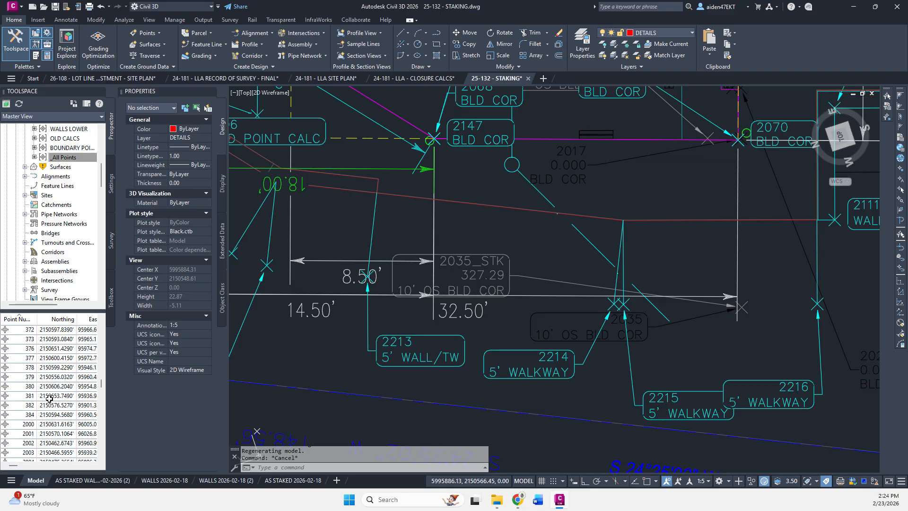
click(32, 415)
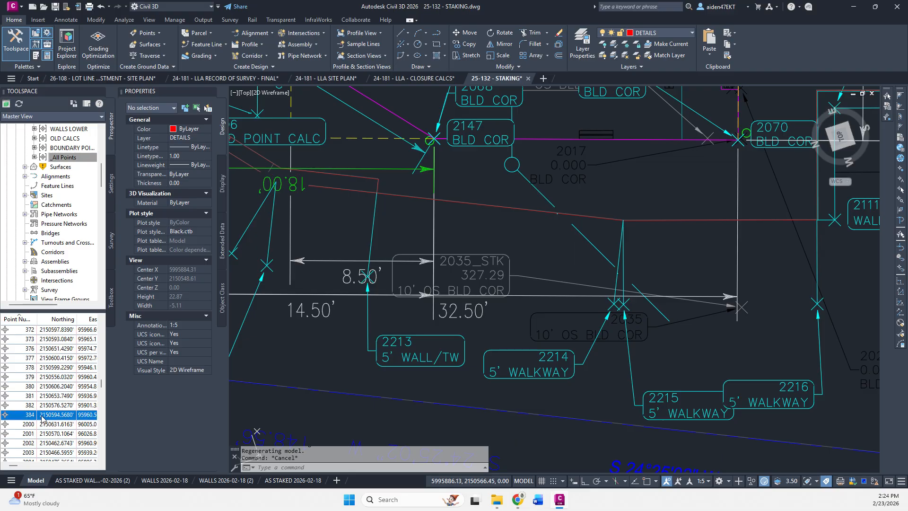
In the CreatePoints command settings, set both the next point number and the starting number for sequenced imported points to 385
click(111, 184)
click(16, 148)
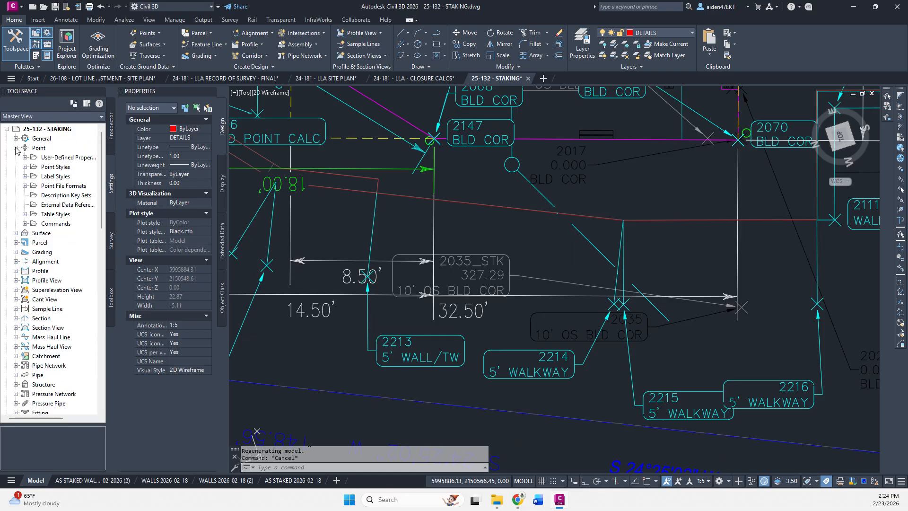
click(26, 223)
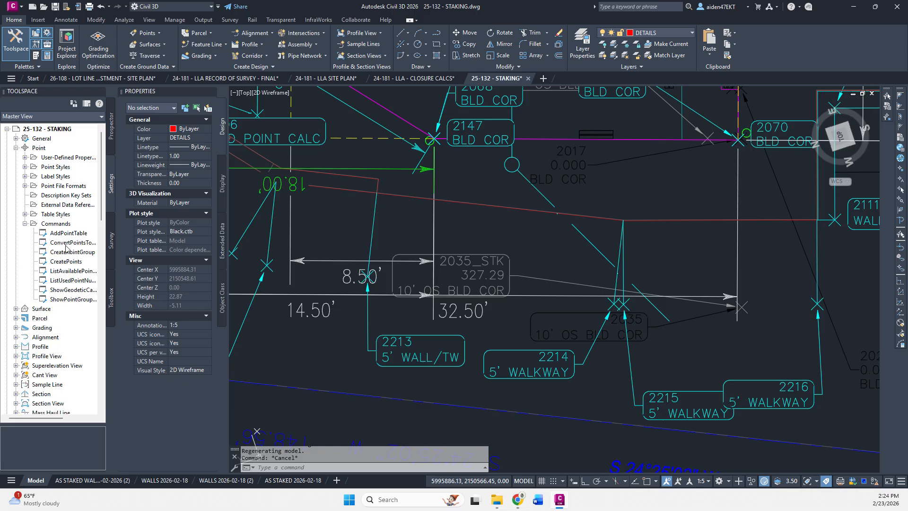
click(71, 262)
double_click(67, 266)
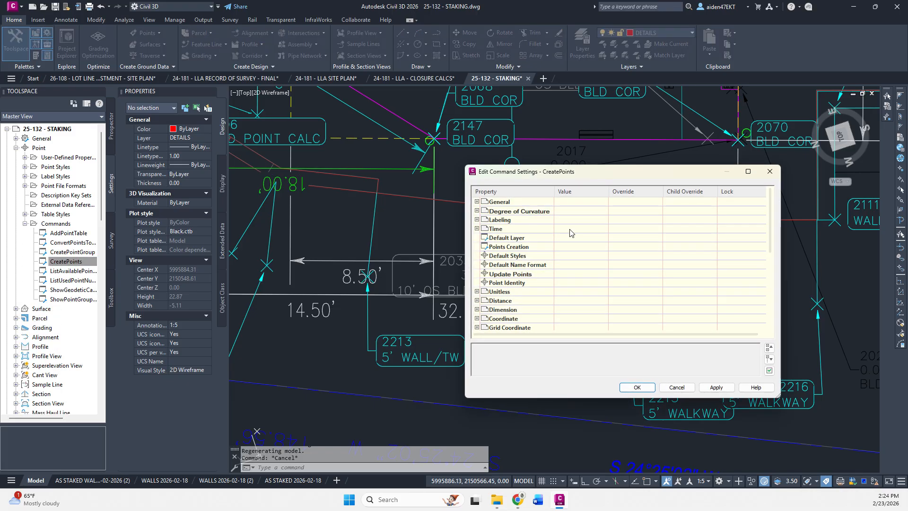
click(477, 283)
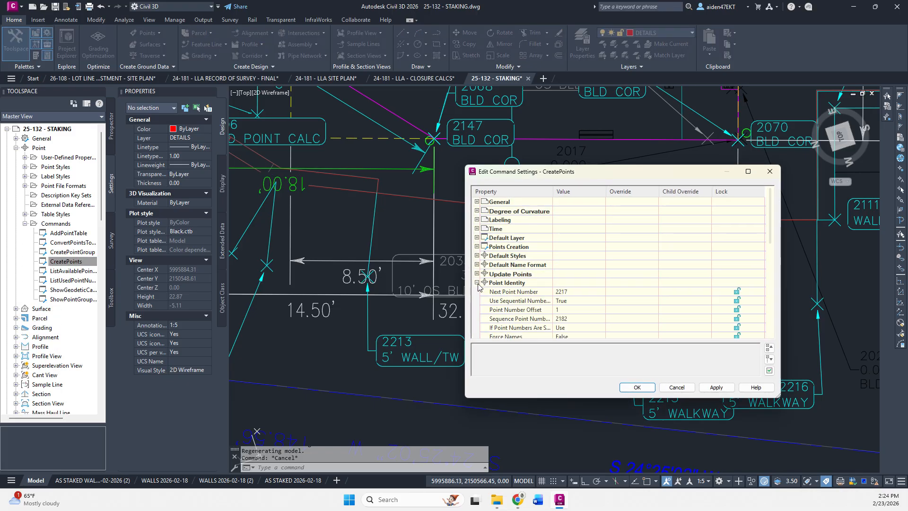
click(588, 292)
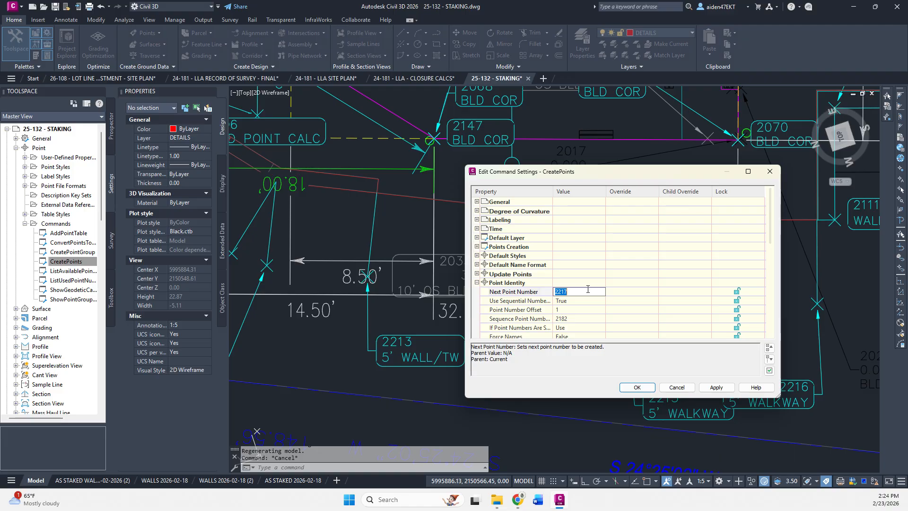
click(582, 318)
text(38)
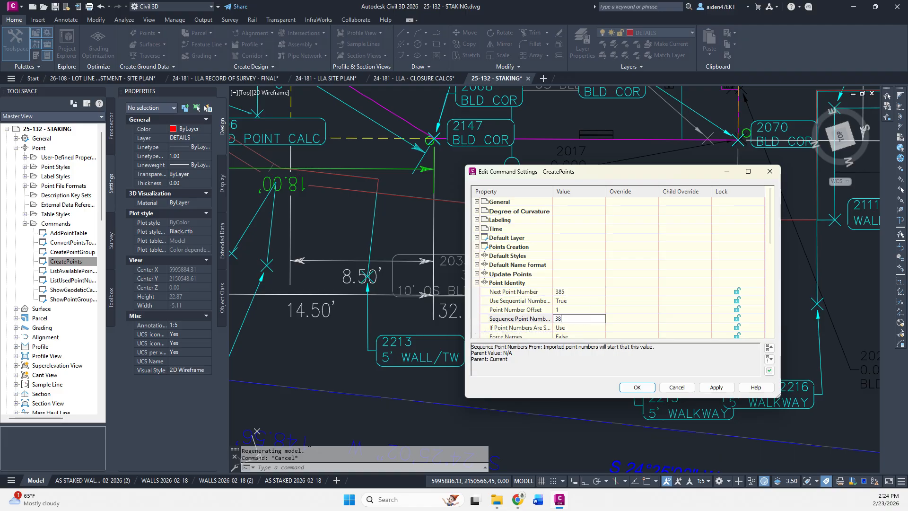
text(5)
key(Return)
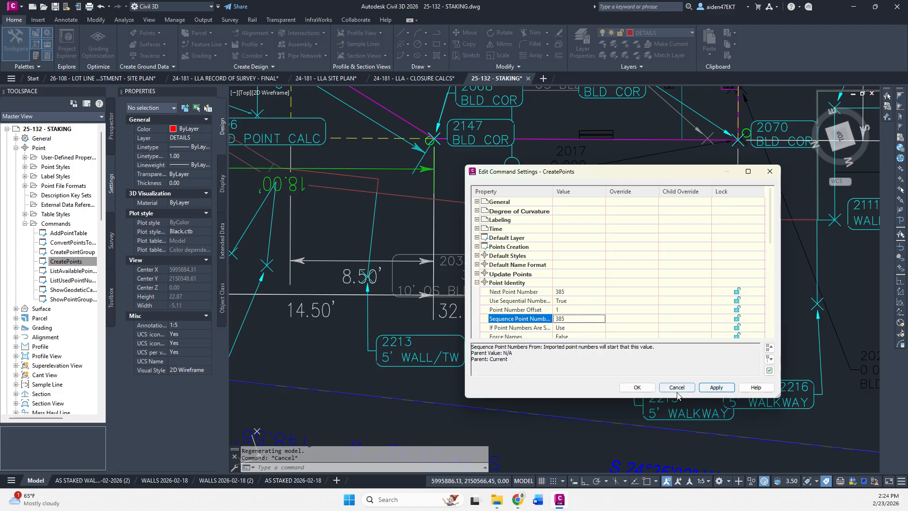
click(637, 388)
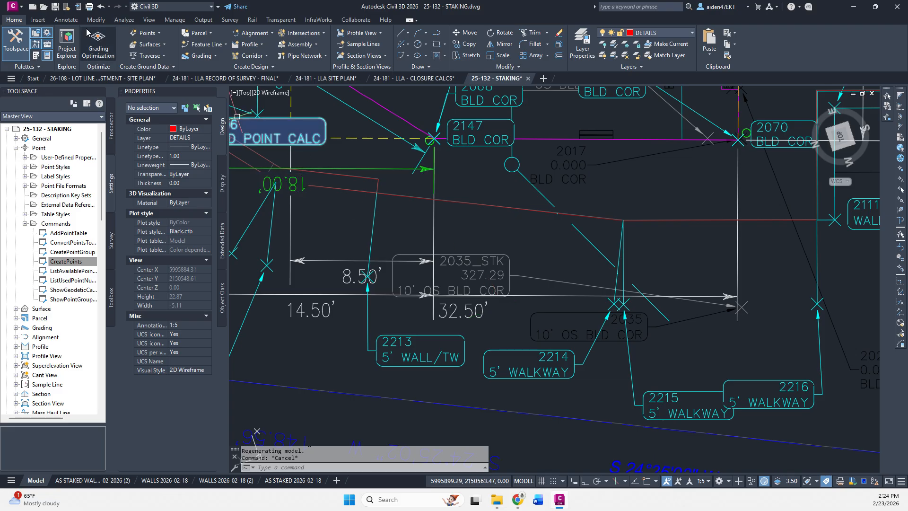
Start a points-from-file import and browse to the survey DOWNLOADS folder of the 2025 job 25-132
click(38, 20)
click(45, 55)
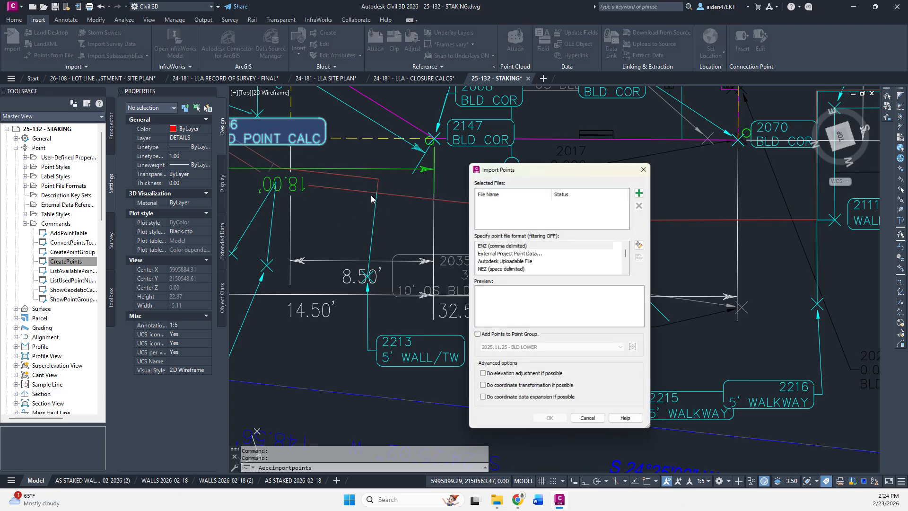
click(644, 189)
click(649, 204)
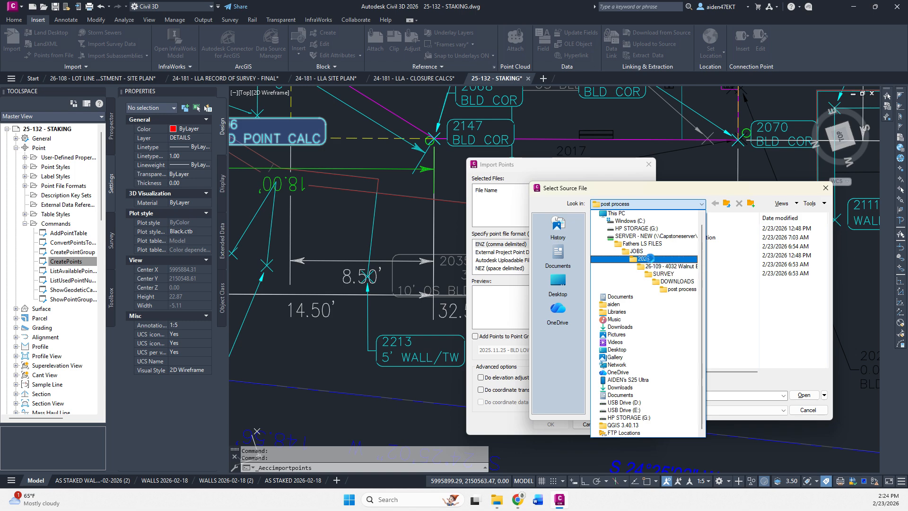
click(642, 251)
double_click(609, 229)
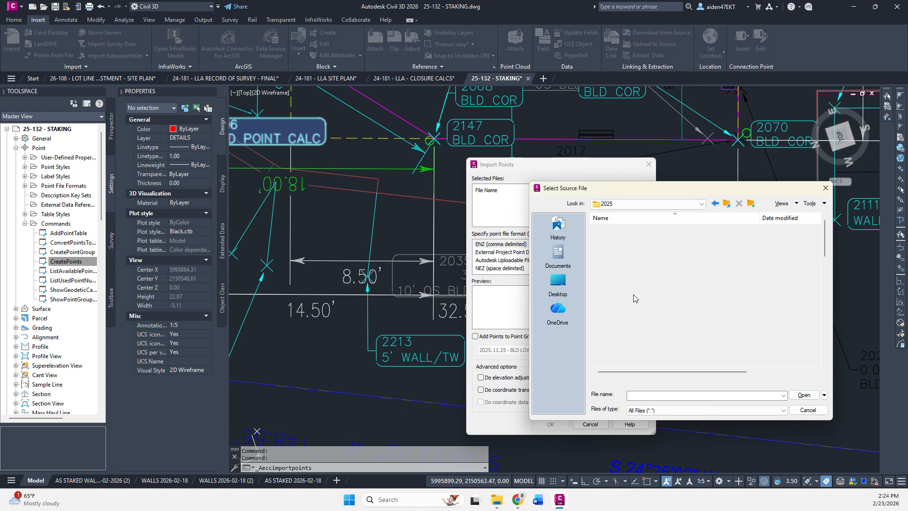
scroll(651, 322, down, 6)
double_click(653, 336)
double_click(624, 312)
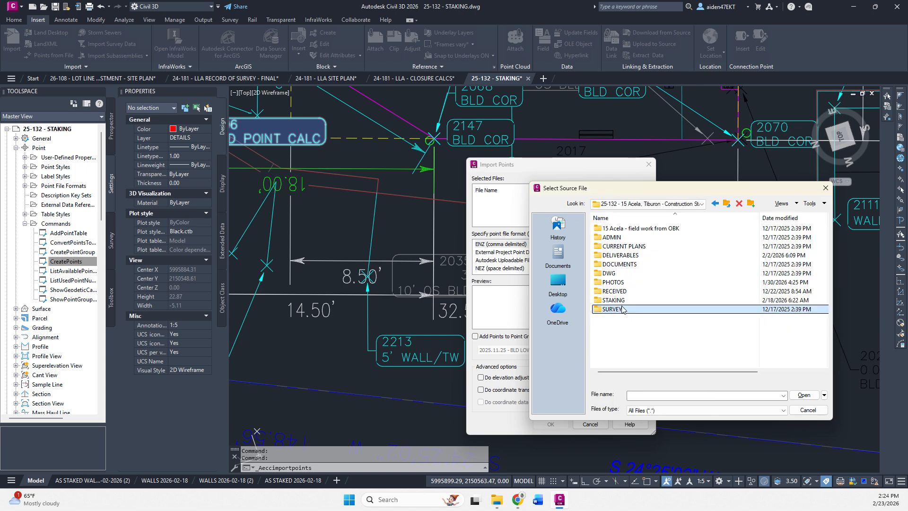
double_click(620, 228)
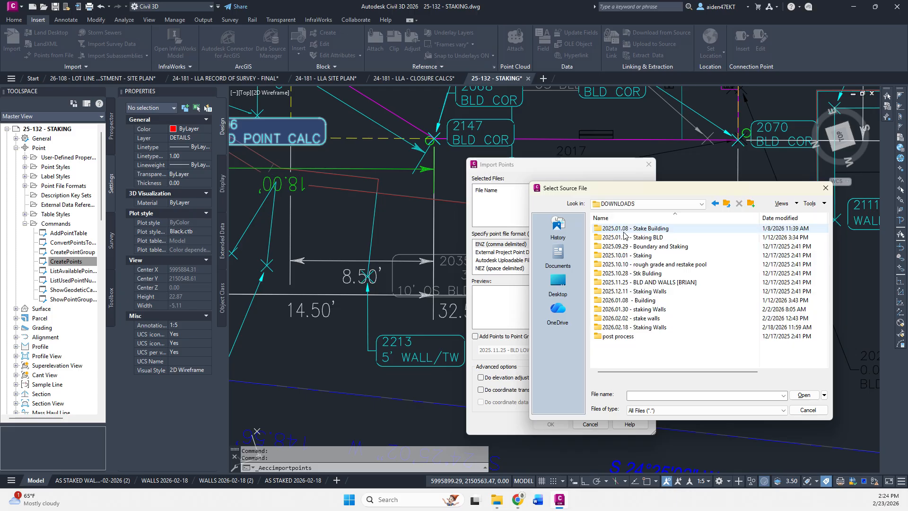
Choose the 25-132 2026.02.18.csv file from the 2026.02.18 - Staking Walls folder as the import source, keeping all file types listed
click(659, 331)
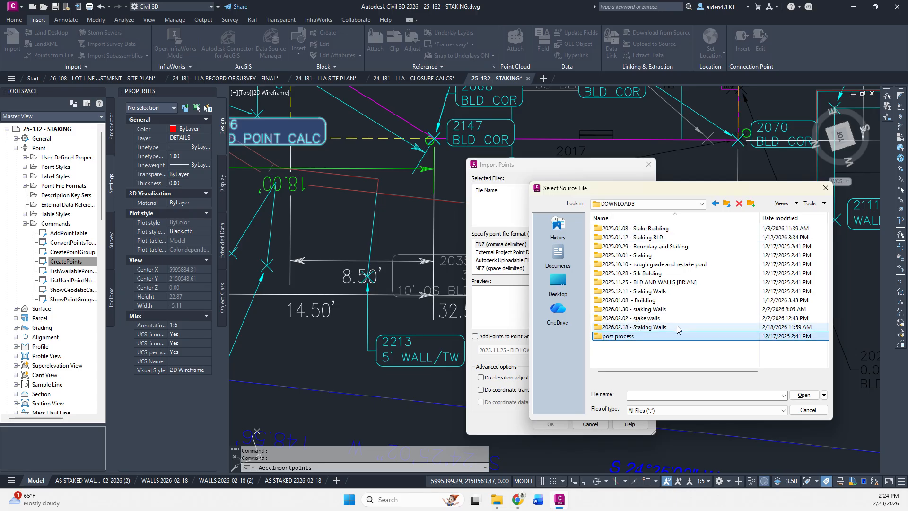
double_click(677, 327)
click(651, 411)
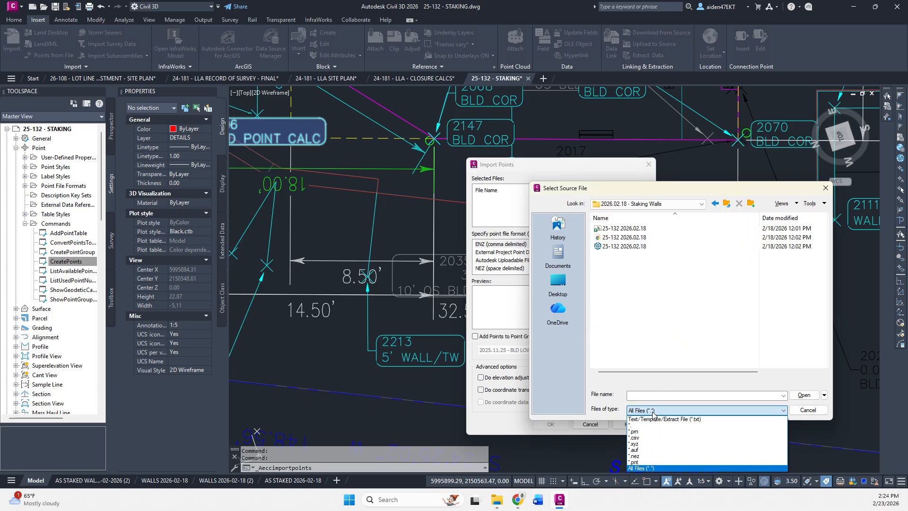
click(643, 468)
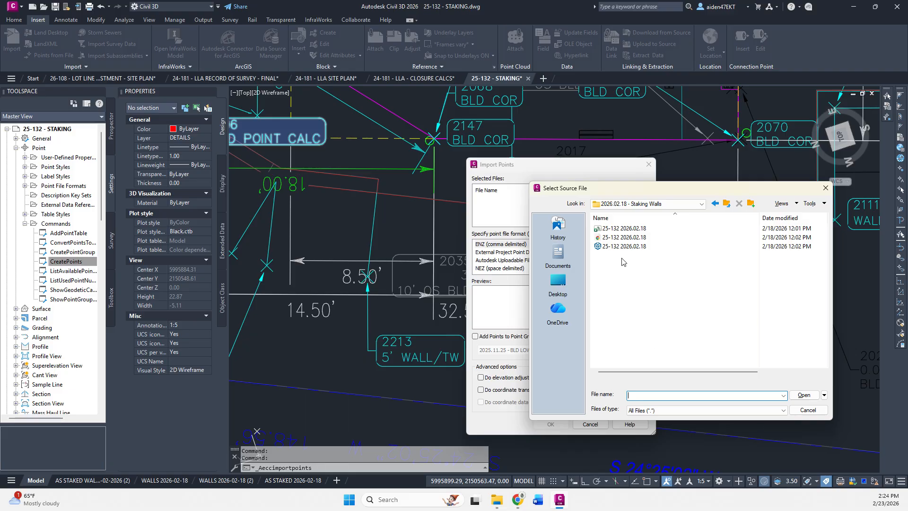
double_click(624, 228)
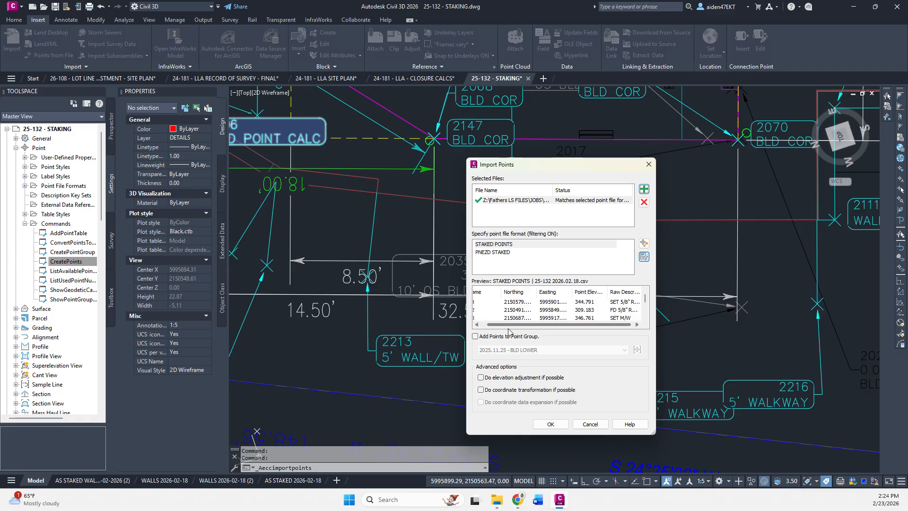
Review the names and descriptions of the points in the import preview, and cancel the import
scroll(497, 312, down, 3)
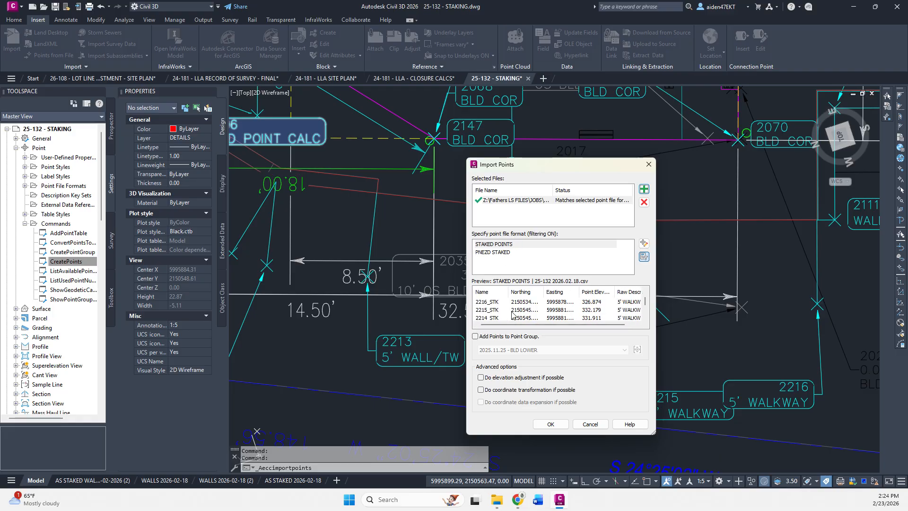
scroll(507, 310, down, 5)
scroll(501, 311, down, 1)
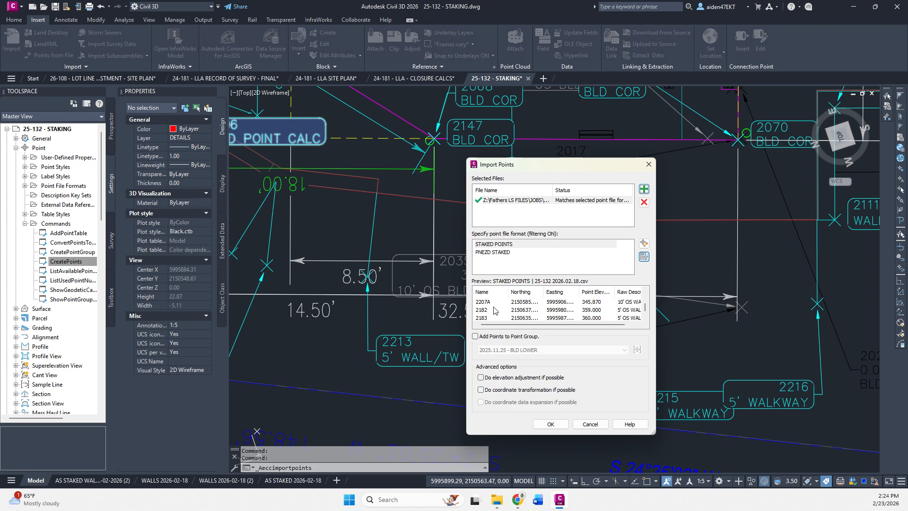
scroll(494, 311, up, 6)
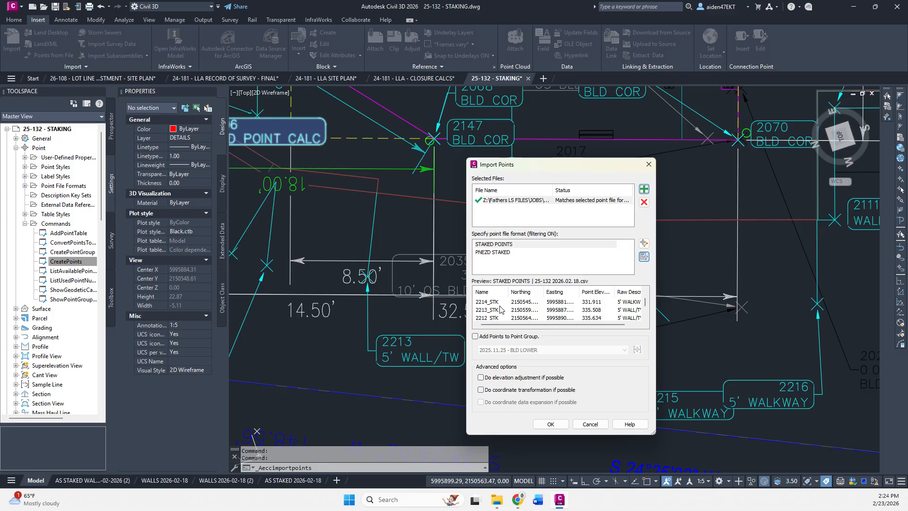
scroll(500, 309, down, 3)
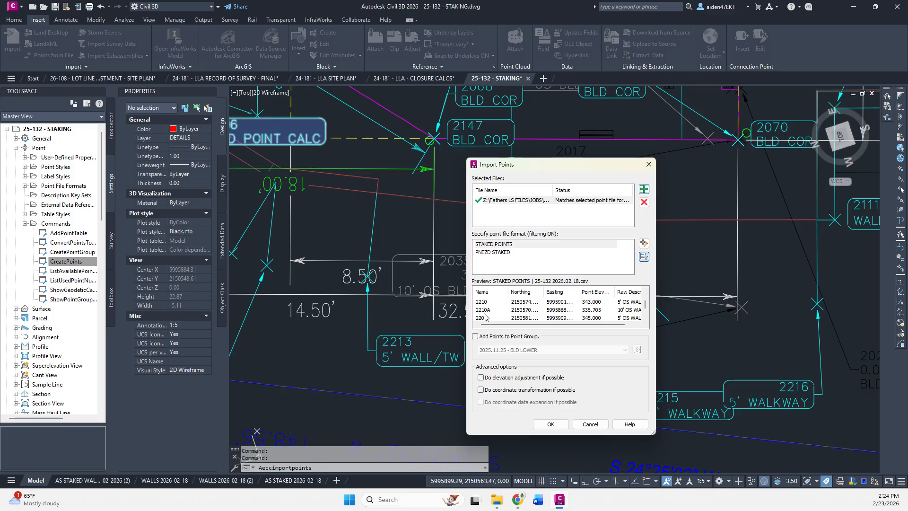
scroll(500, 313, down, 5)
scroll(500, 315, up, 5)
scroll(500, 315, down, 2)
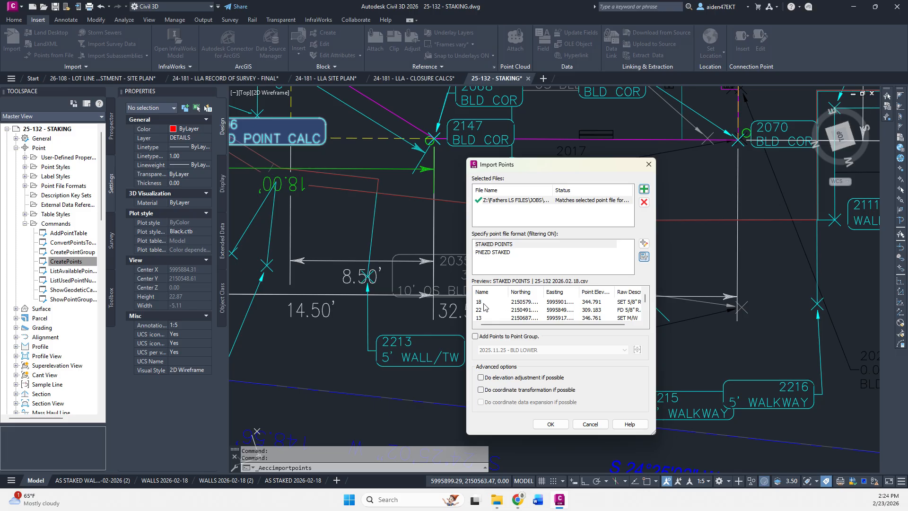
scroll(492, 314, down, 2)
scroll(492, 314, down, 1)
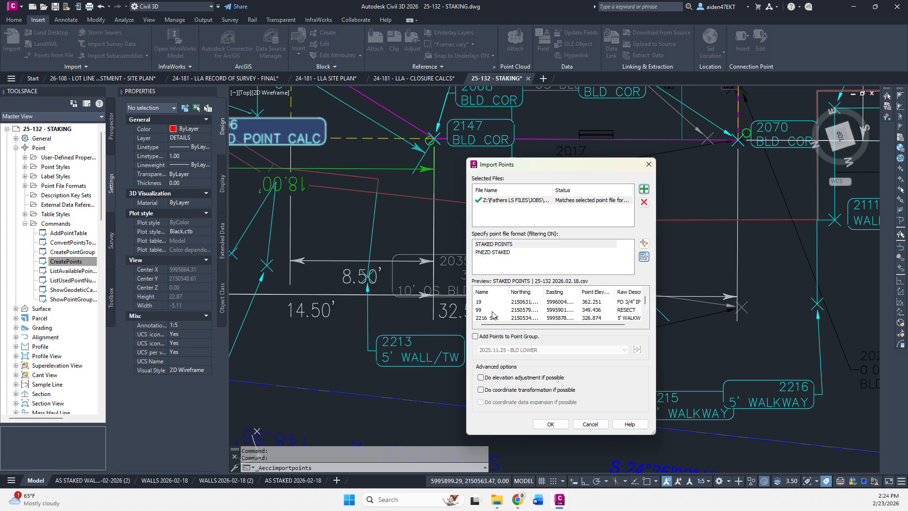
scroll(492, 315, down, 1)
click(589, 424)
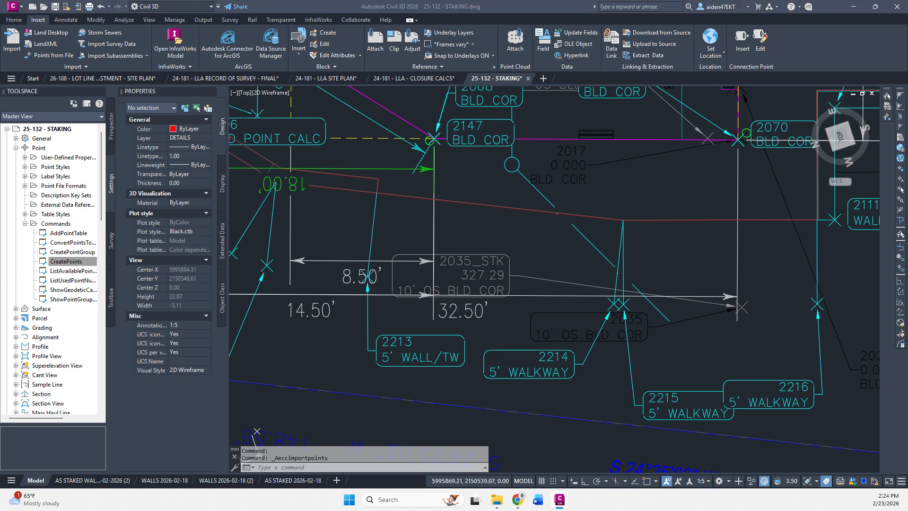
Switch to File Explorer and open 25-132 2026.02.18.csv in Excel from job 25-132's 2026.02.18 - Staking Walls download folder
drag(907, 173, 425, 155)
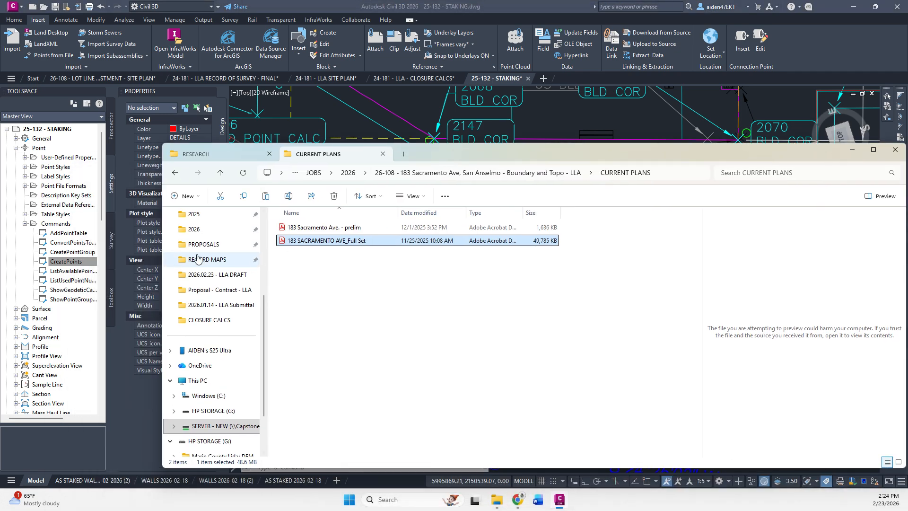
click(202, 229)
click(199, 216)
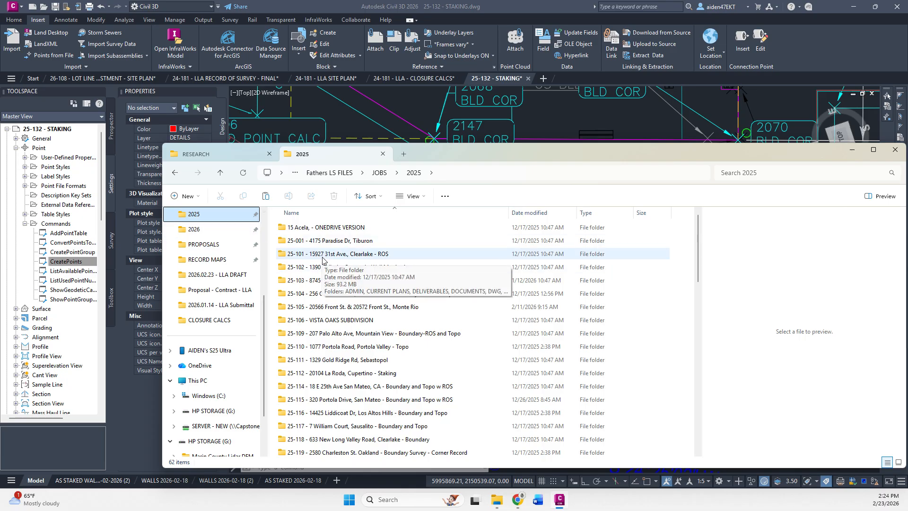
scroll(344, 275, down, 9)
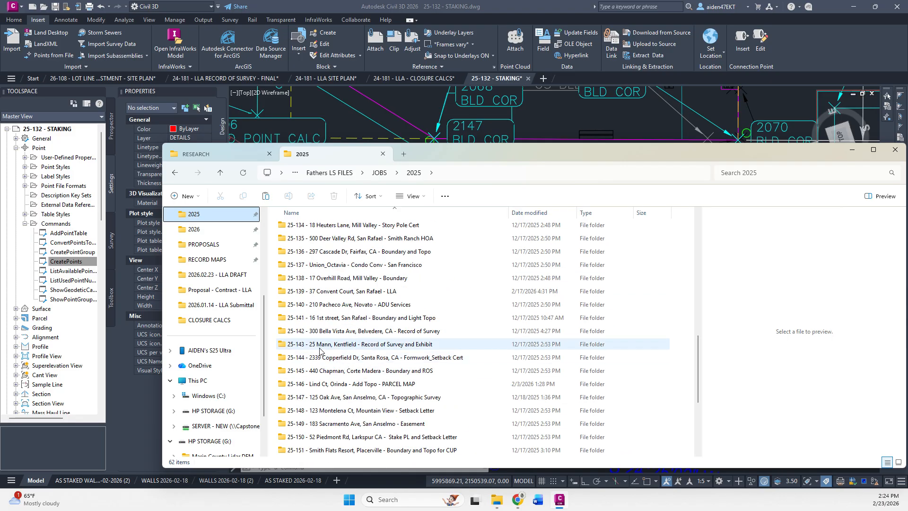
double_click(330, 265)
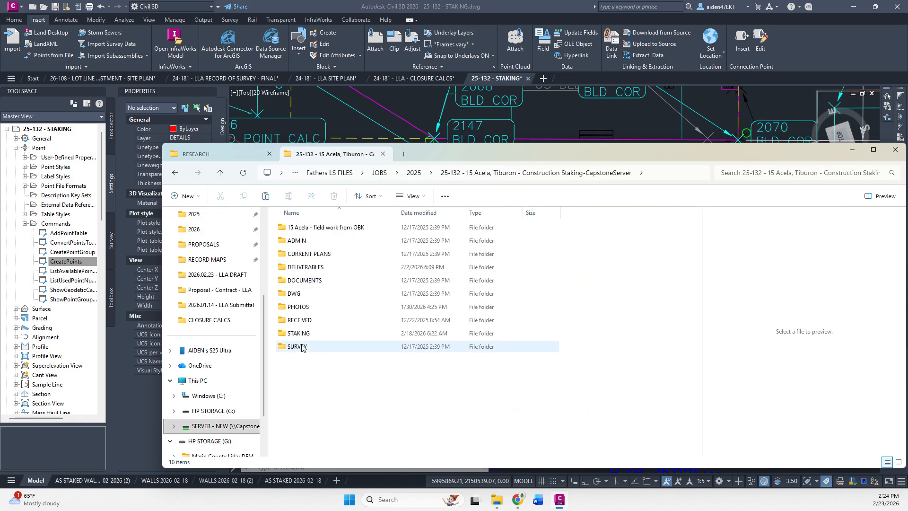
double_click(329, 346)
click(330, 228)
double_click(330, 230)
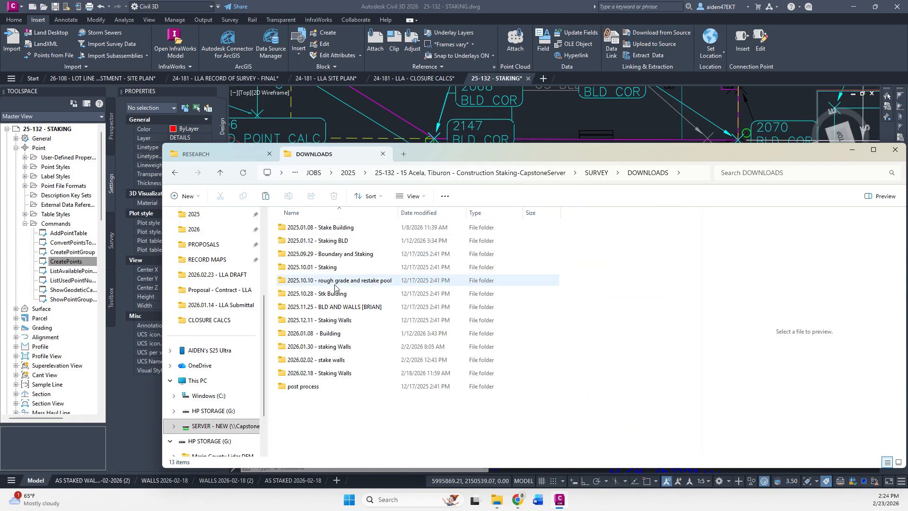
double_click(331, 373)
click(316, 232)
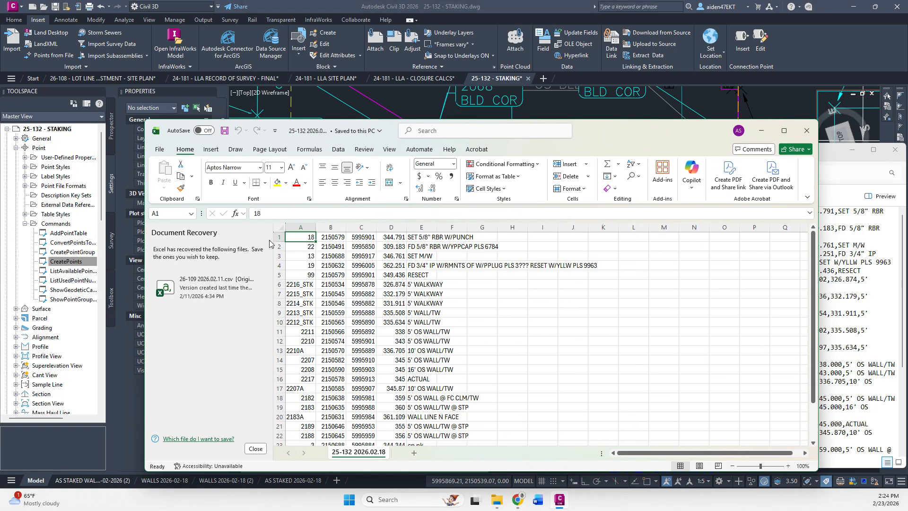
Dismiss the document recovery list and delete the first five rows of the CSV, points 18, 22, 13, 19 and 99
click(256, 449)
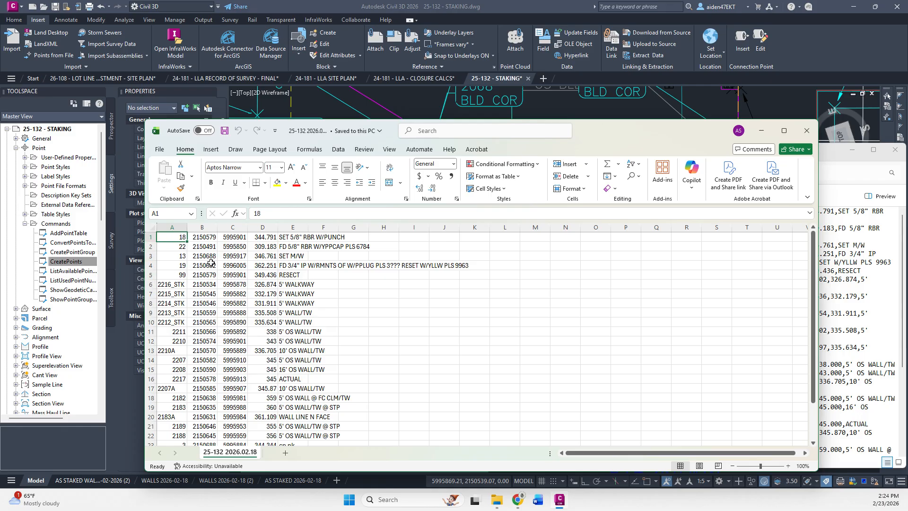
drag(151, 267, 151, 236)
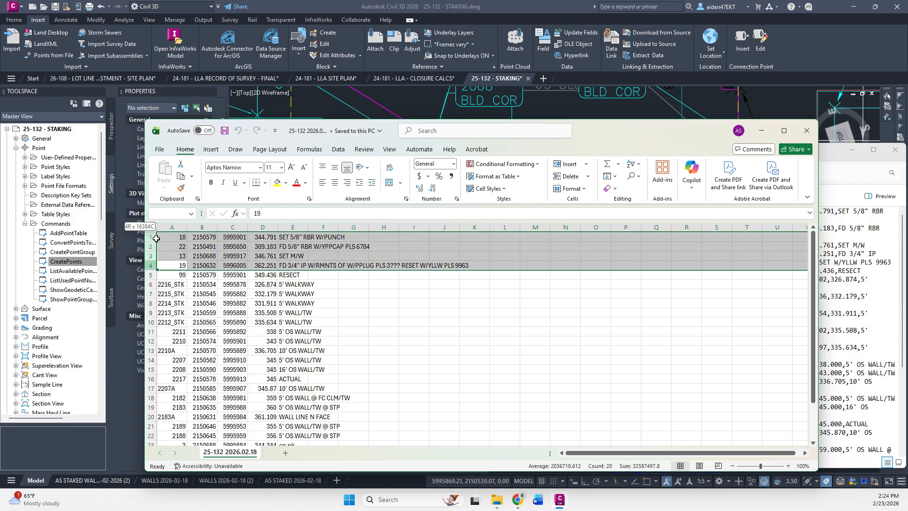
drag(151, 275, 149, 237)
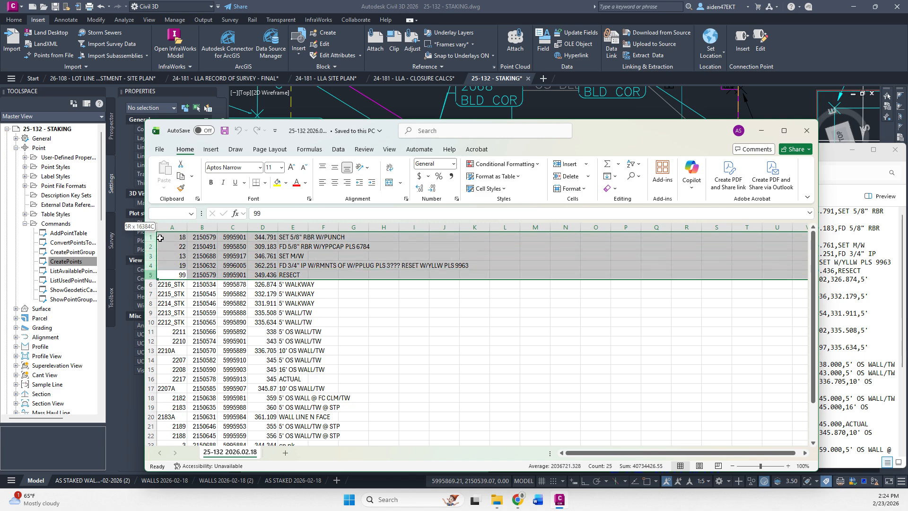
right_click(149, 252)
click(185, 374)
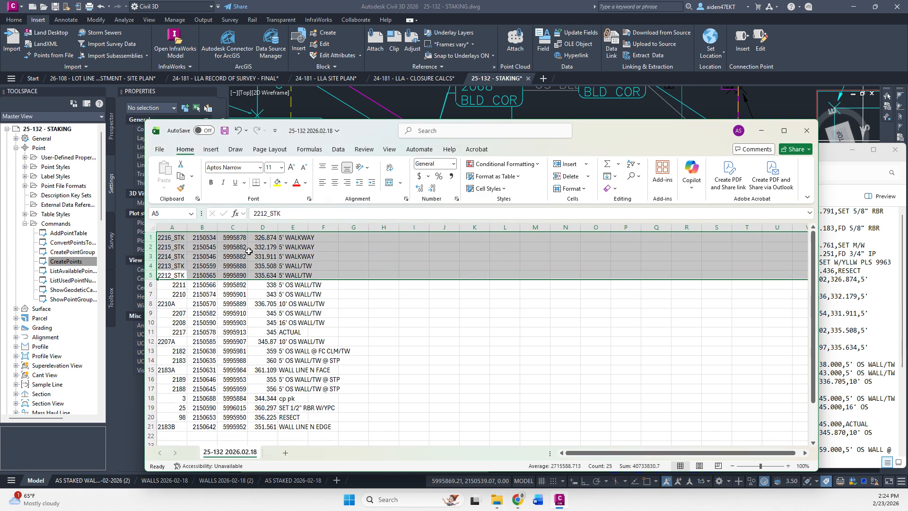
click(232, 265)
Review the remaining CSV rows, switch to Civil 3D, and check the drawing and the _All Points list for existing control points
scroll(209, 334, down, 4)
scroll(208, 334, up, 2)
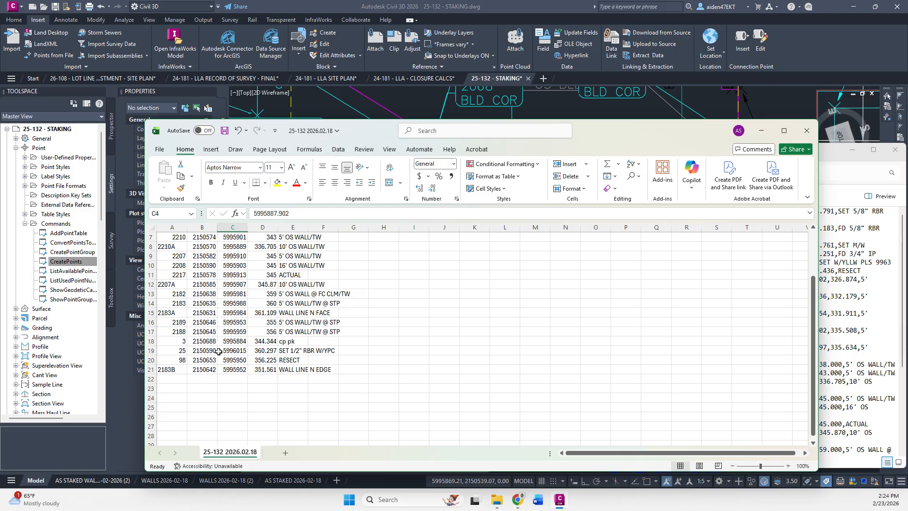
scroll(176, 354, up, 2)
click(172, 227)
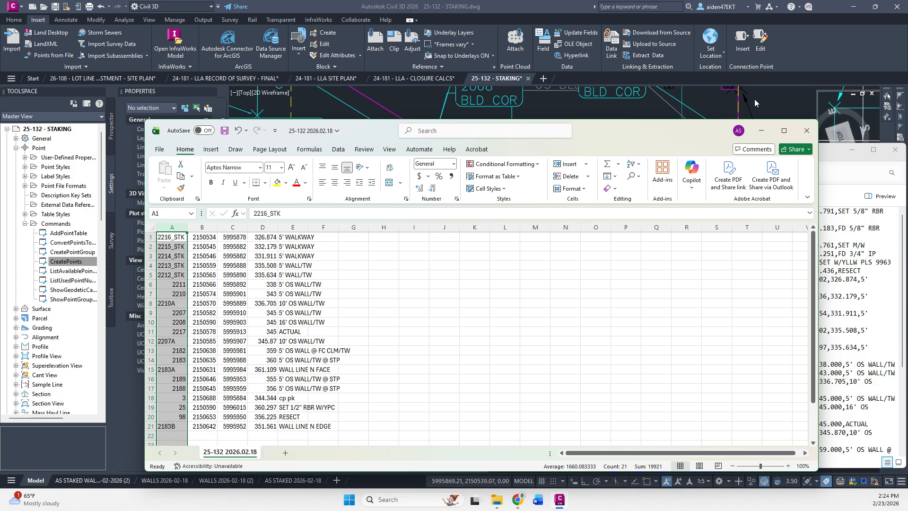
click(761, 131)
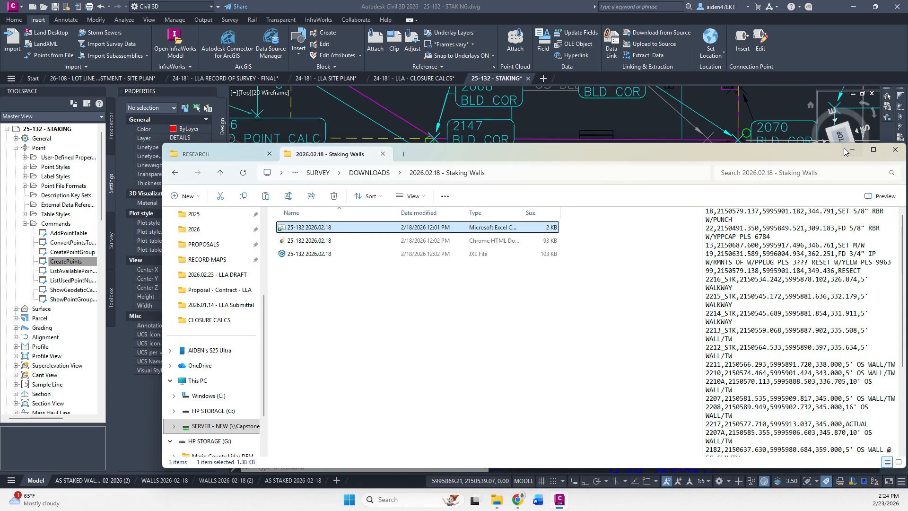
click(851, 149)
scroll(257, 431, down, 6)
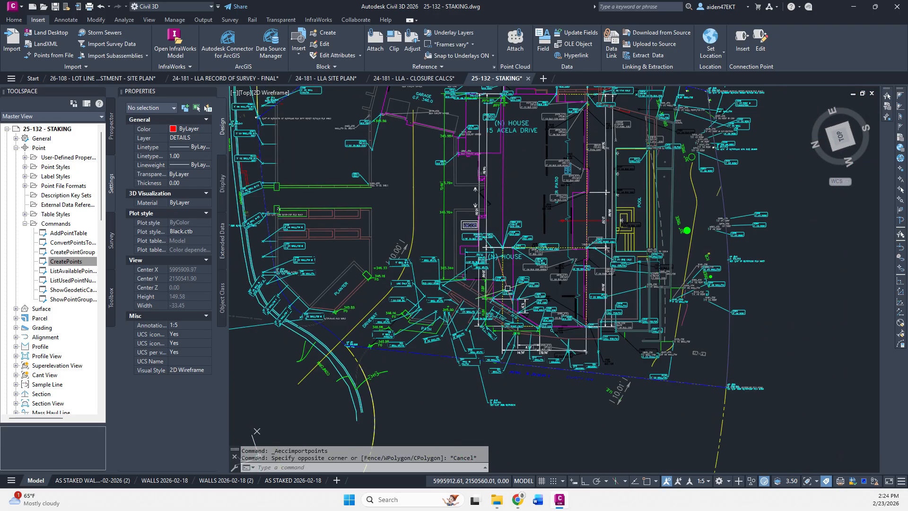
scroll(507, 287, up, 5)
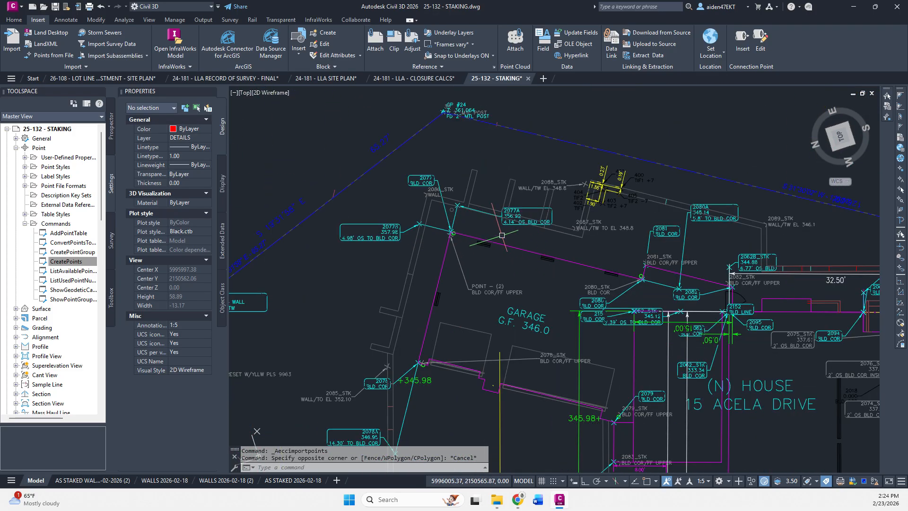
mouse_move(430, 259)
middle_down()
mouse_move(523, 172)
mouse_move(583, 161)
middle_up()
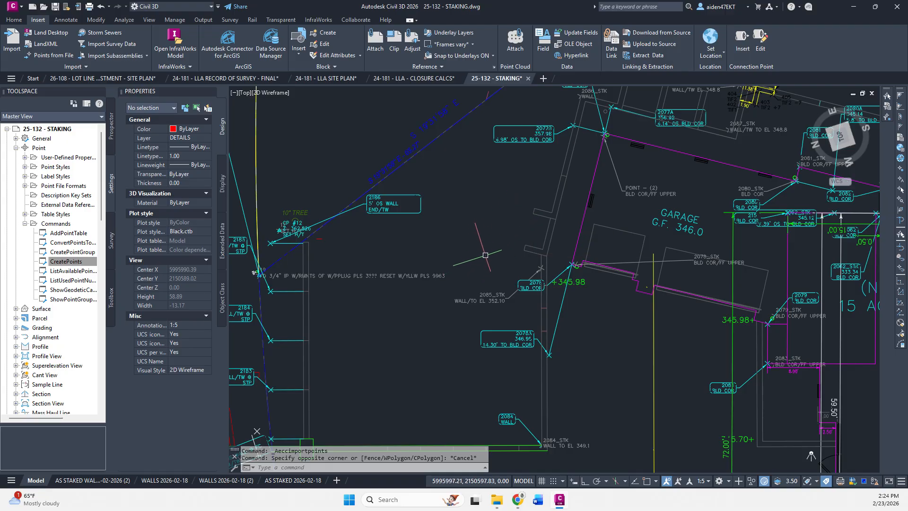
click(111, 127)
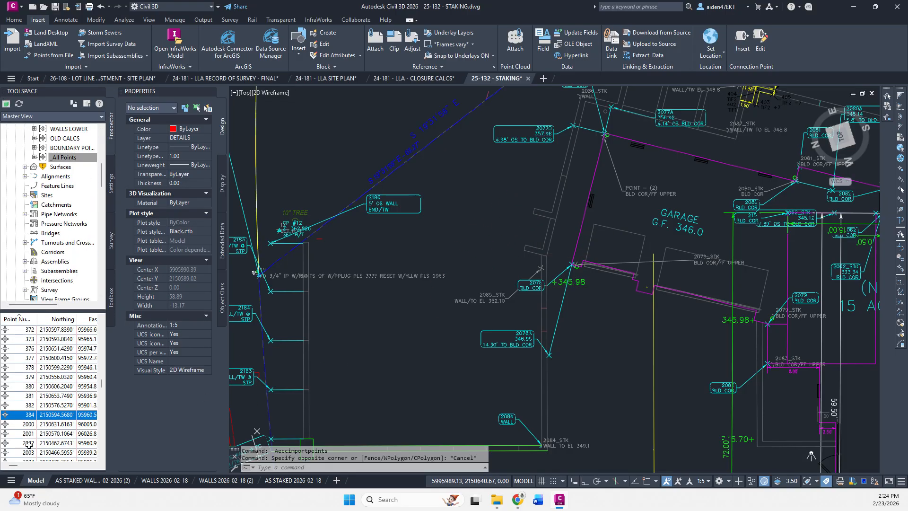
scroll(63, 387, up, 4)
drag(100, 378, 101, 332)
scroll(48, 440, down, 2)
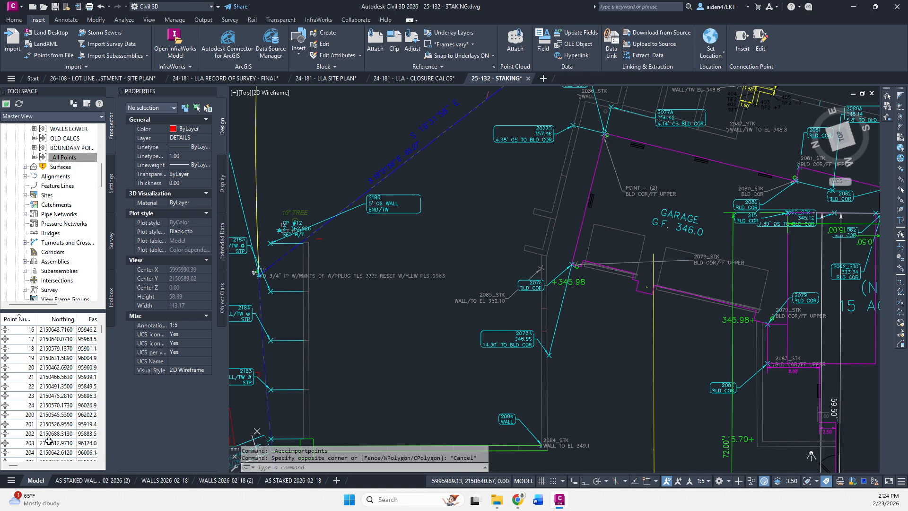
scroll(282, 146, down, 2)
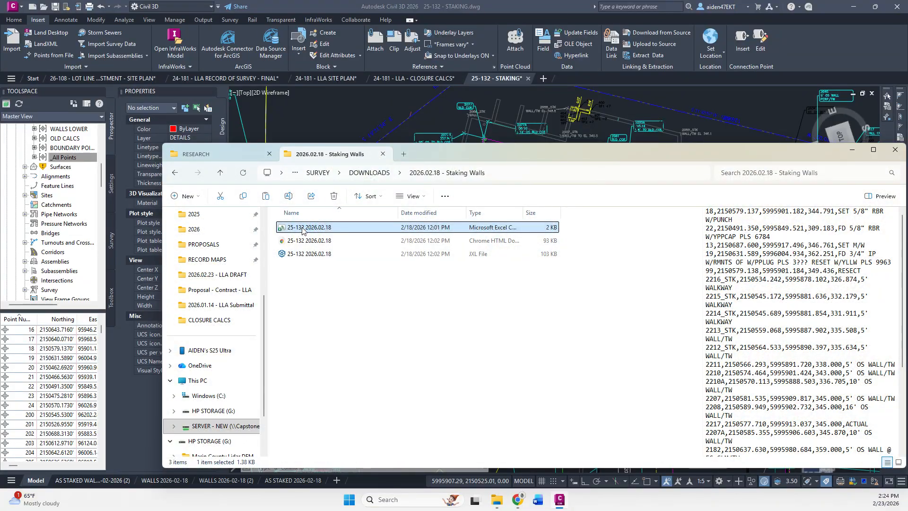
Switch back to the CSV in Excel and delete the rows of point 98 (RESECT) and point 3 (cp pk)
double_click(303, 231)
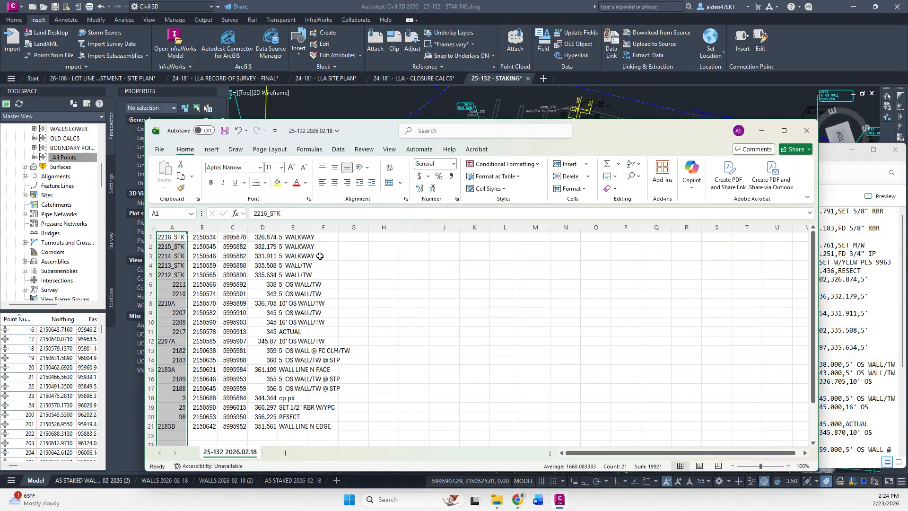
scroll(151, 360, down, 2)
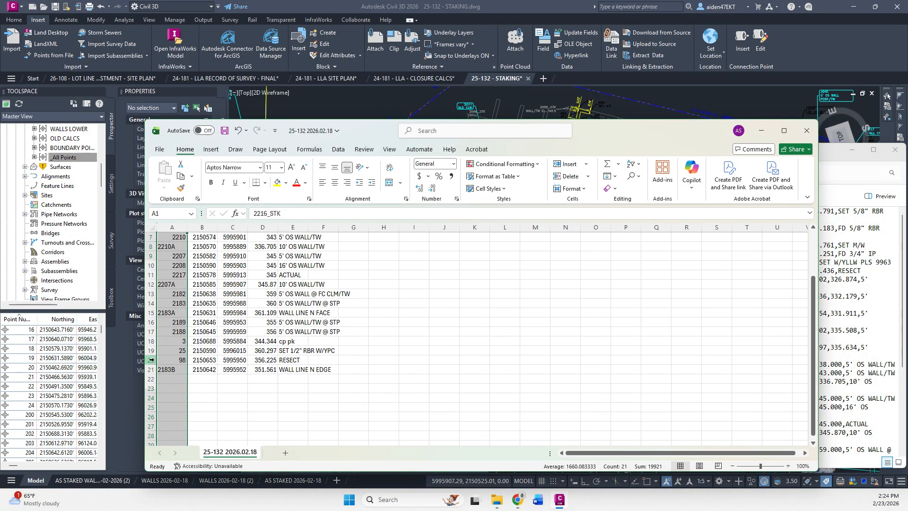
click(151, 360)
right_click(151, 360)
click(189, 284)
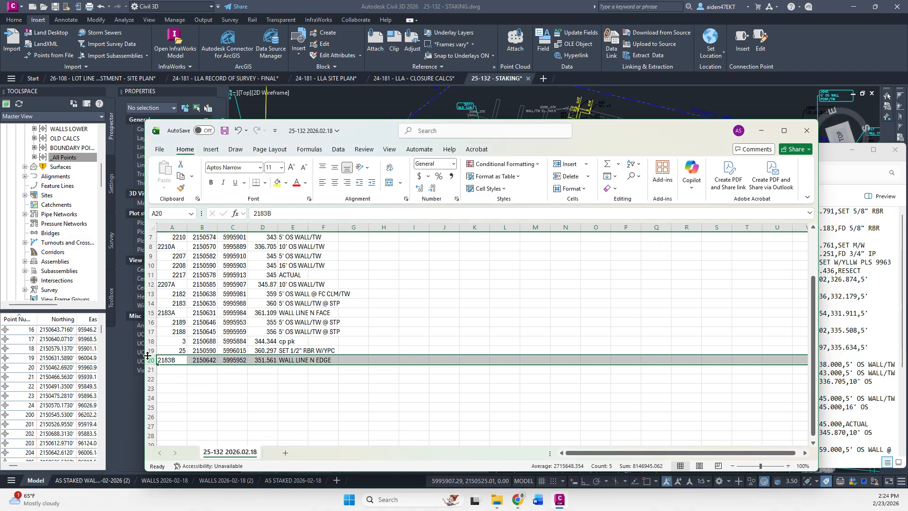
click(151, 341)
right_click(150, 341)
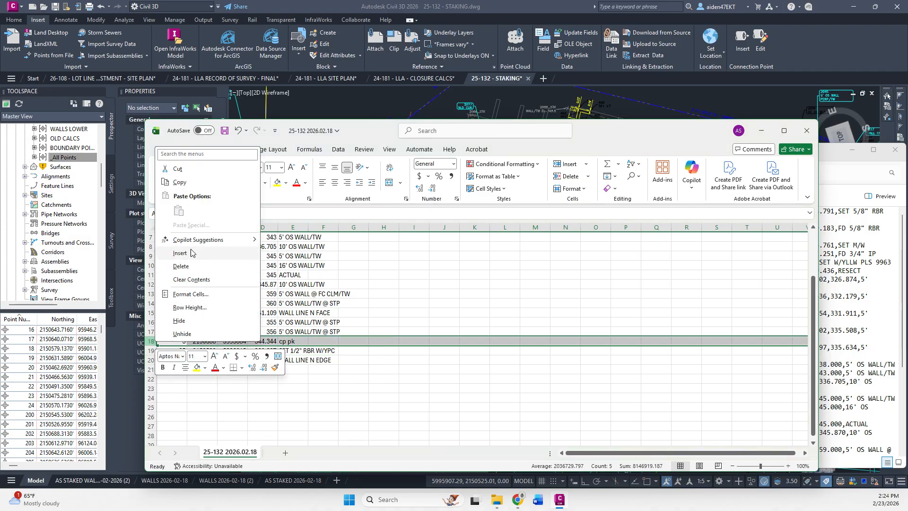
click(186, 266)
click(202, 370)
scroll(197, 294, up, 2)
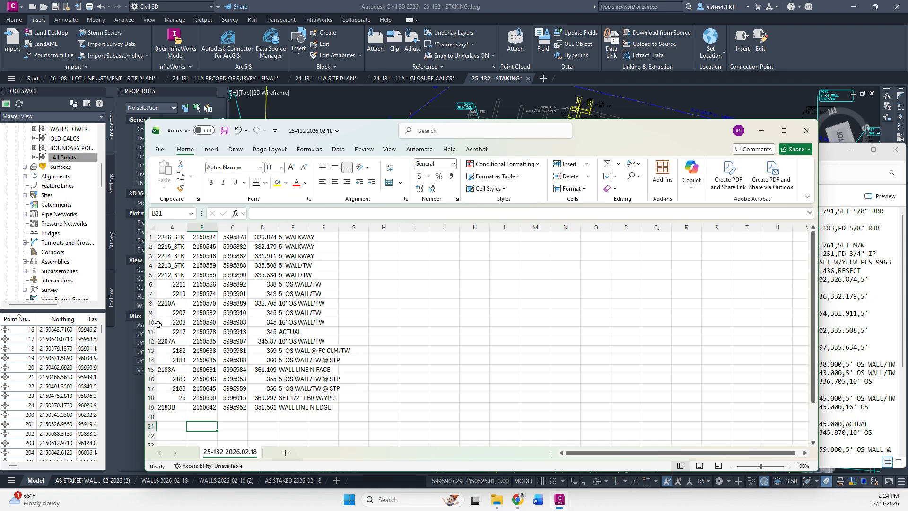
Sort the CSV rows by point name in column A from smallest to largest
click(172, 227)
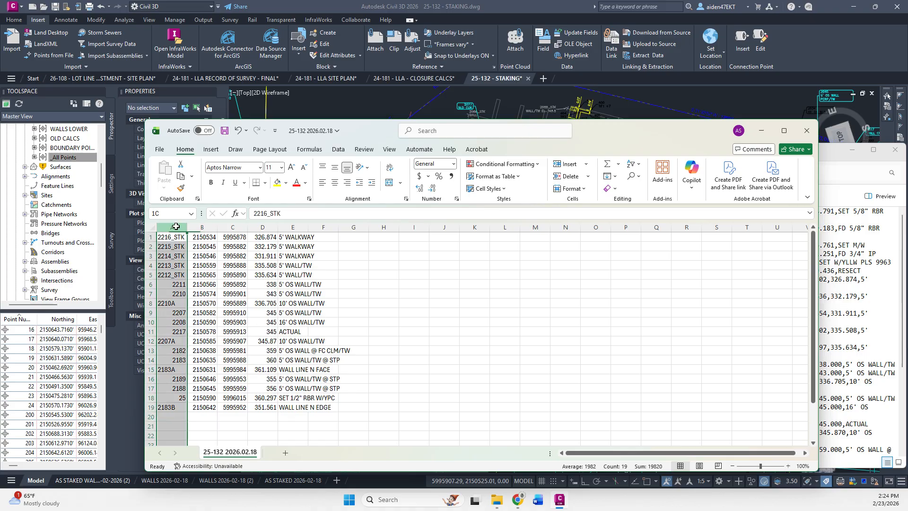
click(615, 189)
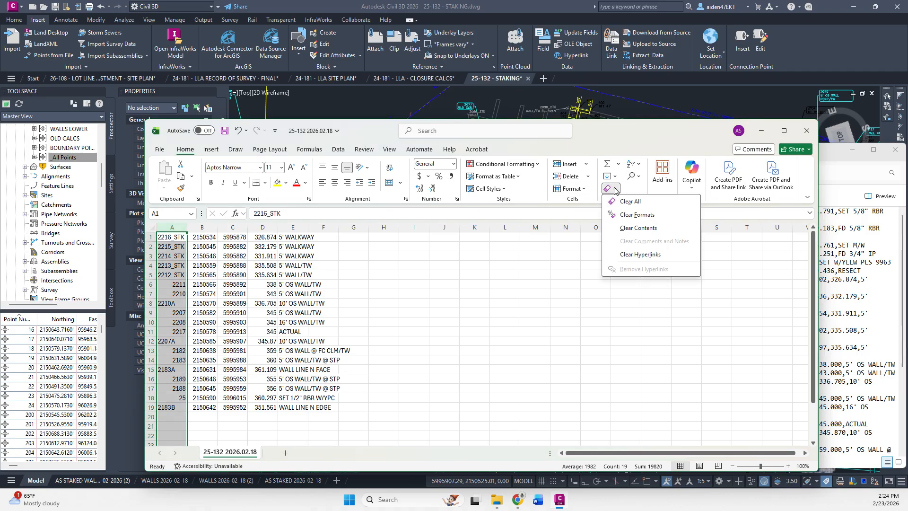
click(614, 176)
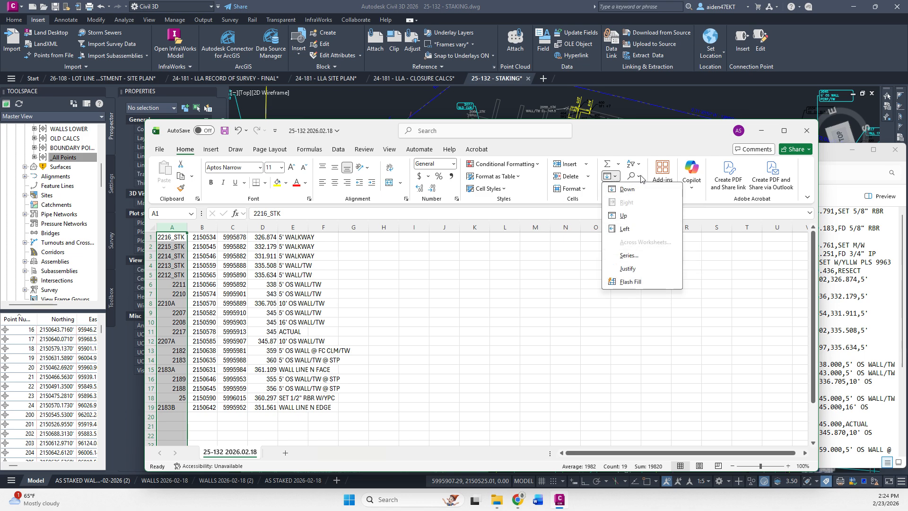
click(639, 177)
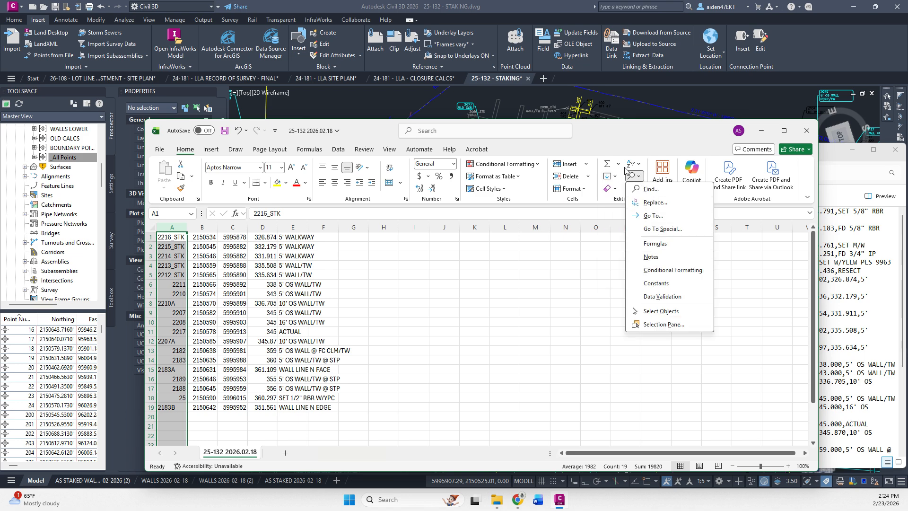
click(642, 165)
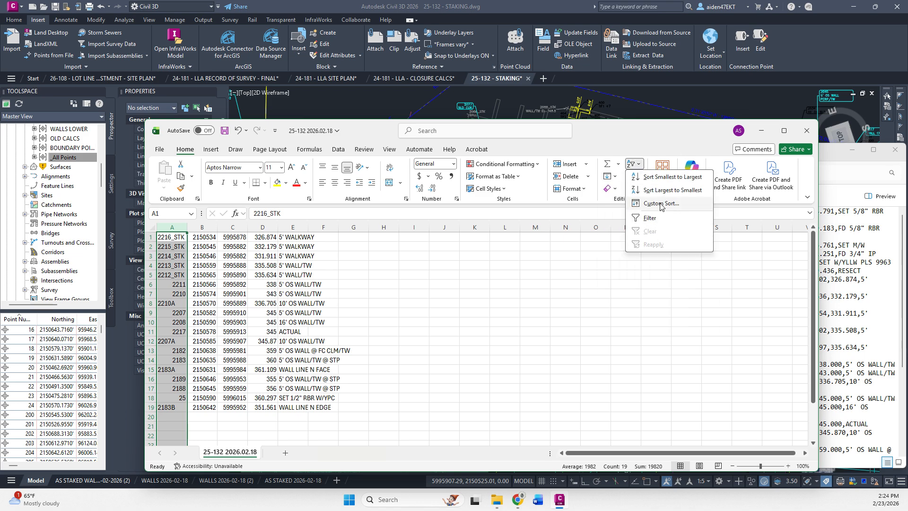
click(660, 179)
click(510, 320)
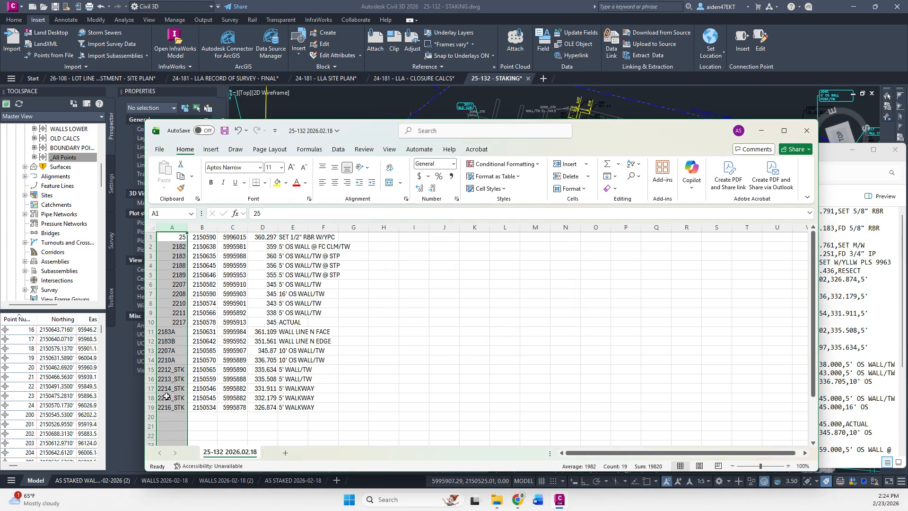
Delete rows 2 through 10, covering the purely numeric points 2182 through 2217, while keeping point 25
click(175, 314)
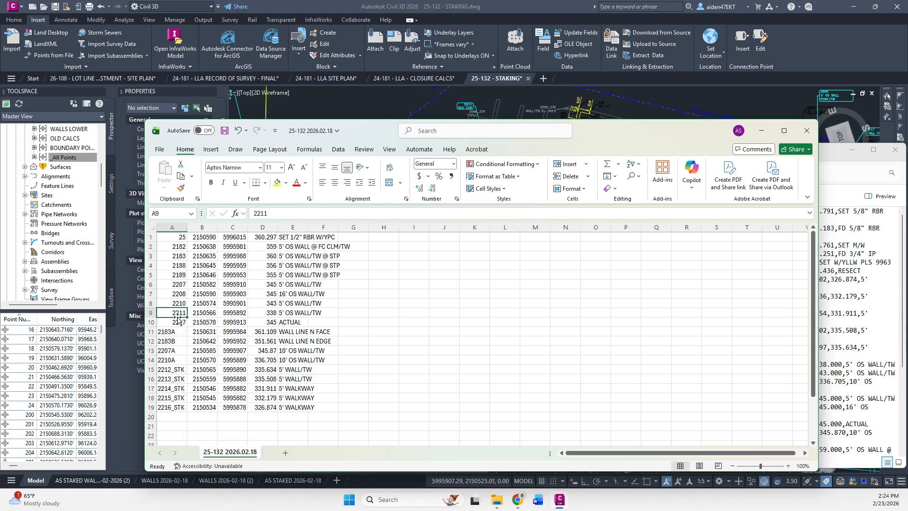
click(152, 322)
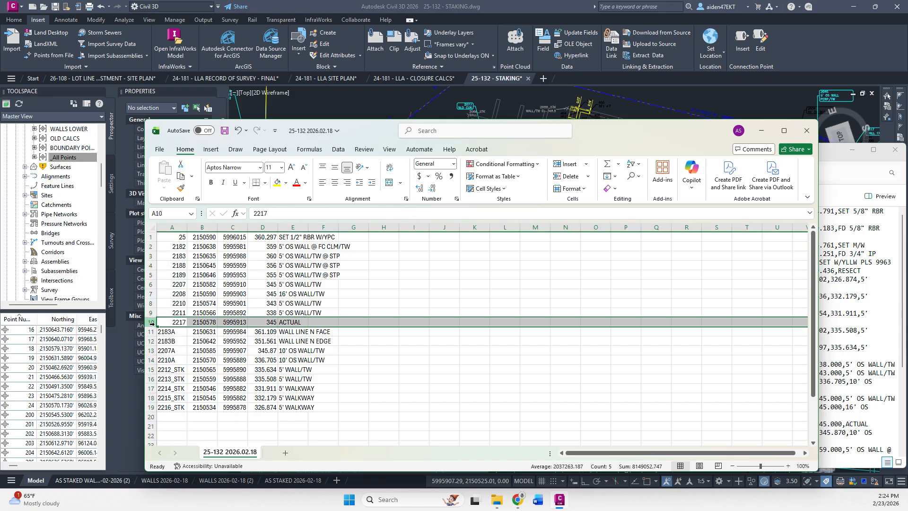
click(183, 322)
click(151, 322)
shift+click(151, 246)
right_click(151, 262)
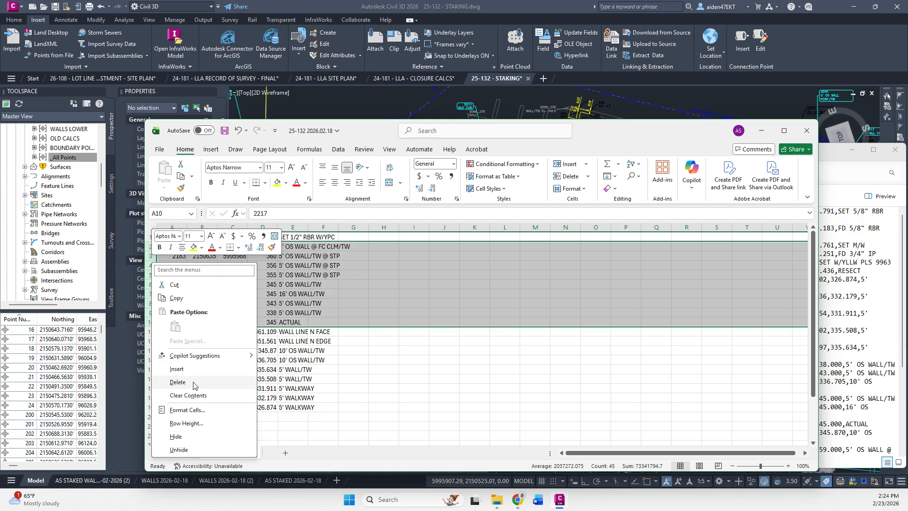
click(193, 383)
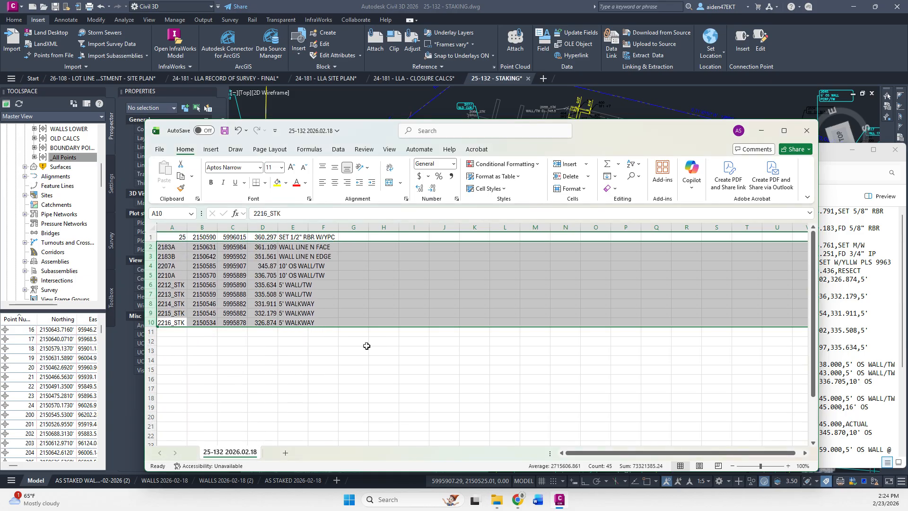
click(260, 331)
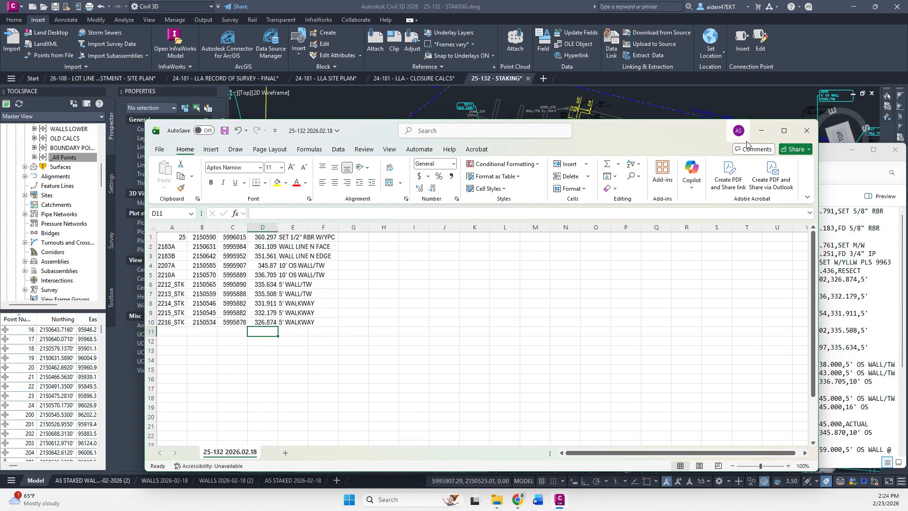
Close the workbook saving the changes to 25-132 2026.02.18.csv, and return to Civil 3D
click(807, 130)
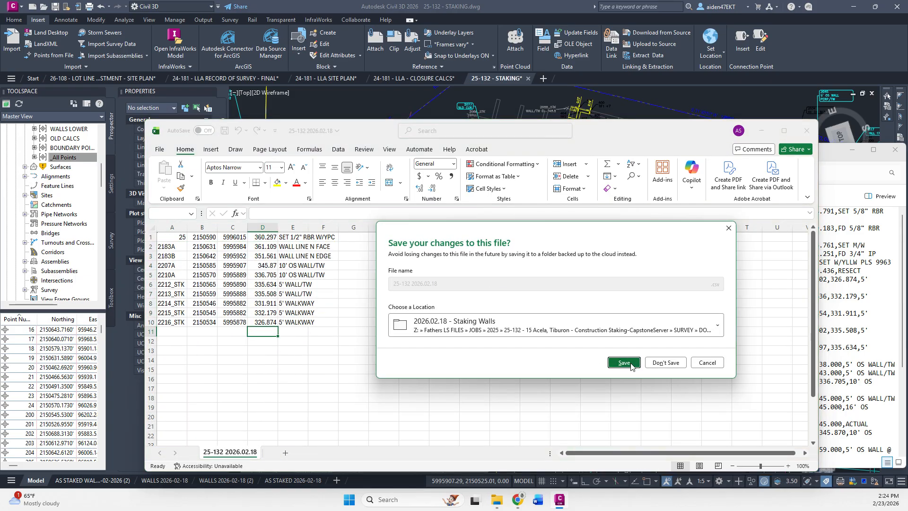
click(625, 362)
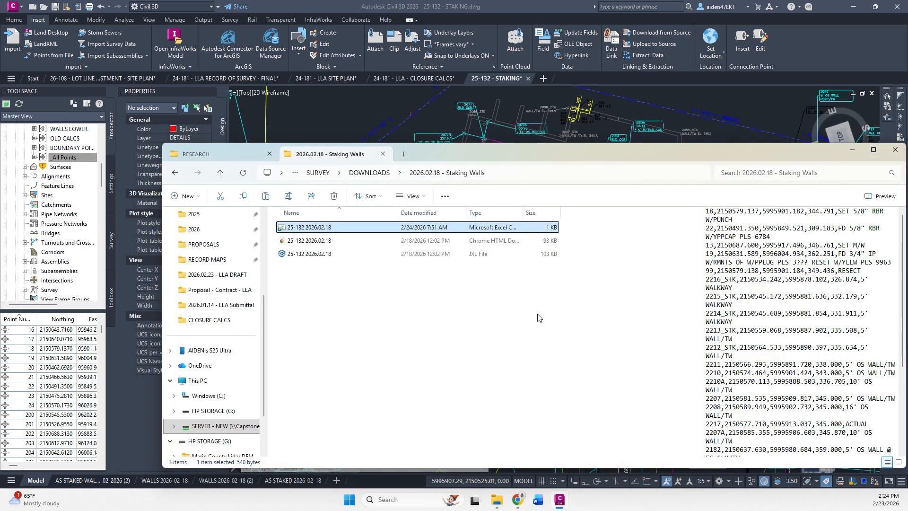
click(853, 151)
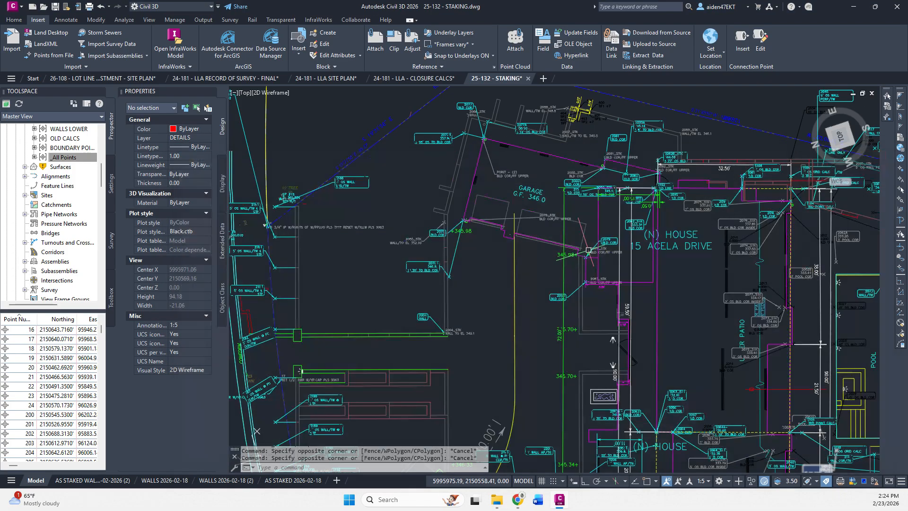
Start a points-from-file import and add the edited 25-132 2026.02.18.csv as the source file
key(Escape)
middle_drag(535, 355, 506, 194)
middle_drag(607, 411, 542, 300)
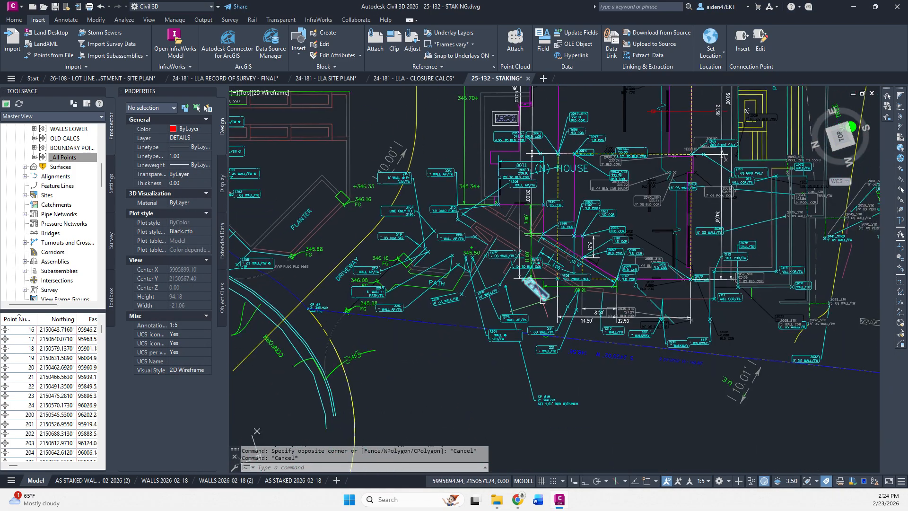
click(48, 55)
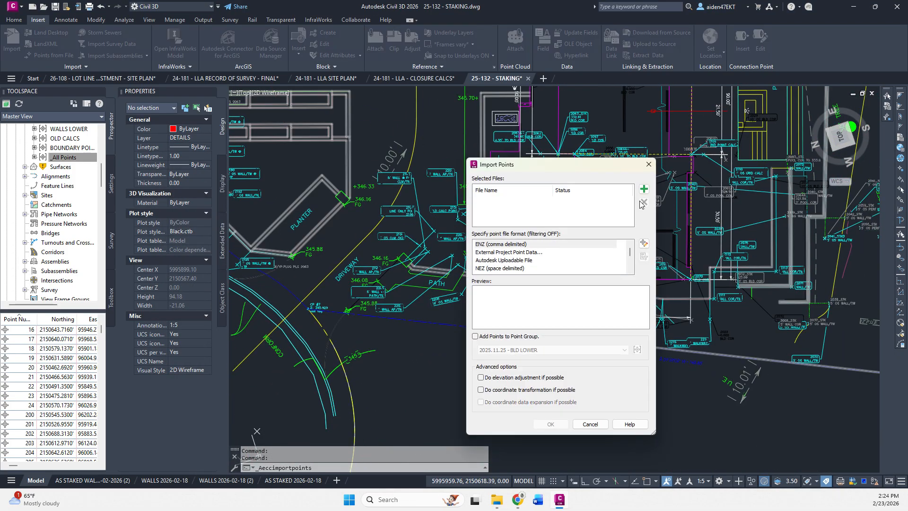
click(644, 189)
double_click(628, 229)
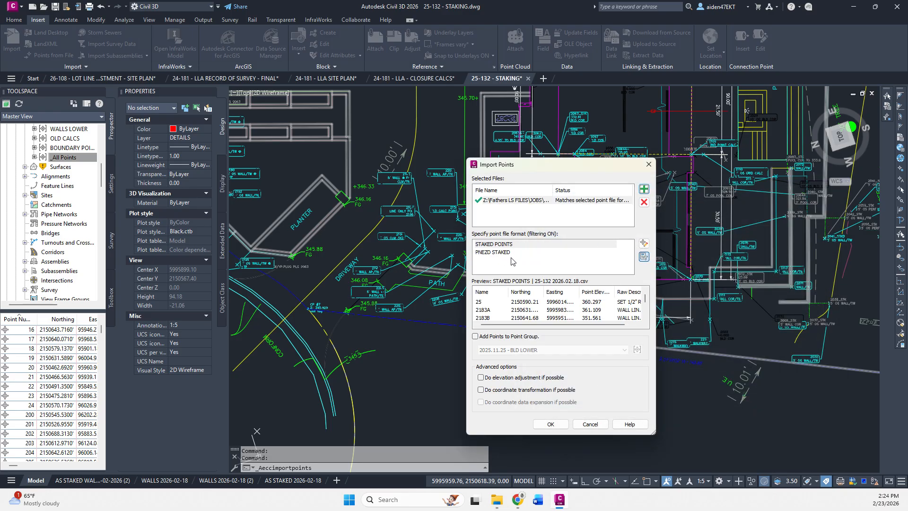
Set the point file format for the CSV import to PNEZD STAKED
click(497, 253)
click(498, 245)
click(498, 259)
click(497, 253)
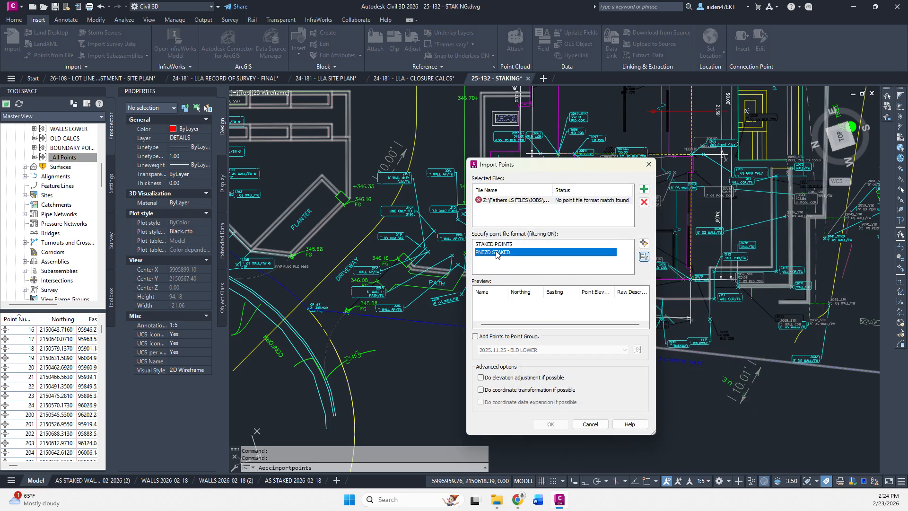
click(499, 245)
click(500, 253)
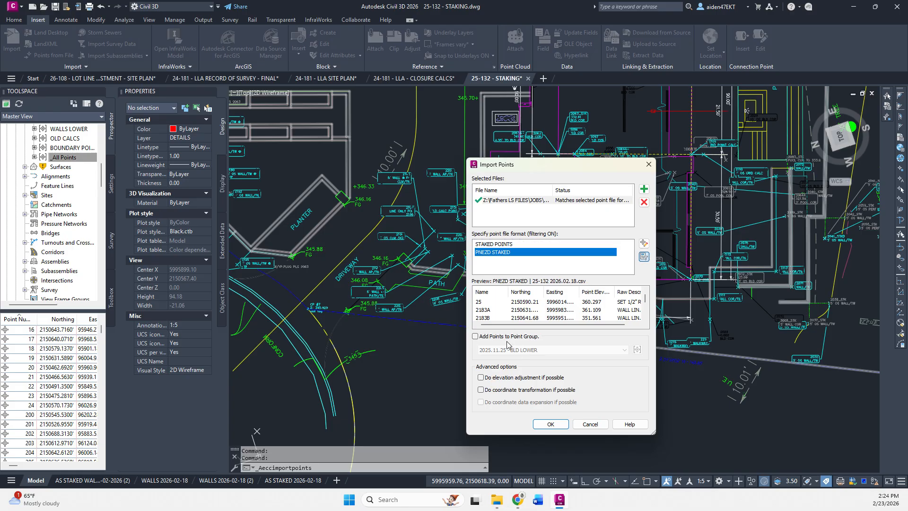
Add the incoming points to a new point group named AS STAKED 2026-02-18 and run the import
click(481, 339)
click(637, 349)
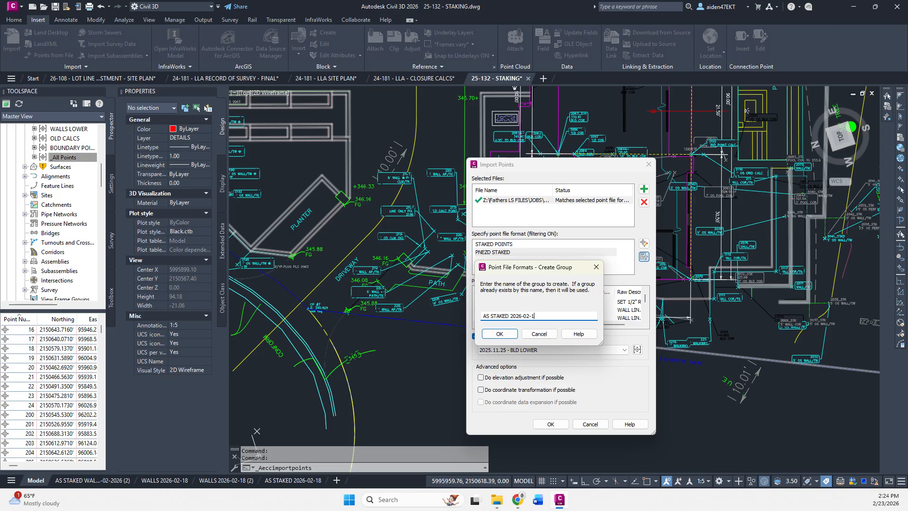
click(499, 334)
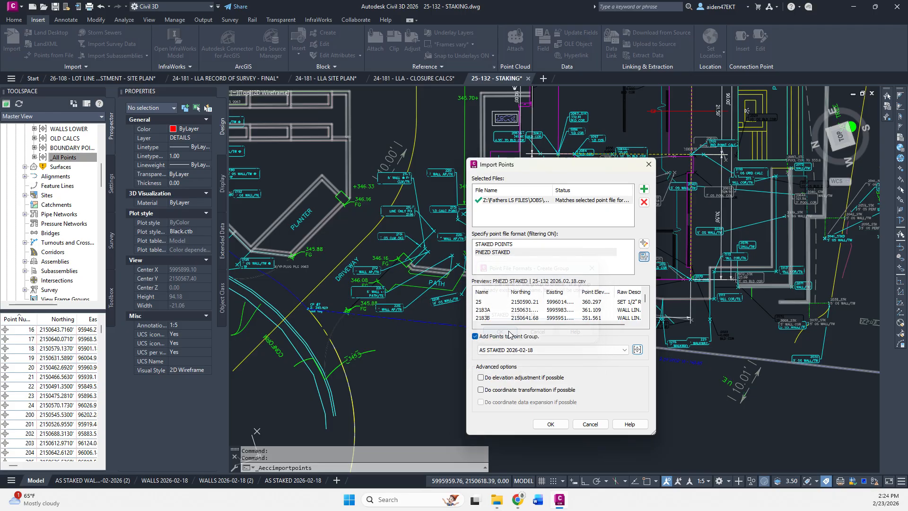
click(556, 428)
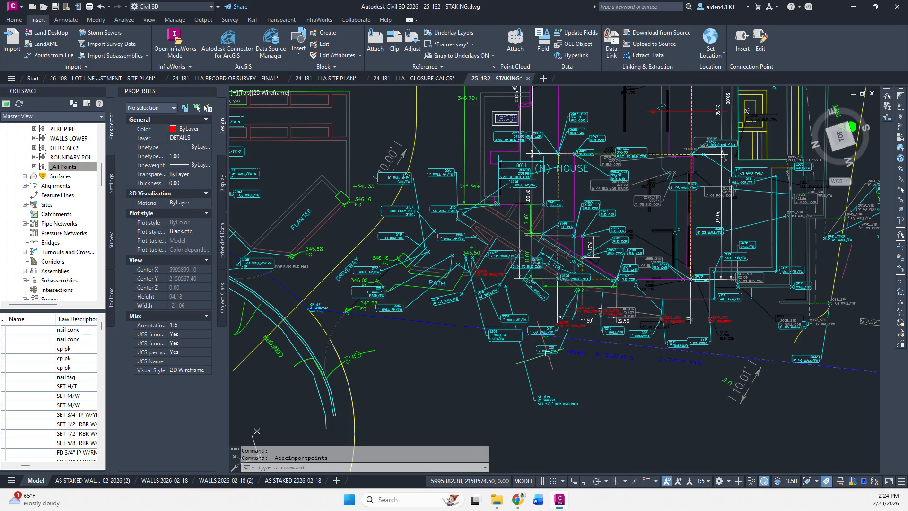
Create a new layer named AS STAKED 2026-02-18
scroll(713, 331, up, 4)
scroll(694, 311, down, 5)
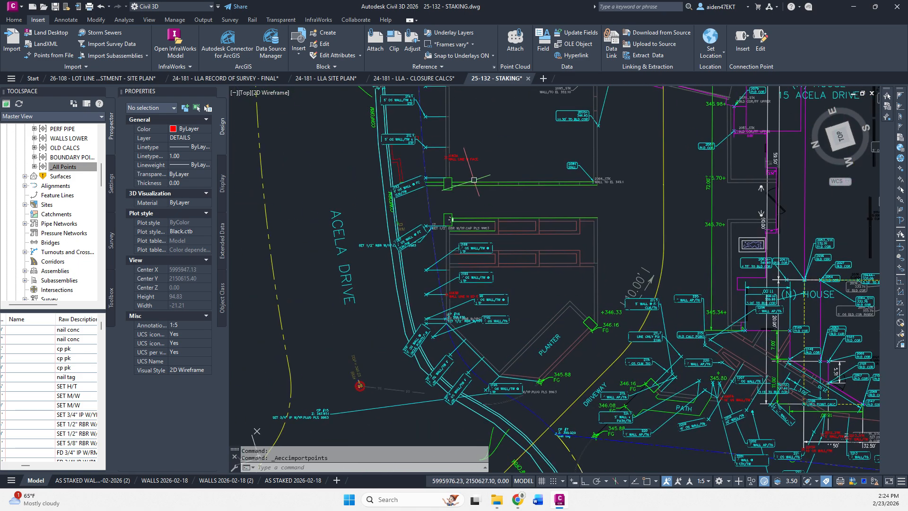
drag(102, 181, 107, 141)
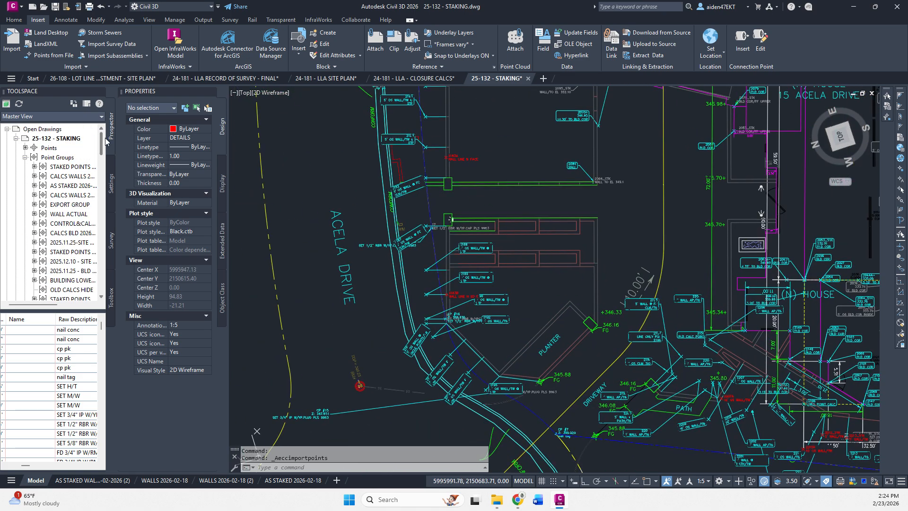
right_click(66, 187)
click(21, 20)
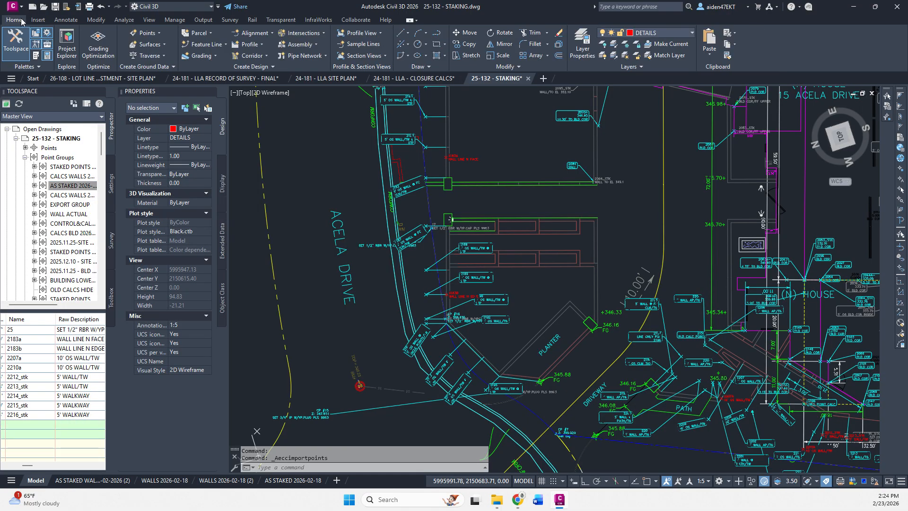
click(582, 45)
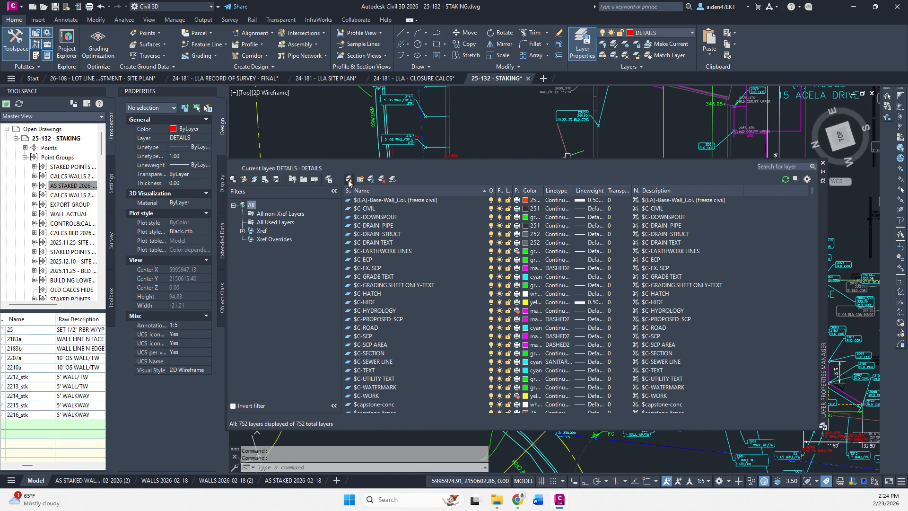
click(349, 180)
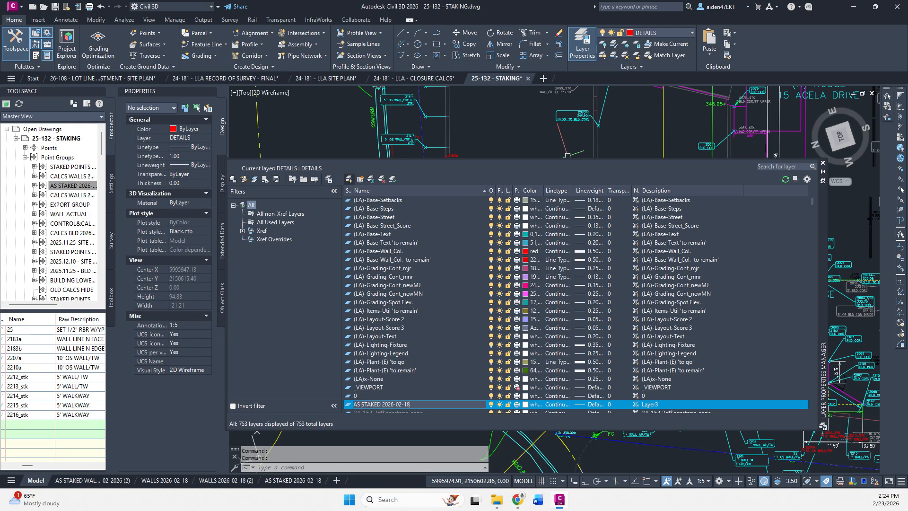
Try index colors 251 and 253 on the AS STAKED 2026-02-18 layer
click(529, 406)
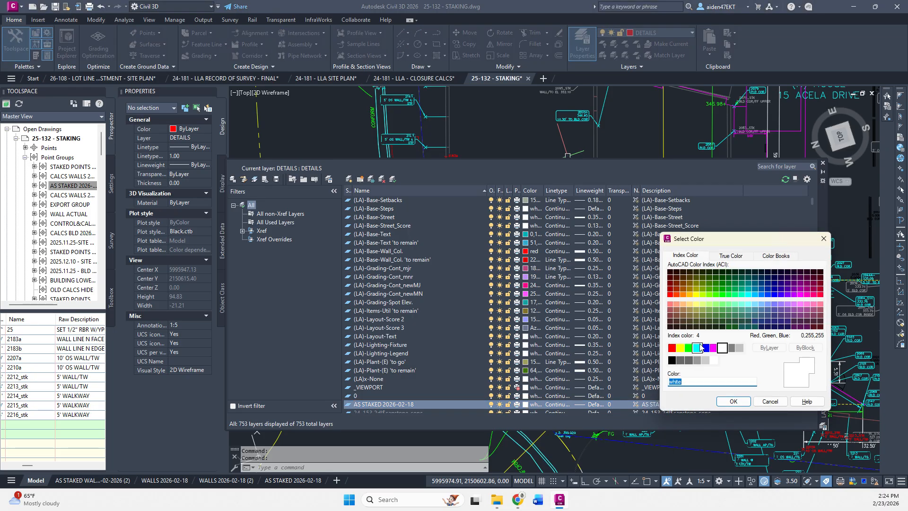
click(680, 362)
click(731, 402)
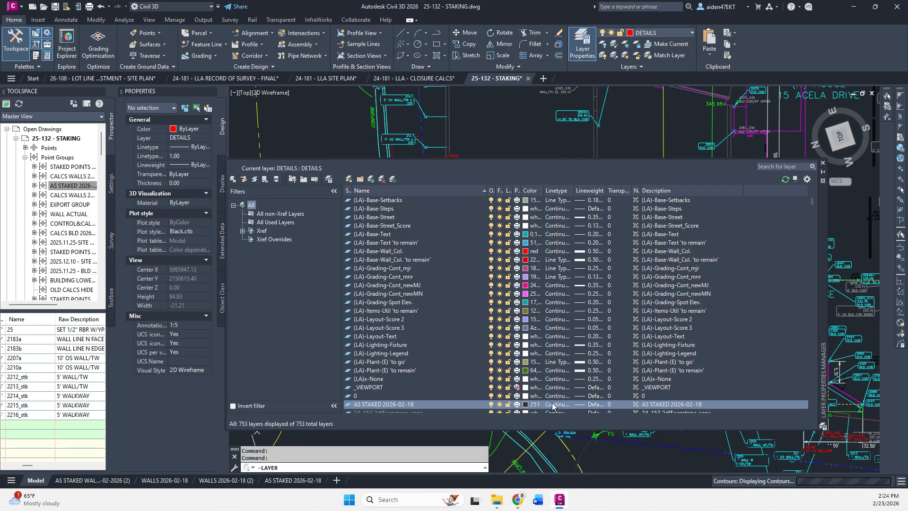
click(529, 406)
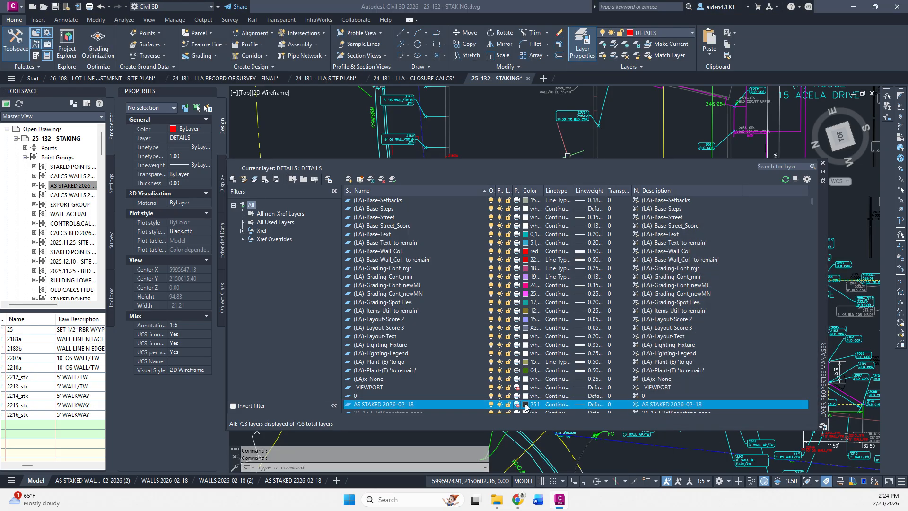
click(697, 362)
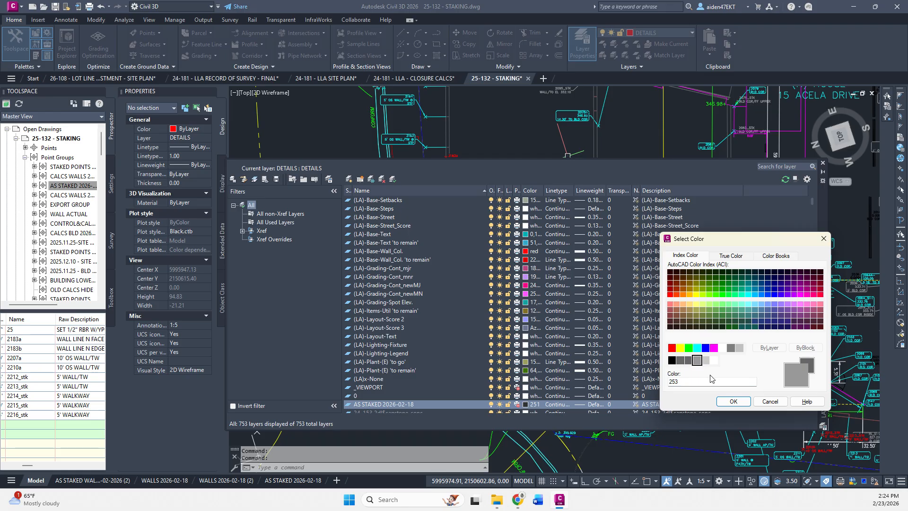
click(732, 402)
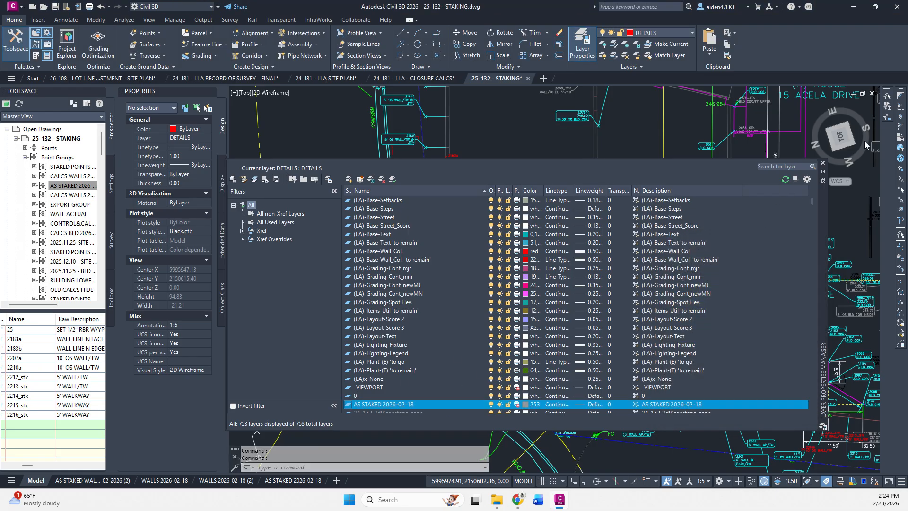
Select all points in the AS STAKED 2026-02-18 group, assign them to the AS STAKED 2026-02-18 layer, and save the drawing
click(823, 162)
right_click(78, 189)
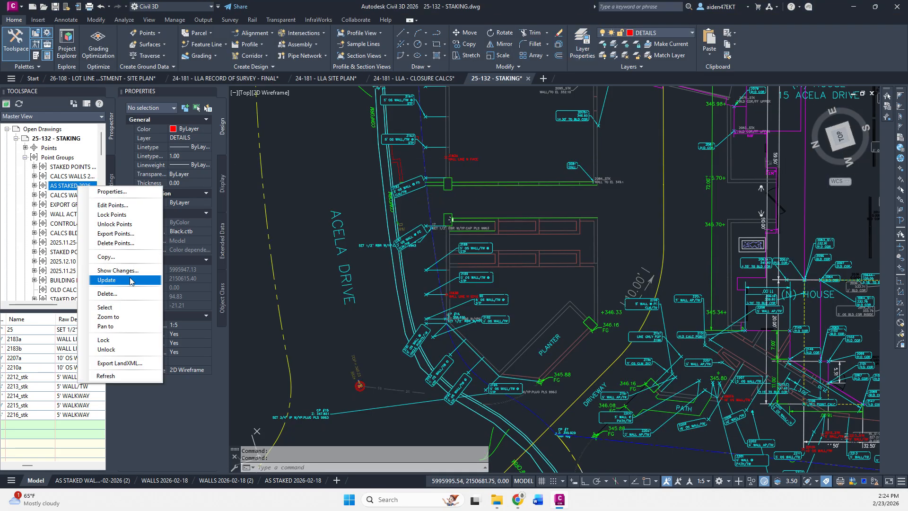
click(116, 305)
click(14, 20)
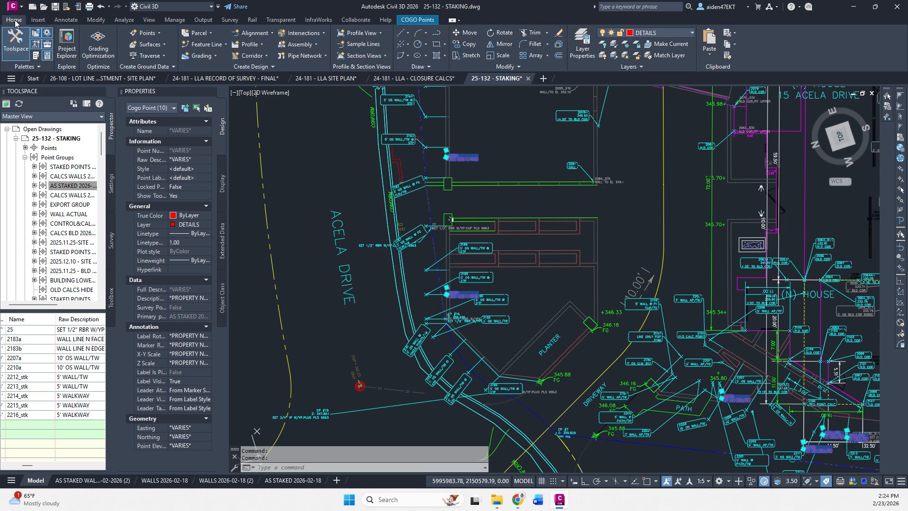
click(664, 33)
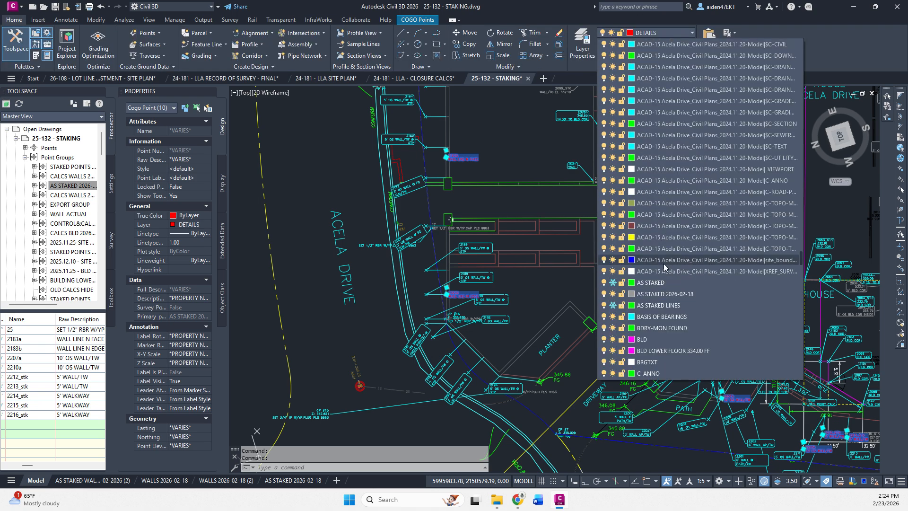
click(665, 293)
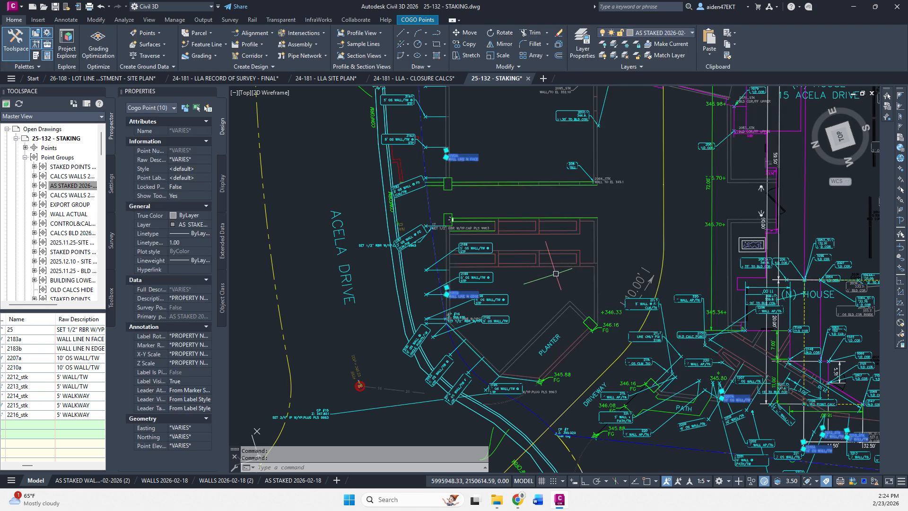
key(Escape)
Change the AS STAKED 2026-02-18 layer's color to cyan and save the drawing
scroll(449, 147, up, 5)
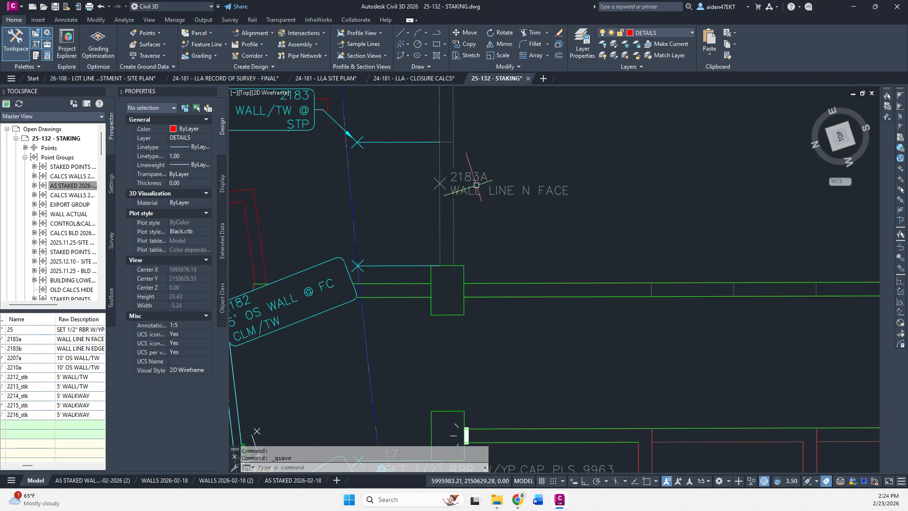
scroll(481, 188, down, 5)
middle_drag(764, 433, 525, 256)
scroll(535, 355, up, 4)
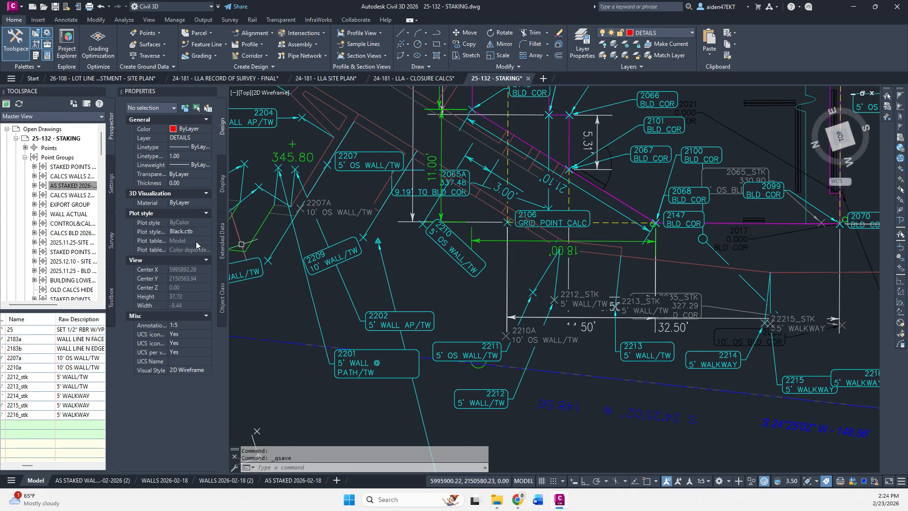
right_click(76, 187)
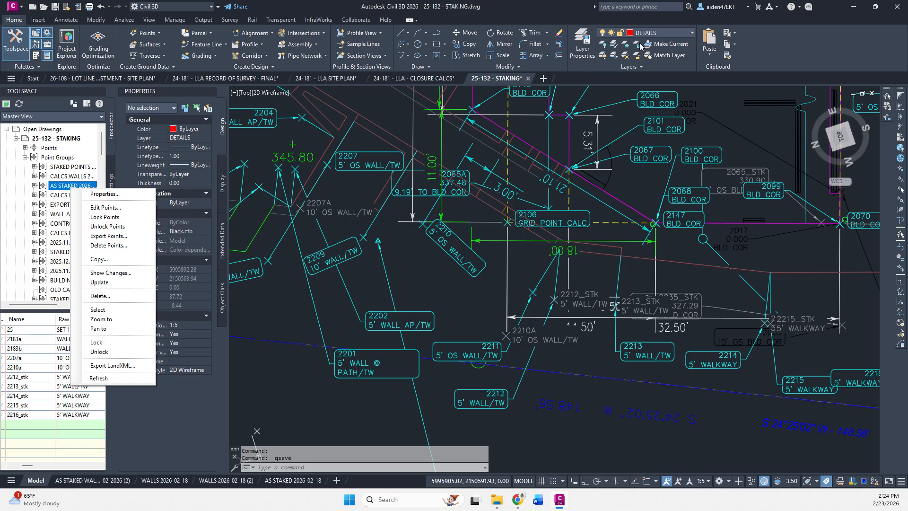
click(652, 33)
click(651, 33)
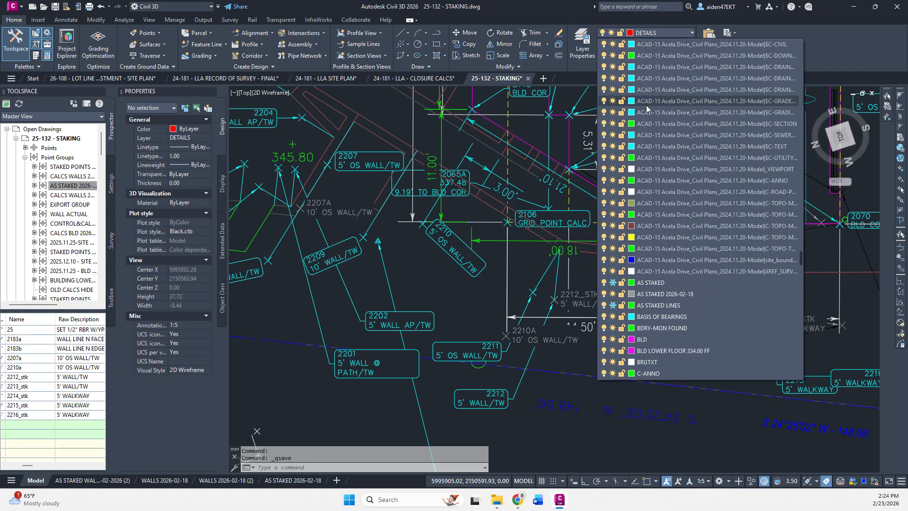
click(632, 305)
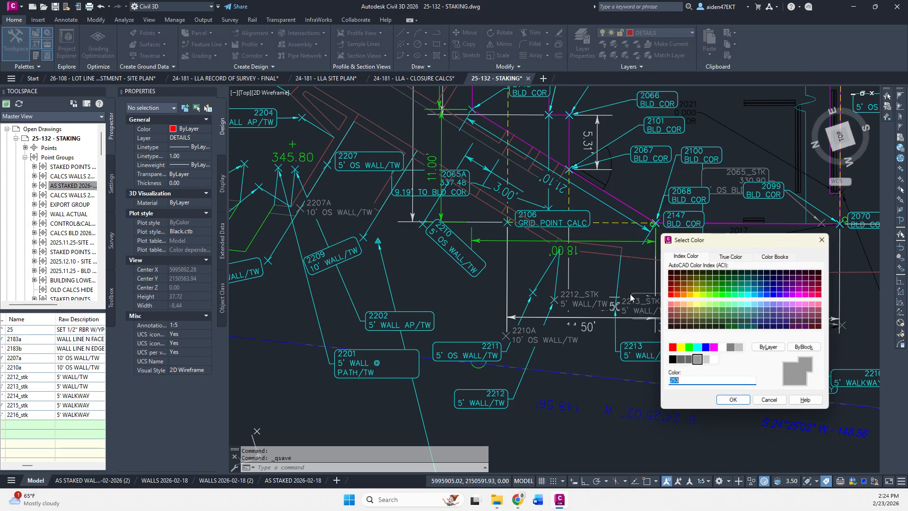
click(697, 347)
click(733, 401)
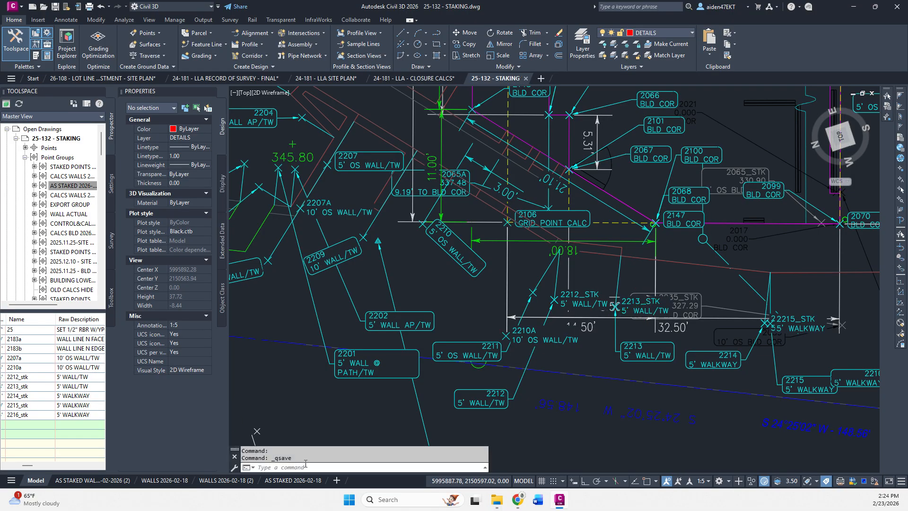
In the AS STAKED 2026-02-18 layout, shift the viewport contents so point 2216_STK clears the title block, lock the viewport, and regenerate the drawing
click(293, 481)
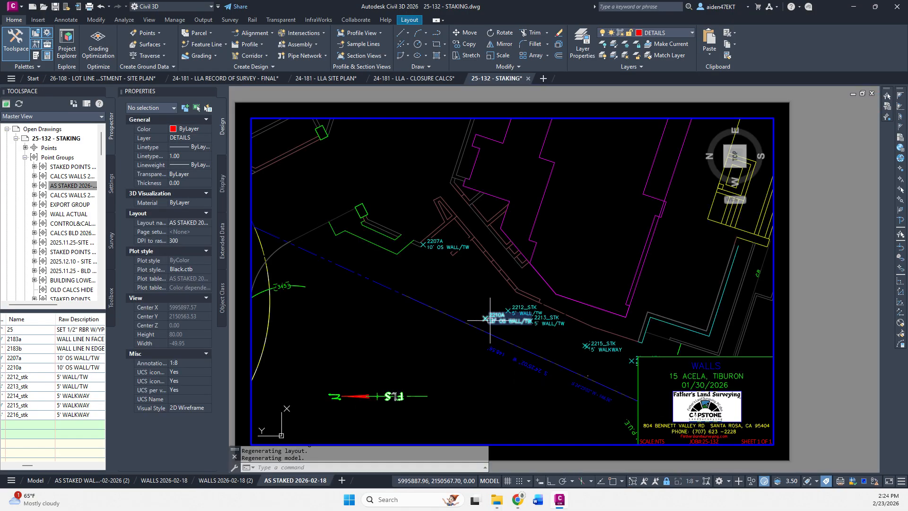
click(430, 358)
key(Escape)
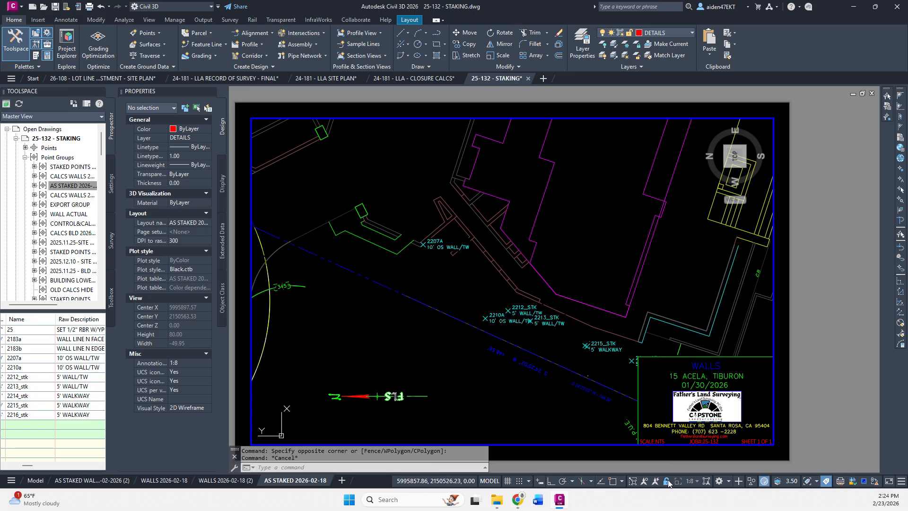
mouse_move(479, 297)
middle_down()
mouse_move(530, 260)
mouse_move(608, 353)
mouse_move(556, 416)
mouse_move(667, 373)
mouse_move(545, 269)
mouse_move(478, 268)
mouse_move(422, 294)
middle_up()
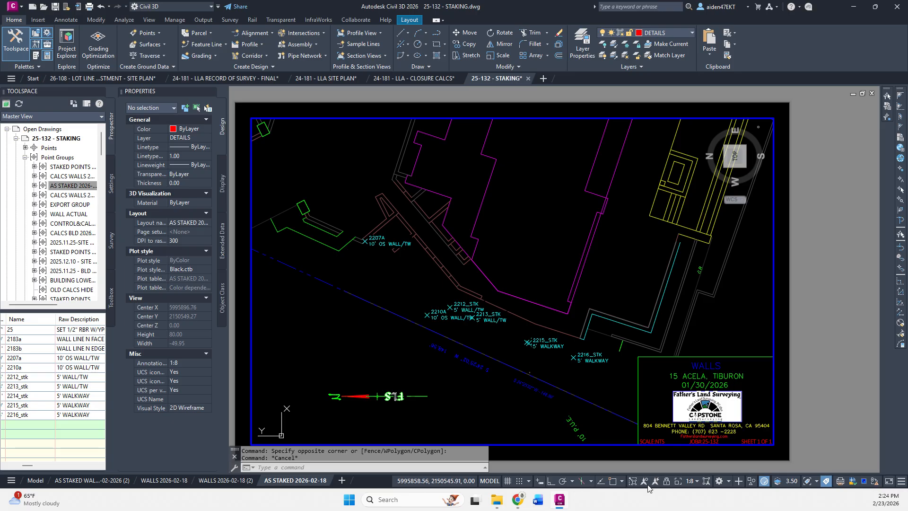
text(re)
key(space)
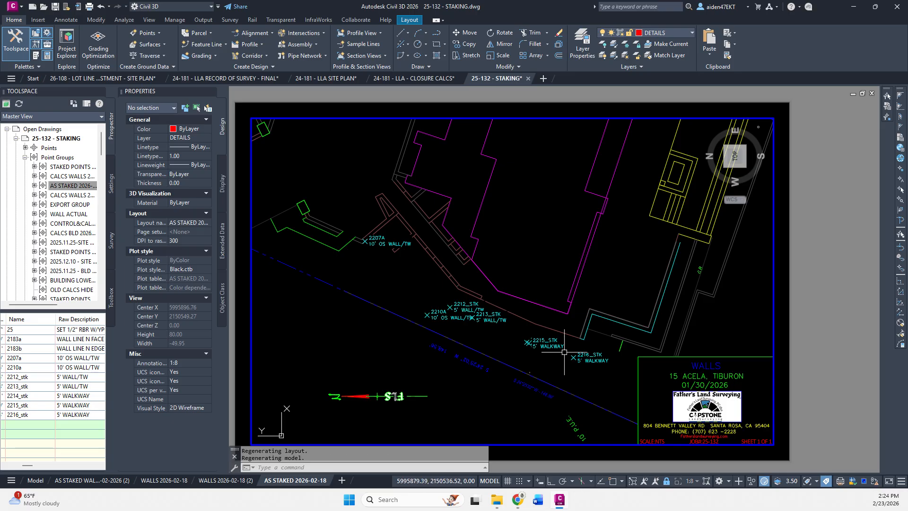
Move the label of point 2215_STK below its marker so that it gets a leader
scroll(564, 352, up, 4)
click(470, 326)
click(473, 325)
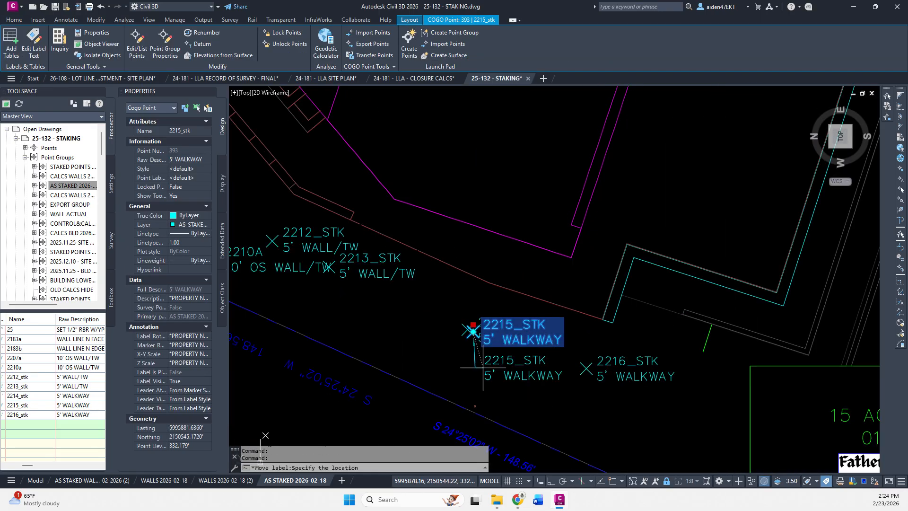
key(Escape)
key(Escape)
Move the label of point 2214_STK to the left of its marker so that it gets a leader
click(471, 322)
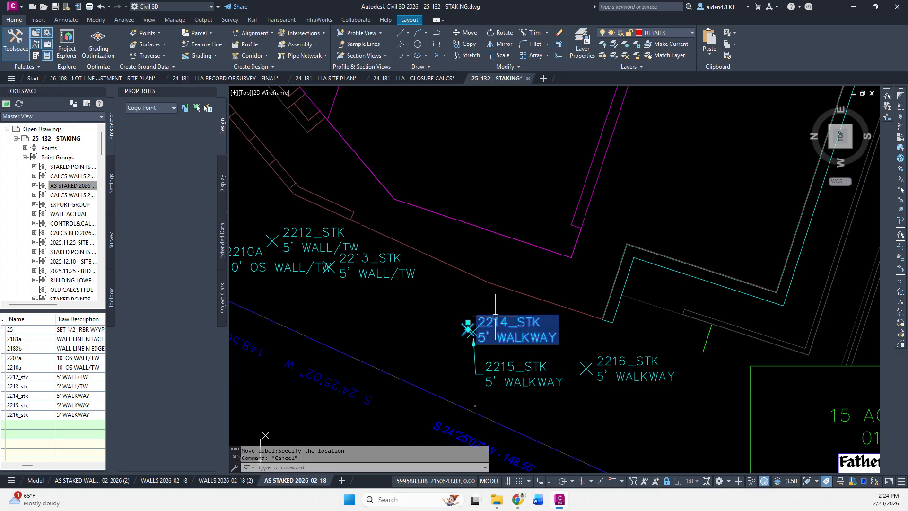
click(469, 322)
click(435, 332)
key(Escape)
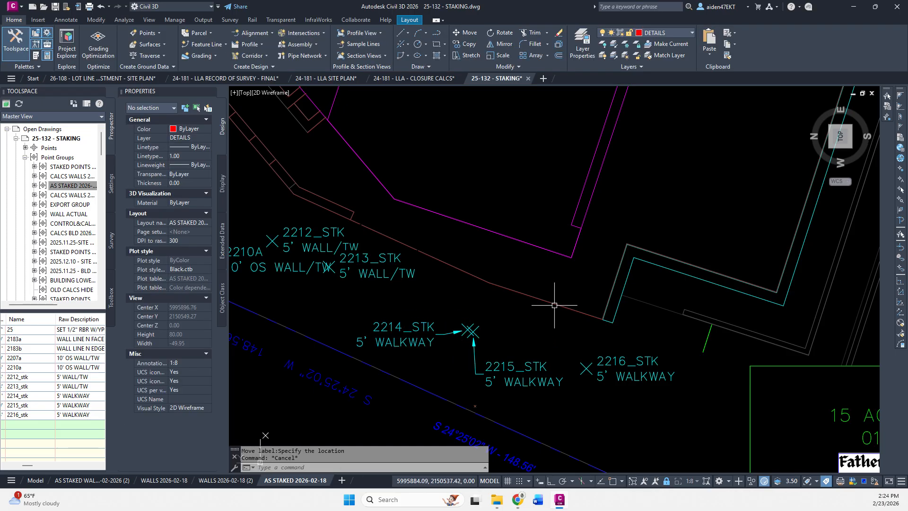
Make AS STAKED 2026-02-18 the current layer
click(656, 37)
scroll(673, 283, down, 5)
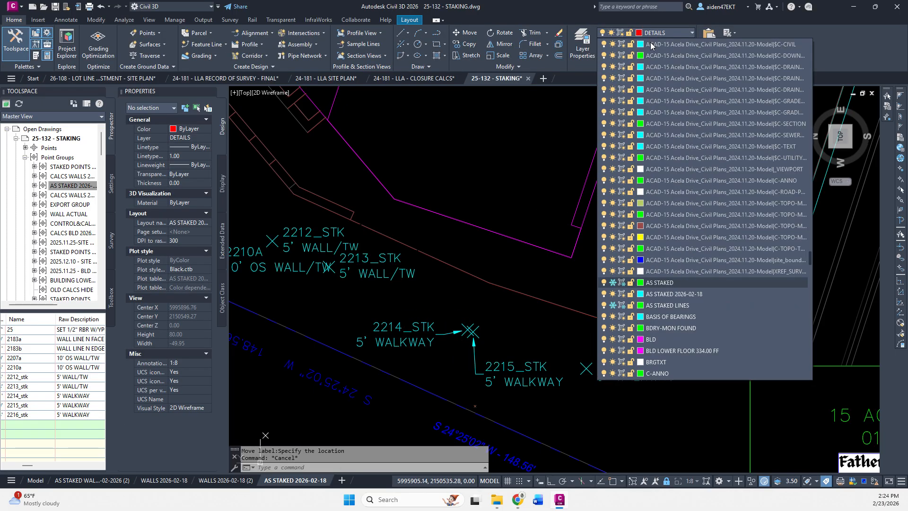
click(673, 297)
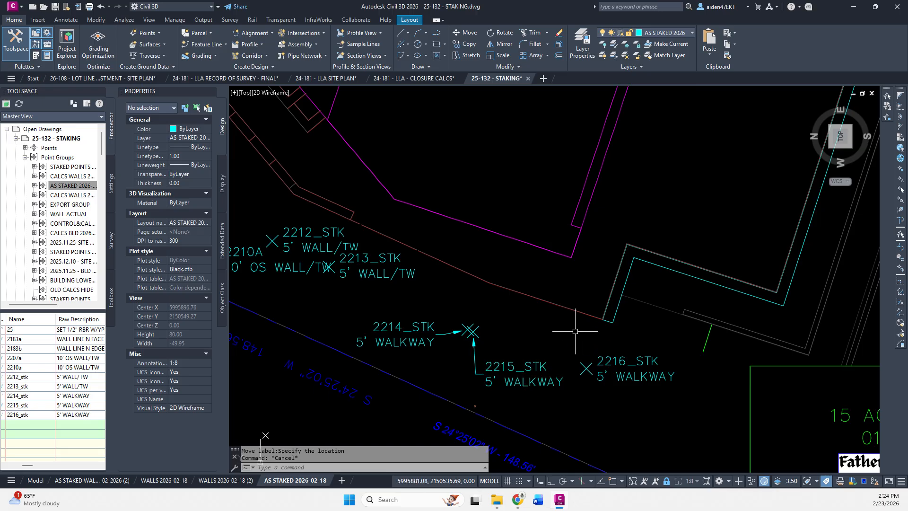
key(Return)
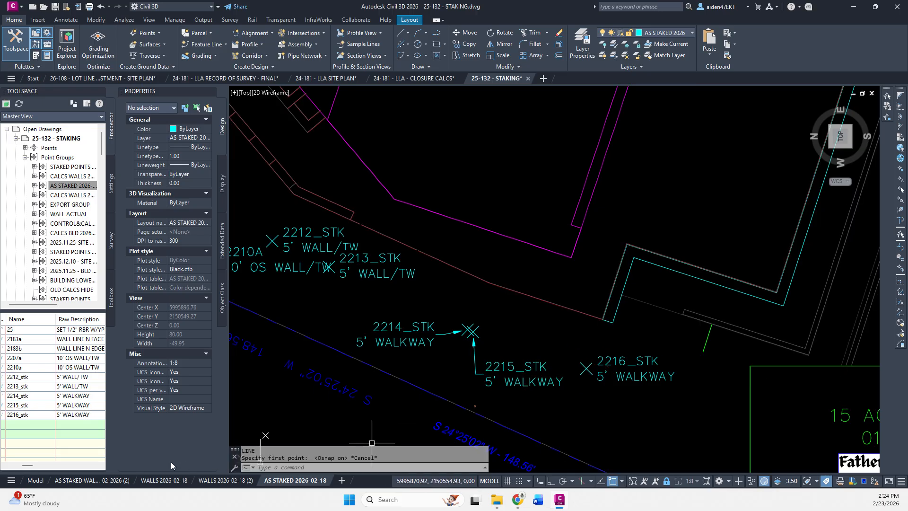
In model space, move the six offset lines at the staked points to the AS STAKED 2026-02-18 layer and save the drawing
click(35, 480)
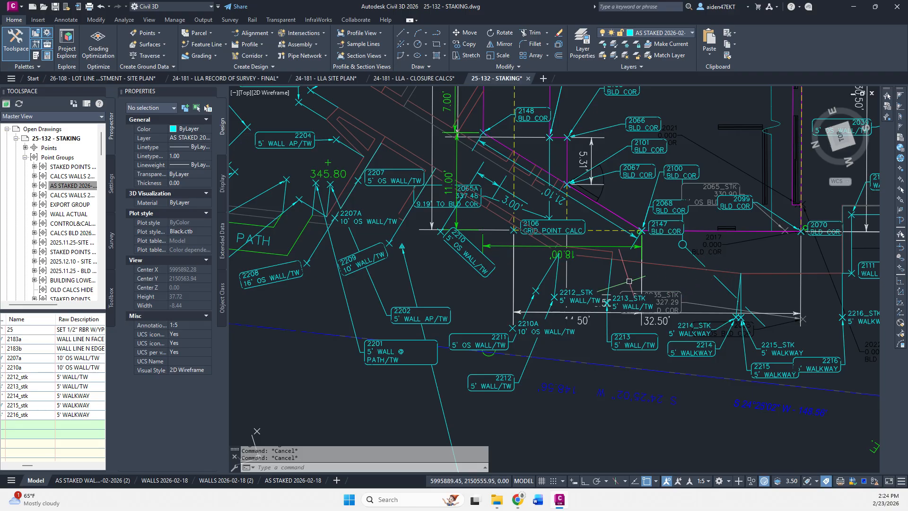
click(558, 275)
click(554, 274)
click(548, 272)
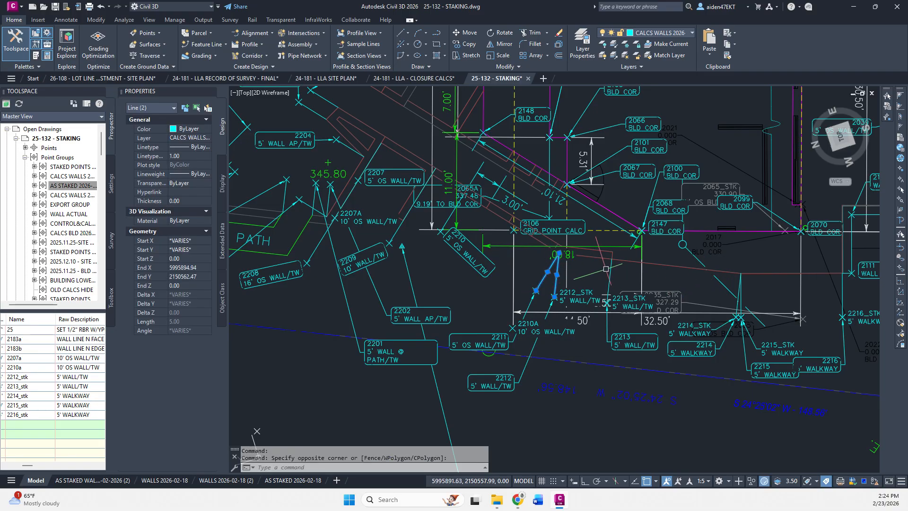
click(611, 272)
click(749, 291)
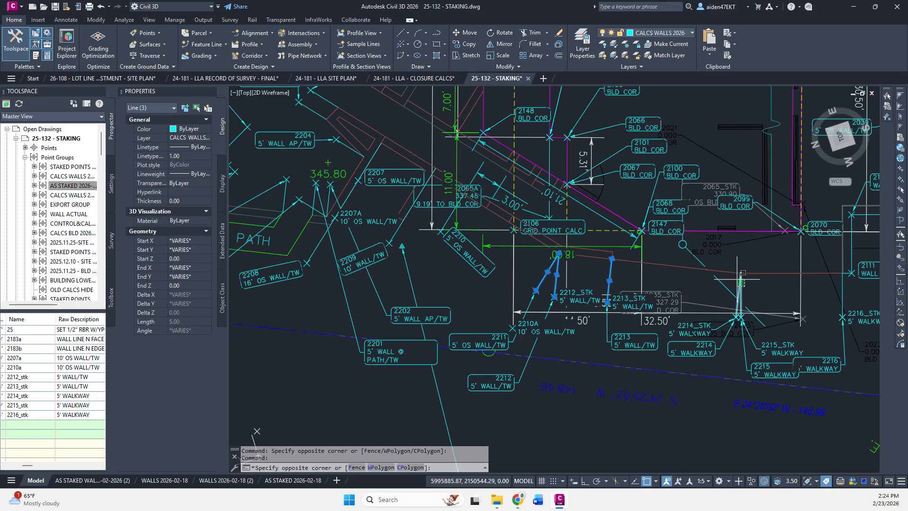
click(738, 289)
click(833, 289)
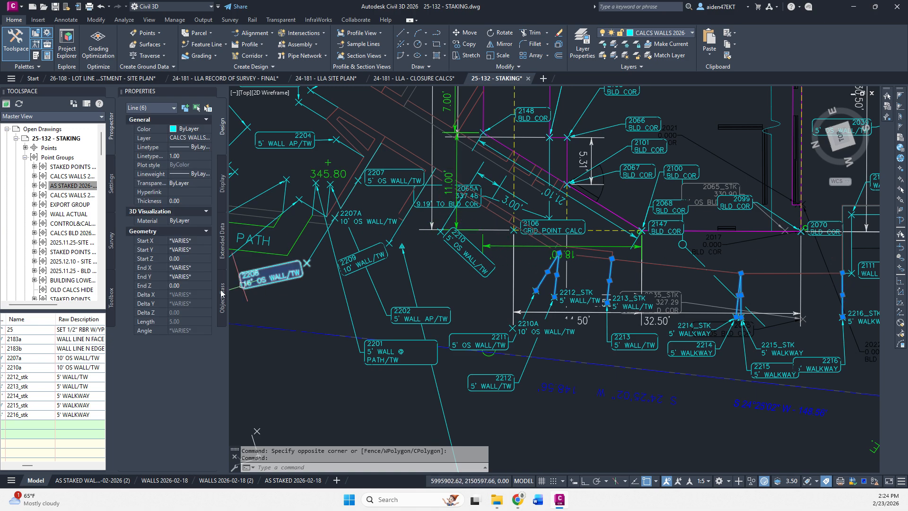
click(660, 35)
key(a)
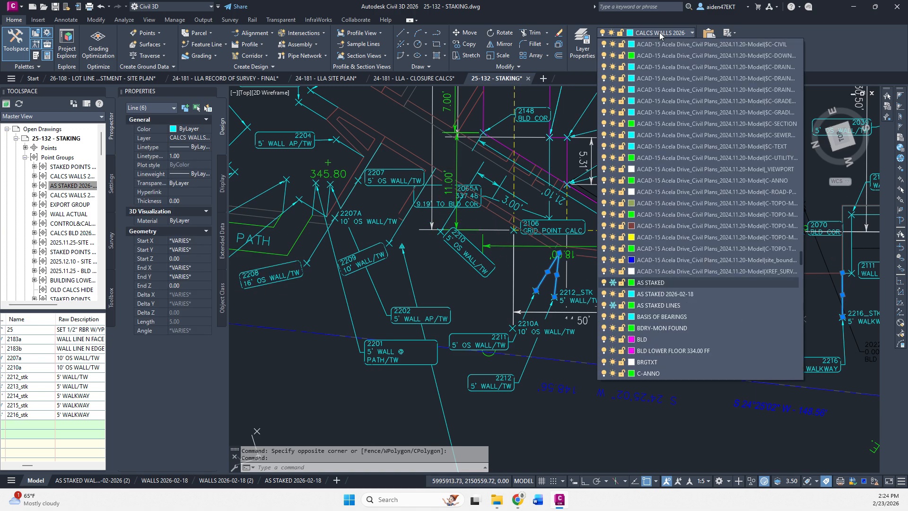
click(666, 294)
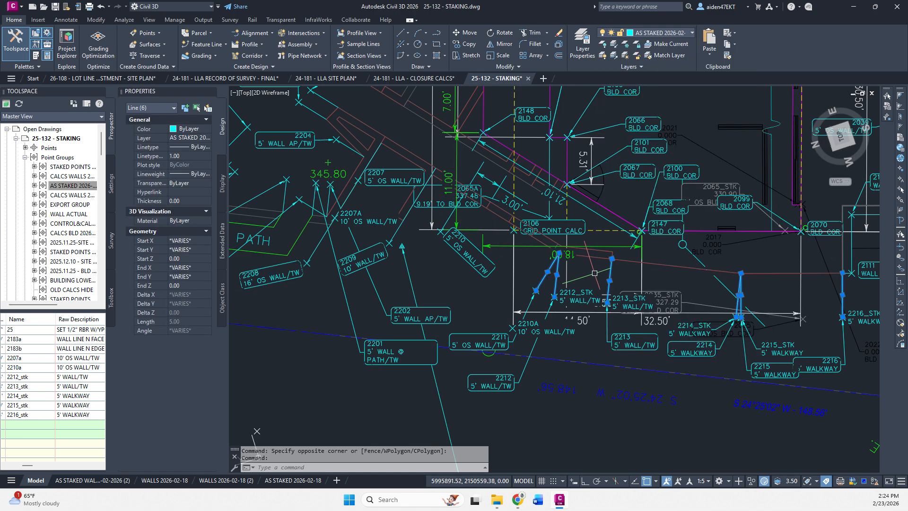
key(ctrl+s)
In the AS STAKED 2026-02-18 layout, move the label of point 2210A below and left of its marker so that it gets a leader
click(292, 480)
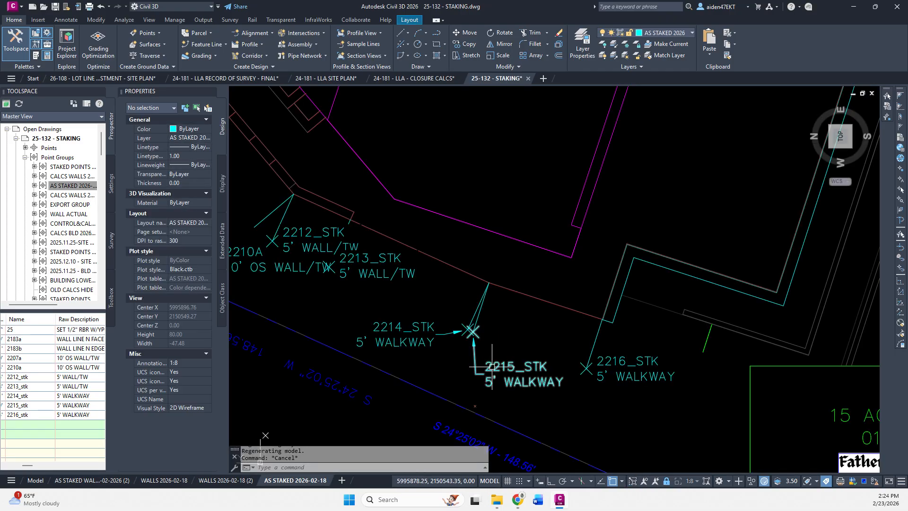
middle_drag(401, 324, 547, 353)
click(400, 293)
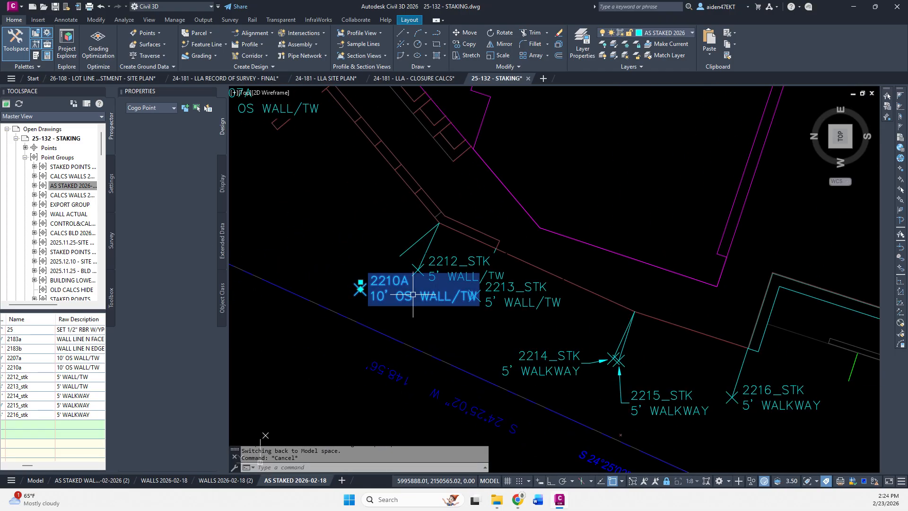
click(361, 282)
click(321, 325)
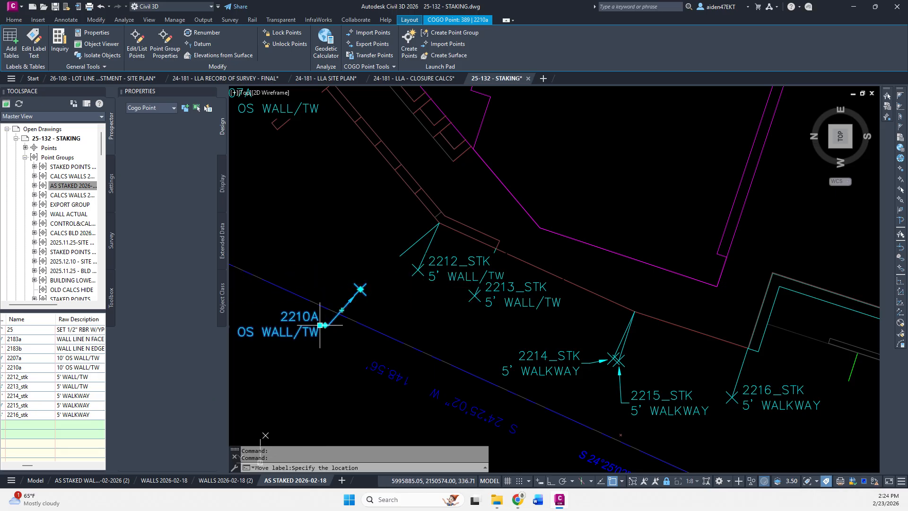
key(Escape)
Move the label of point 2212_STK below its marker so that it gets a leader
click(418, 265)
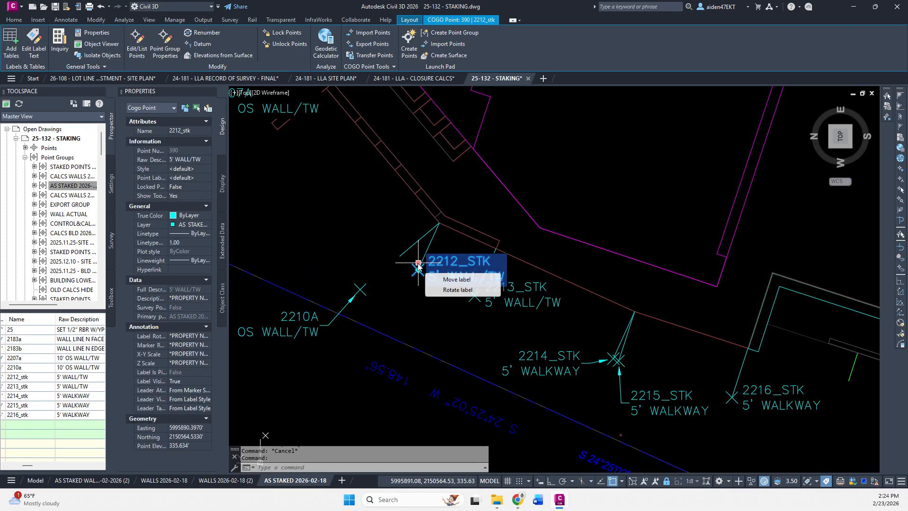
click(418, 263)
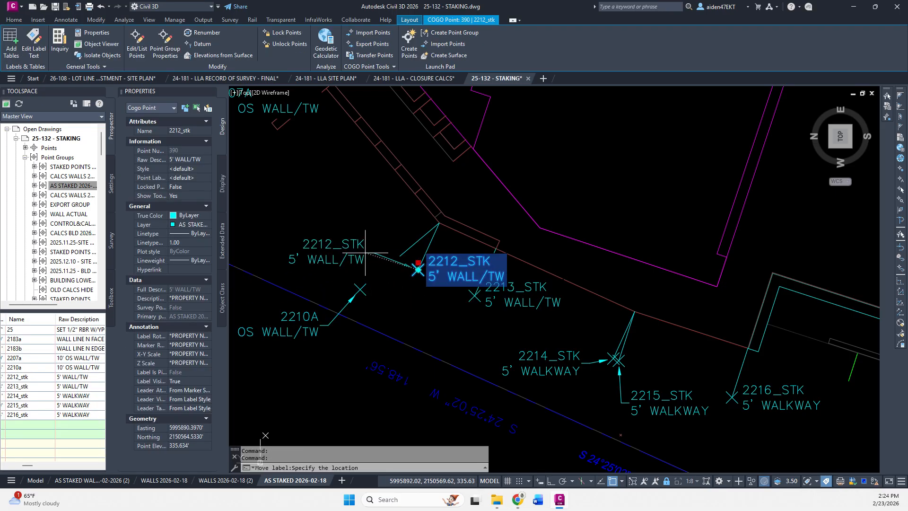
click(422, 325)
key(Escape)
click(489, 263)
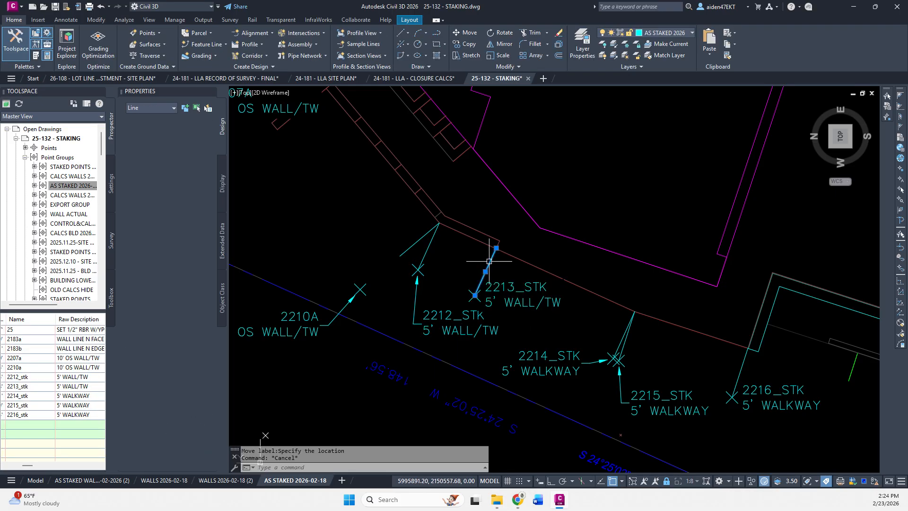
key(Escape)
Add an aligned dimension along the offset line from point 2216_STK to the walkway edge, placed left of the line
click(66, 20)
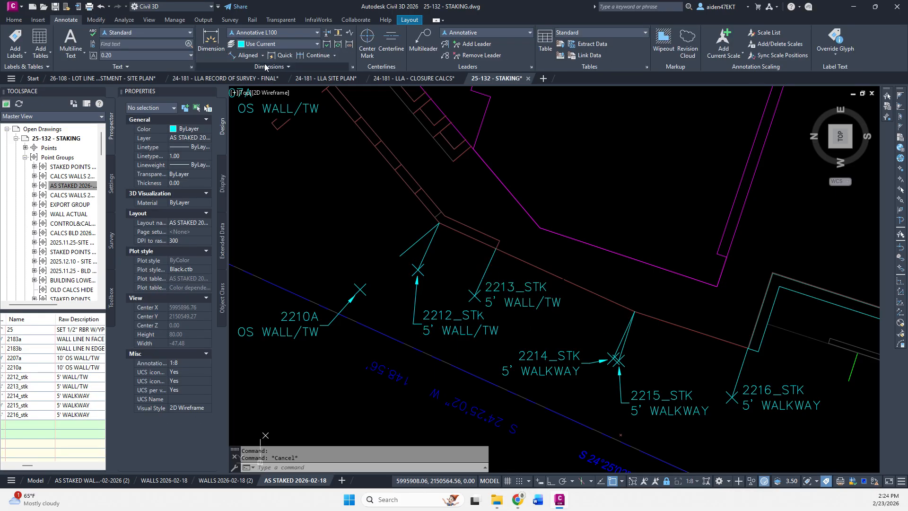
click(246, 56)
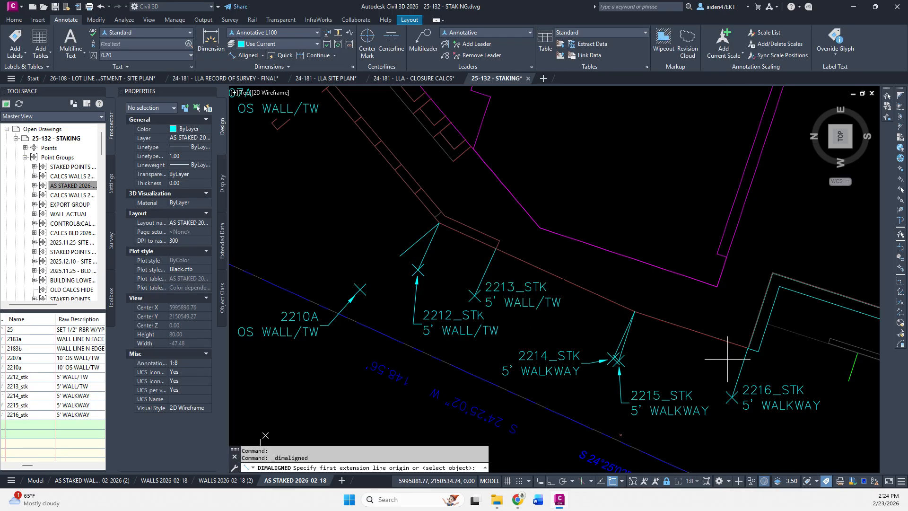
click(732, 396)
click(746, 350)
click(736, 359)
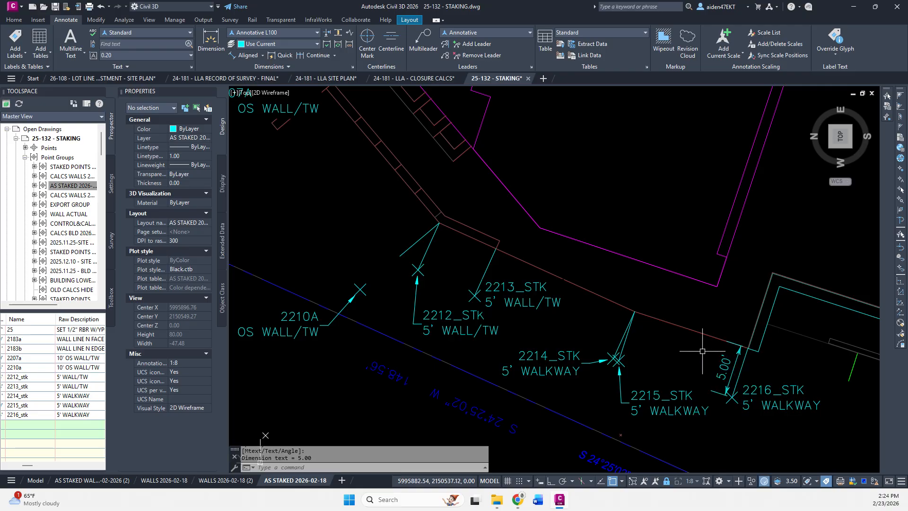
Add an aligned dimension from point 2215_STK to the walkway angle point, placed right of its offset line
key(Return)
click(617, 360)
click(635, 312)
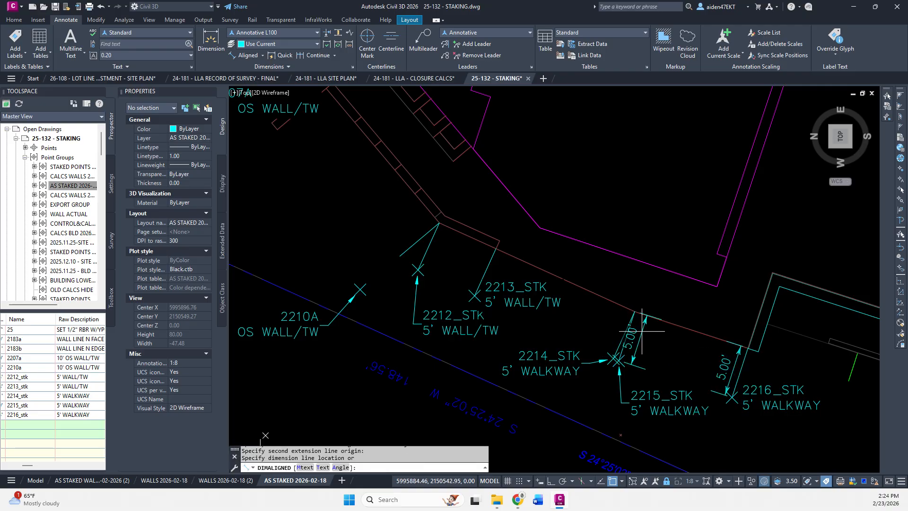
click(649, 335)
key(Return)
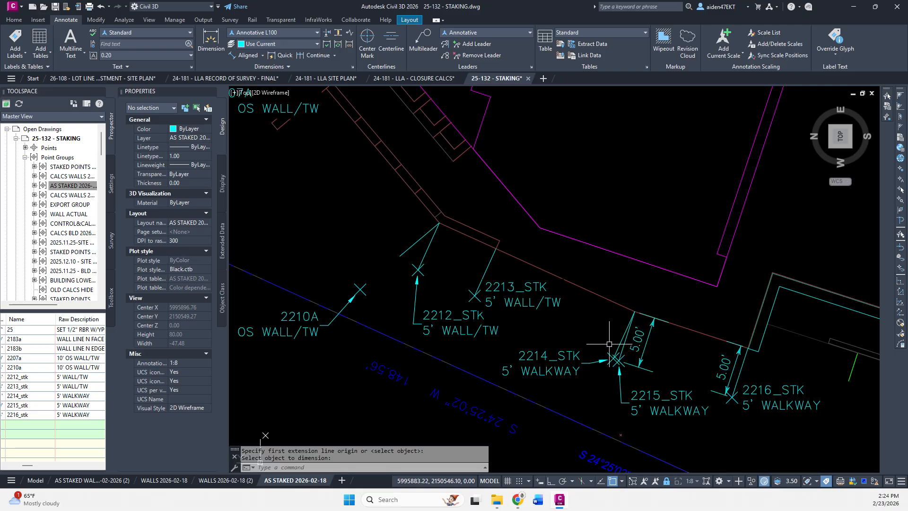
click(615, 360)
click(632, 311)
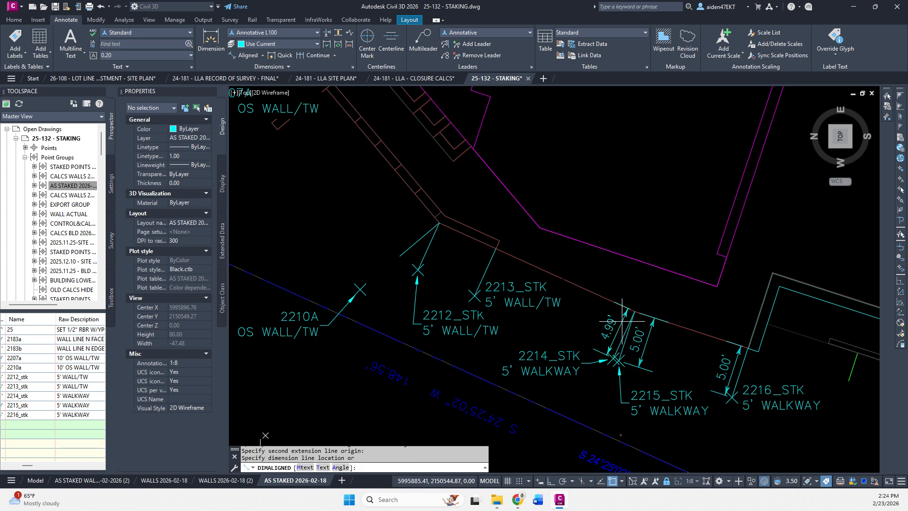
Add an aligned dimension along the offset line from point 2214_STK to the walkway angle point, placed left of the line
scroll(621, 321, up, 7)
right_click(597, 202)
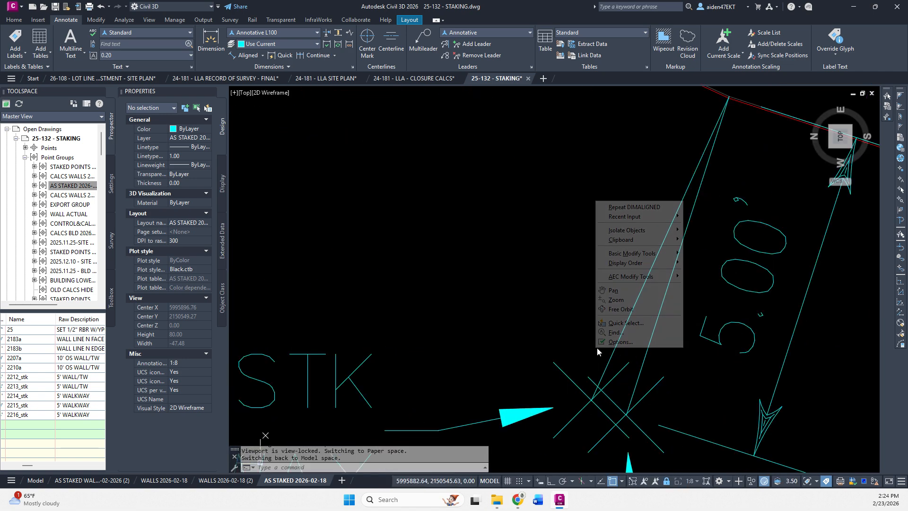
click(625, 207)
click(592, 399)
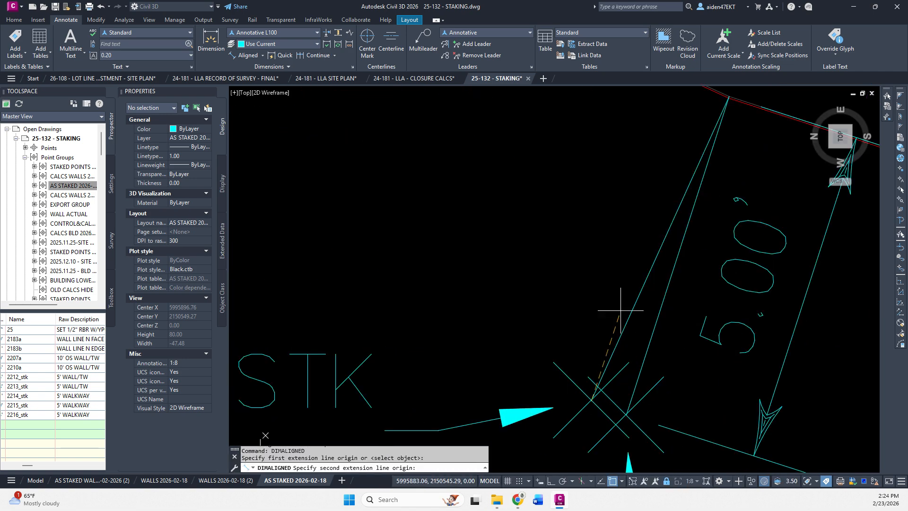
click(690, 176)
click(643, 187)
Add an aligned dimension along the offset line from point 2213_STK to the wall, placed left of the line
scroll(643, 190, down, 2)
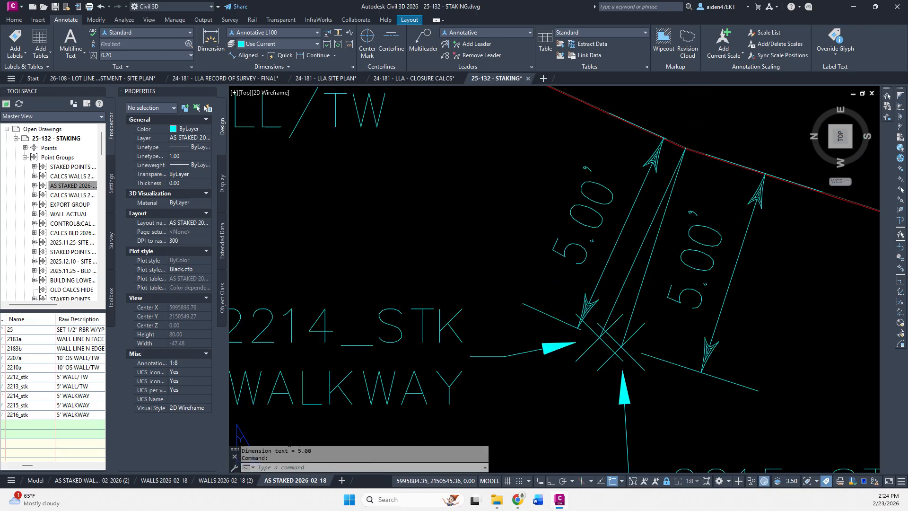
scroll(553, 272, down, 3)
mouse_move(544, 238)
middle_down()
mouse_move(591, 251)
mouse_move(662, 316)
middle_up()
right_click(662, 328)
click(698, 333)
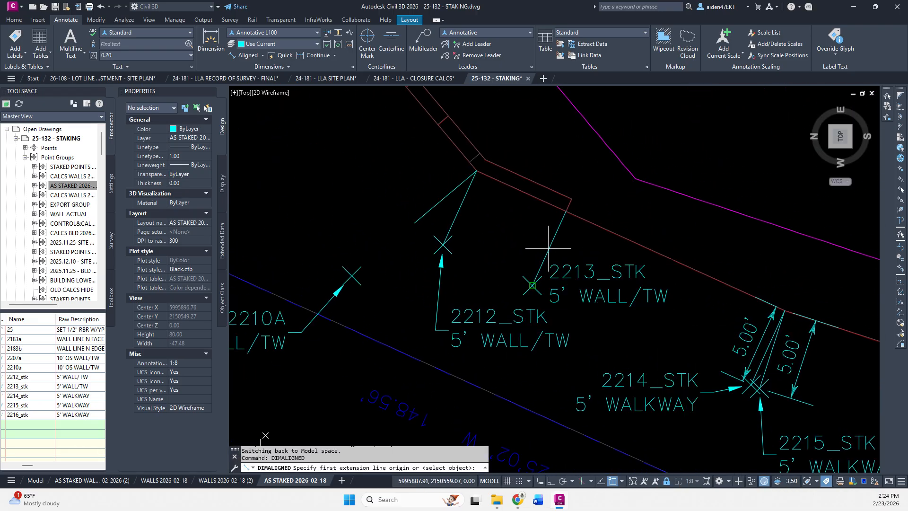
click(544, 254)
click(560, 236)
click(537, 234)
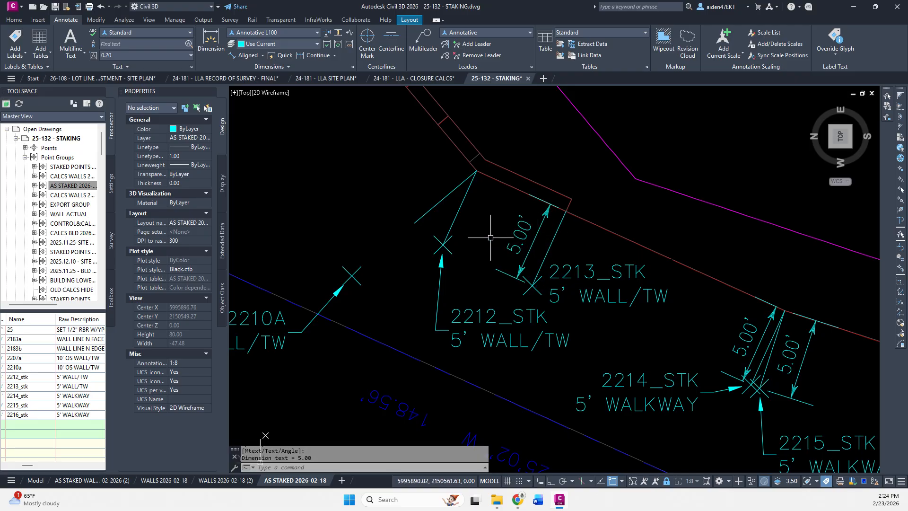
middle_drag(469, 230, 528, 254)
key(Return)
click(501, 270)
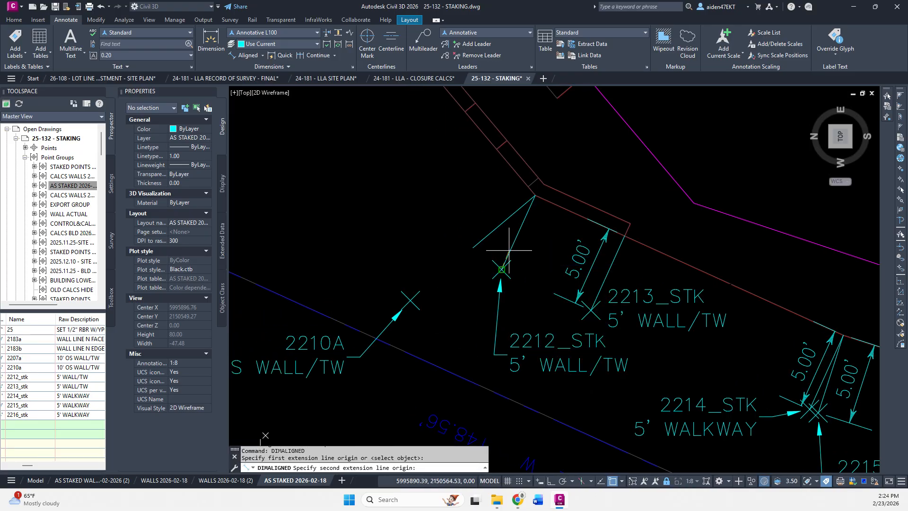
key(Escape)
Add an aligned dimension along the offset line from point 2212_STK to the wall corner, placed right of the line
right_click(533, 229)
click(548, 241)
click(512, 247)
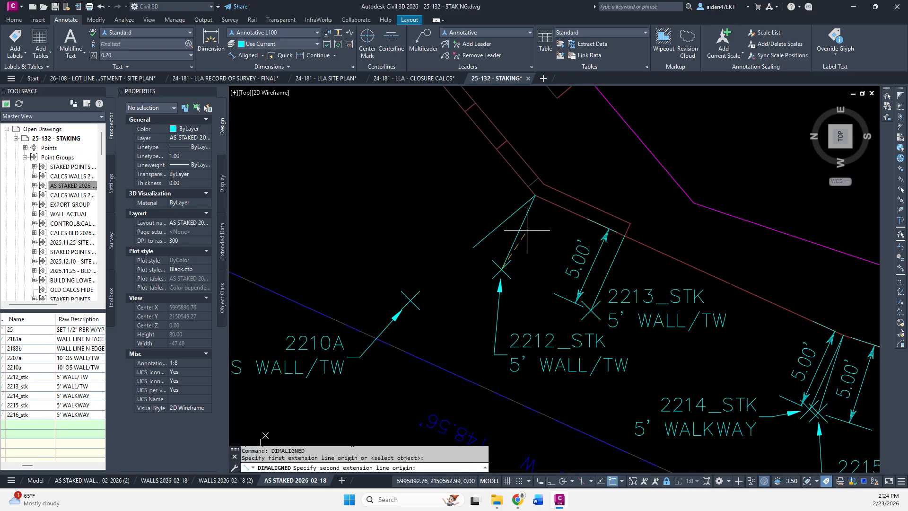
click(525, 226)
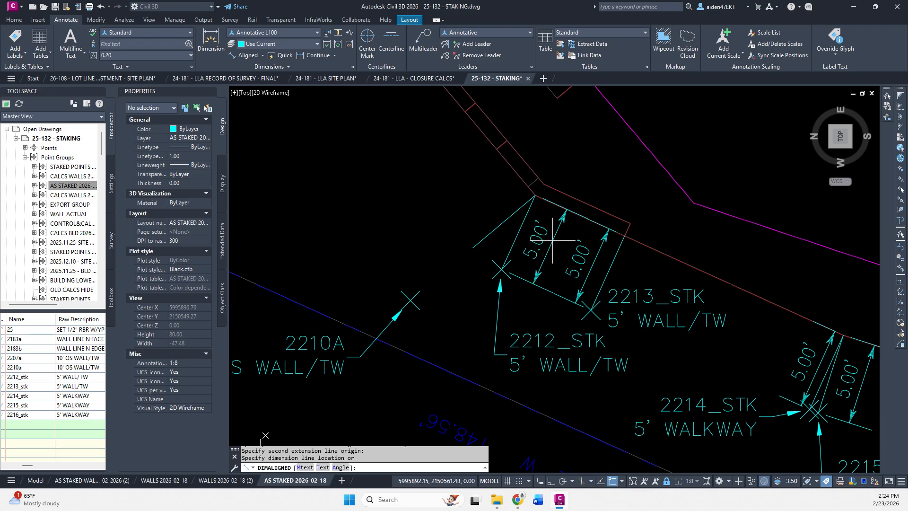
click(552, 240)
key(Escape)
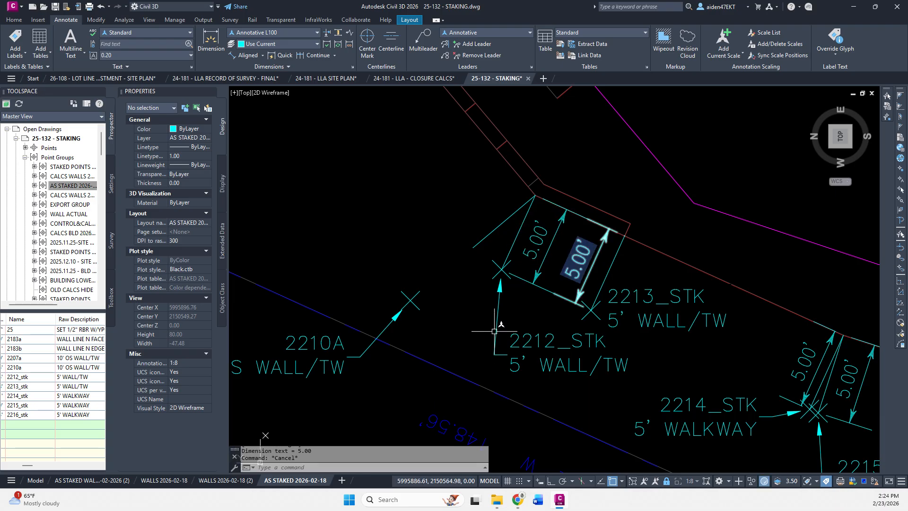
Lengthen the short offset line running from the wall corner toward point 2210A to a total length of 10
scroll(494, 331, down, 2)
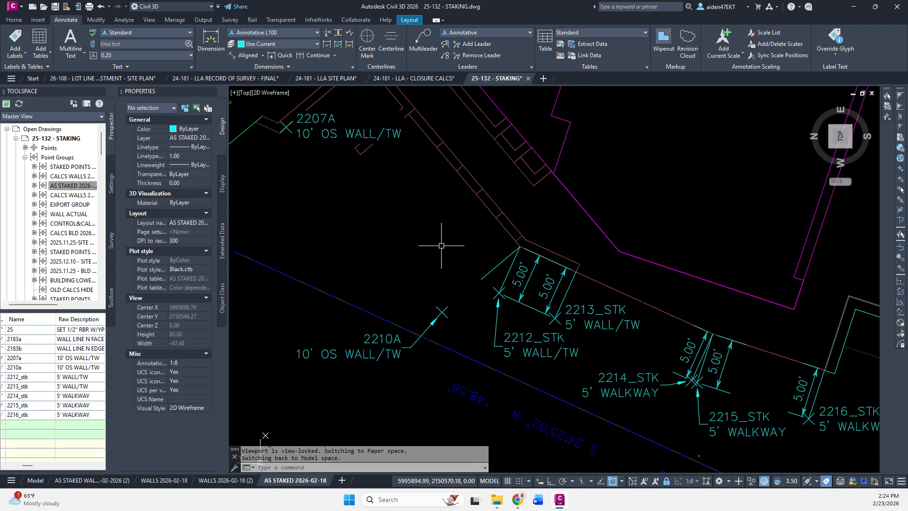
middle_drag(441, 246, 472, 284)
key(Escape)
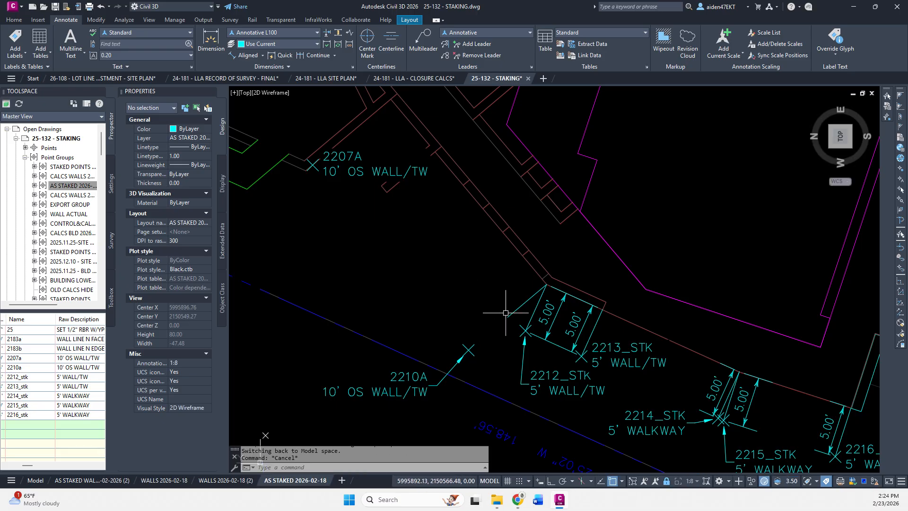
click(512, 314)
key(Escape)
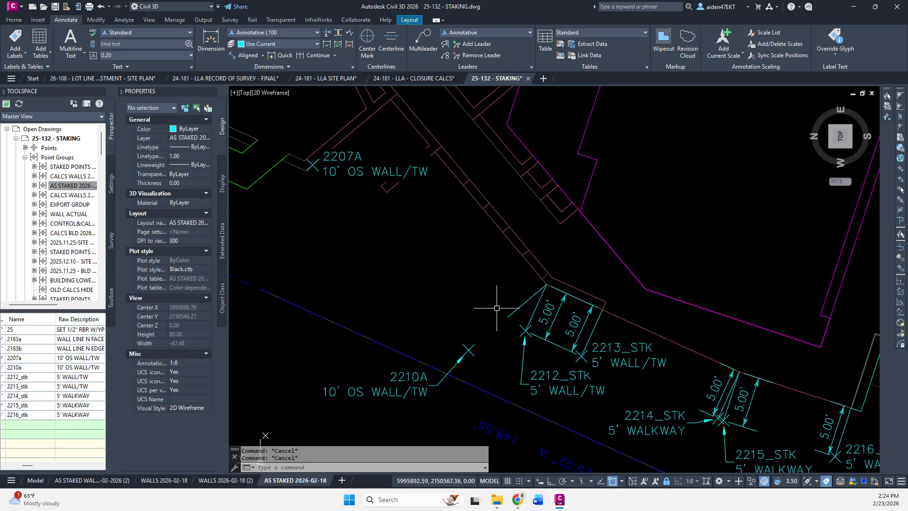
text(len)
key(Return)
key(Return)
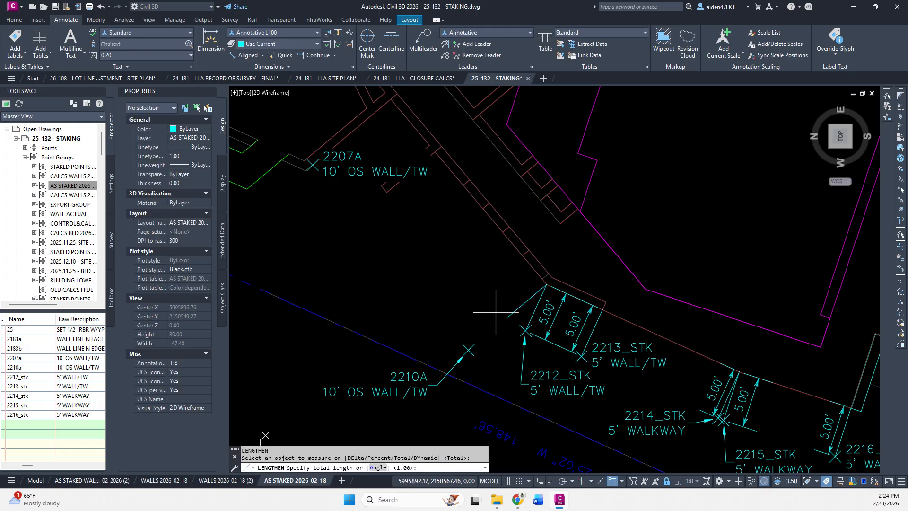
text(10.)
key(Return)
click(513, 314)
key(Return)
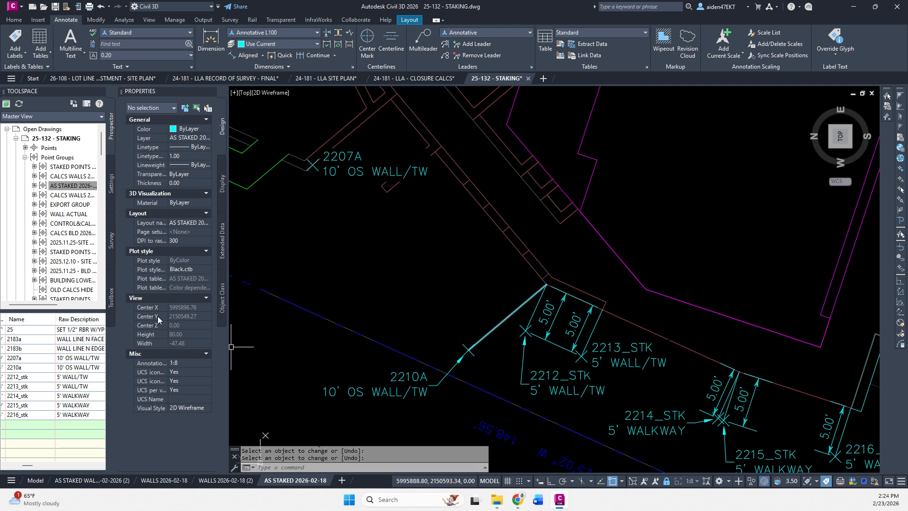
Add an aligned dimension along the offset line from point 2210A to the wall corner, placed above the line
click(247, 54)
click(475, 340)
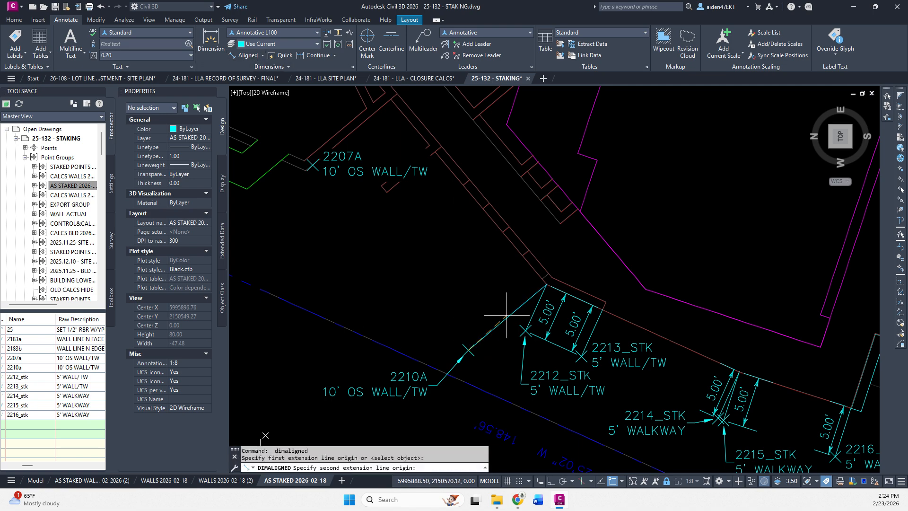
click(544, 285)
click(506, 306)
Copy point 2210A's offset line by its wall-corner end so it spans from the upper wall junction to point 2207A
mouse_move(386, 228)
middle_down()
mouse_move(501, 321)
mouse_move(509, 348)
middle_up()
text(co)
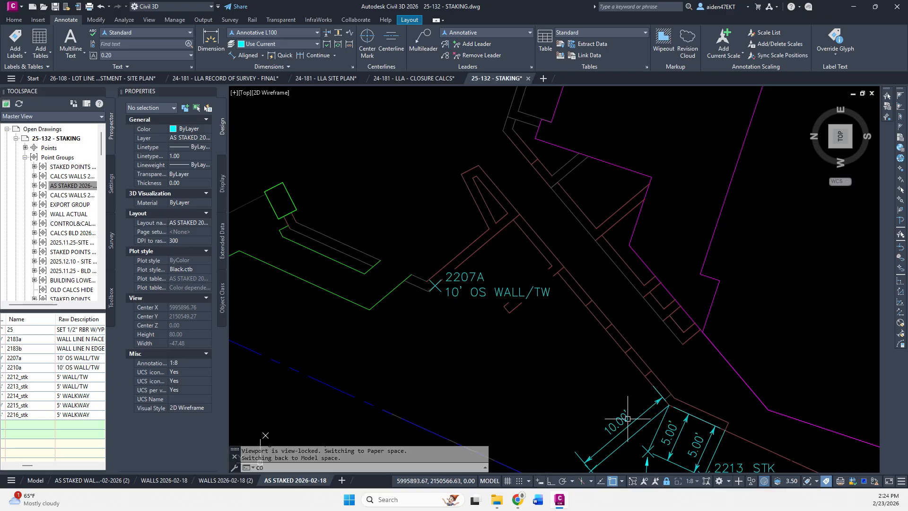
key(space)
click(637, 433)
key(space)
click(637, 433)
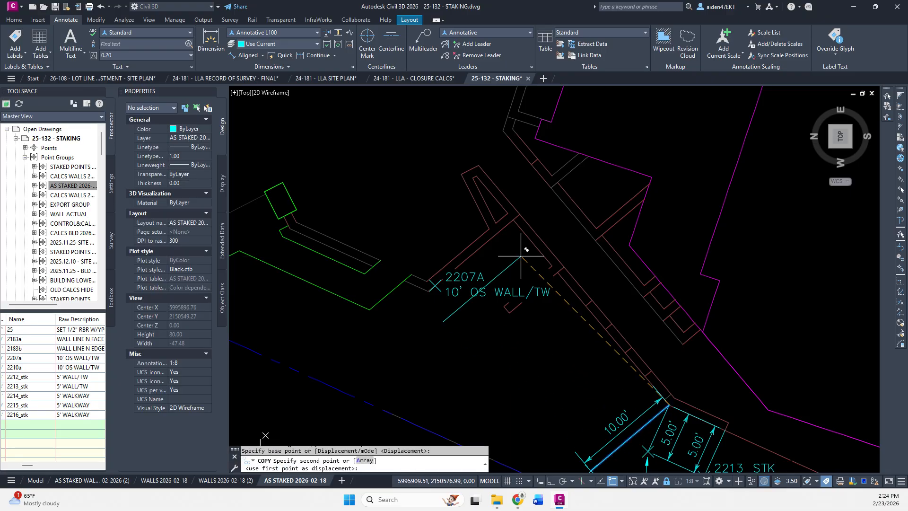
click(510, 226)
key(Escape)
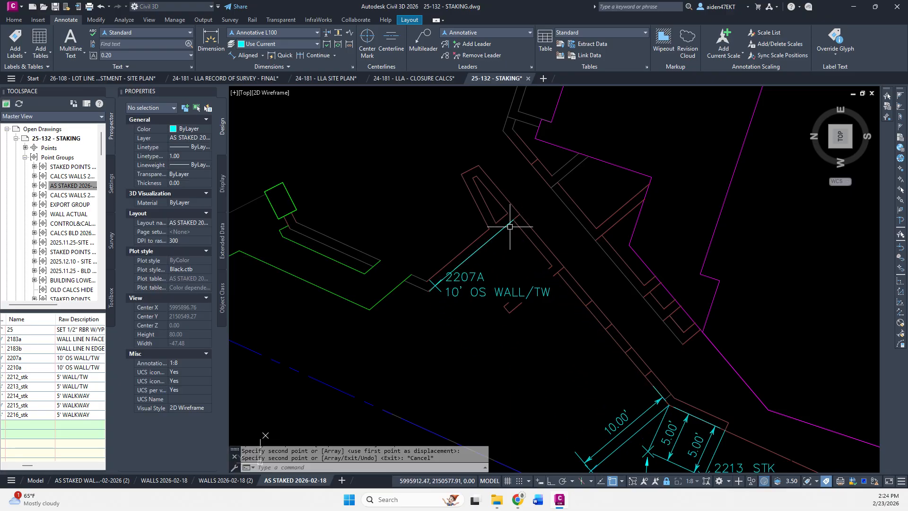
Rotate point 2207A's label to slope down away from the point, clear of the copied offset line
click(437, 283)
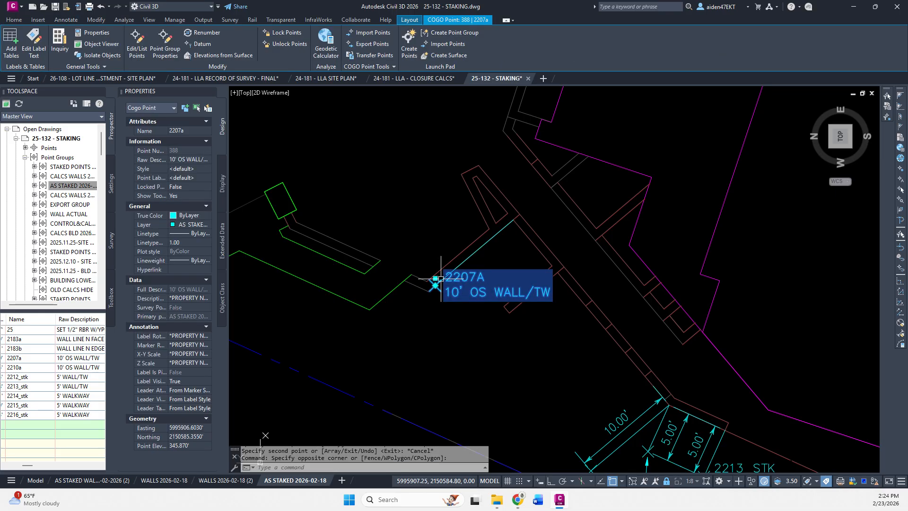
mouse_move(436, 279)
click(467, 308)
click(474, 331)
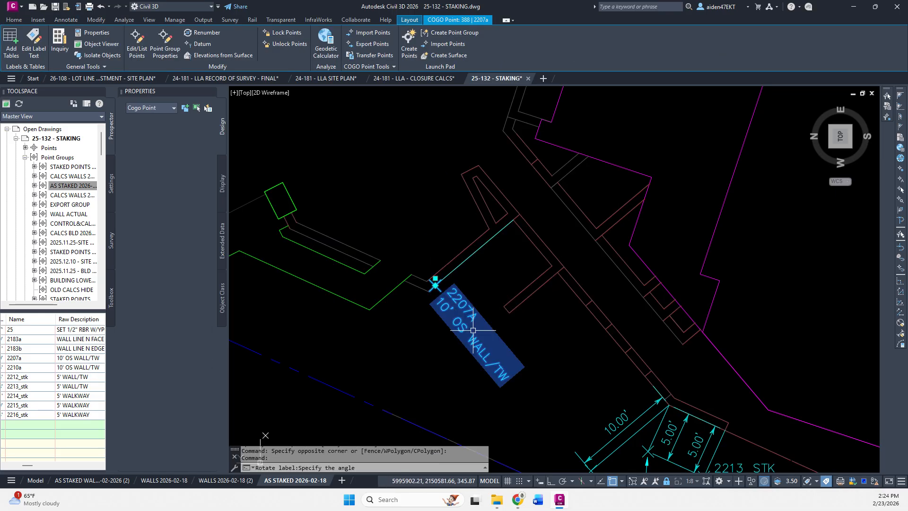
Add an aligned dimension along the offset line from point 2207A to the wall junction, with its dimension line on the offset line
click(66, 20)
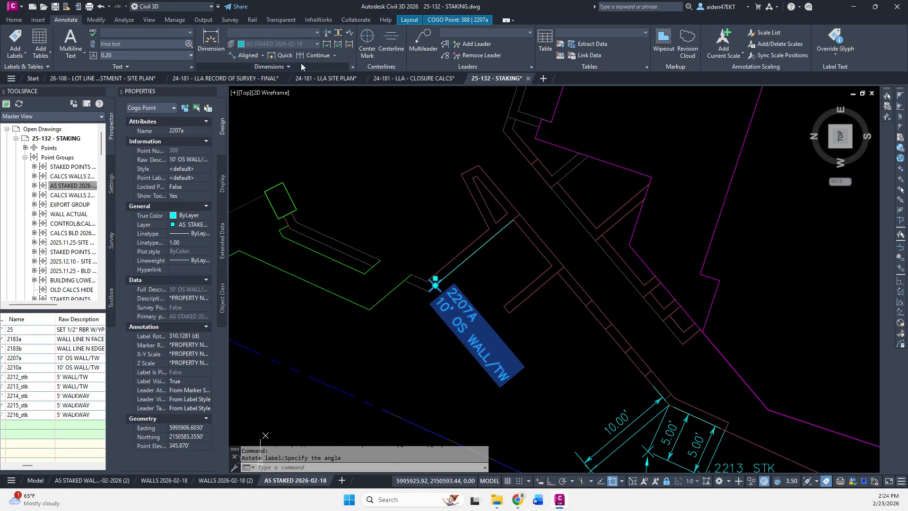
click(246, 54)
click(434, 285)
click(485, 242)
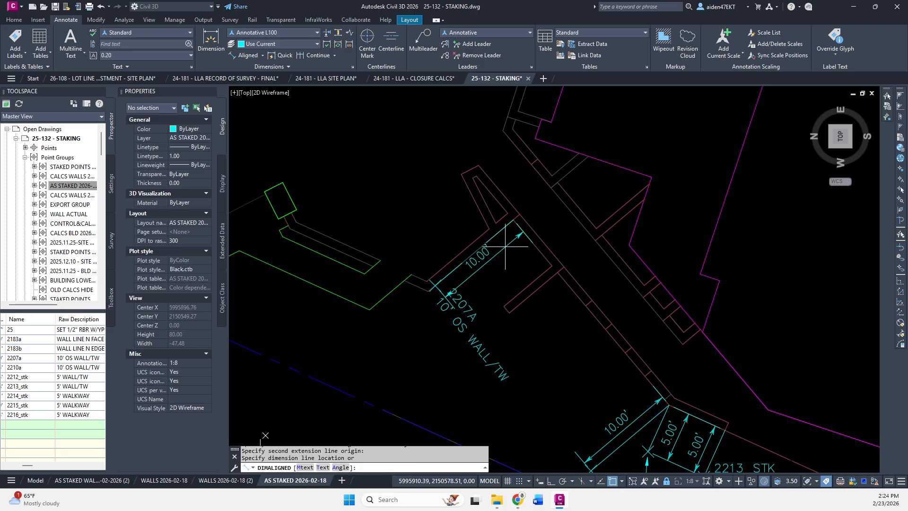
key(F3)
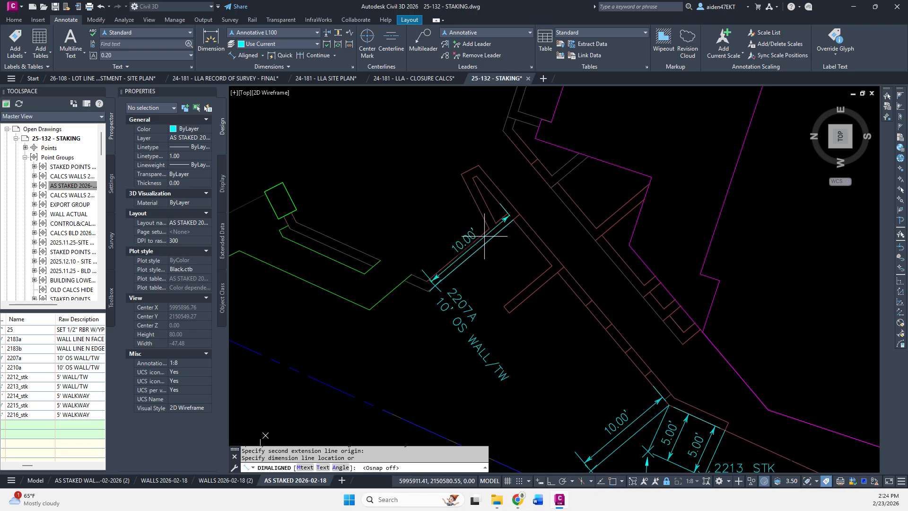
key(F3)
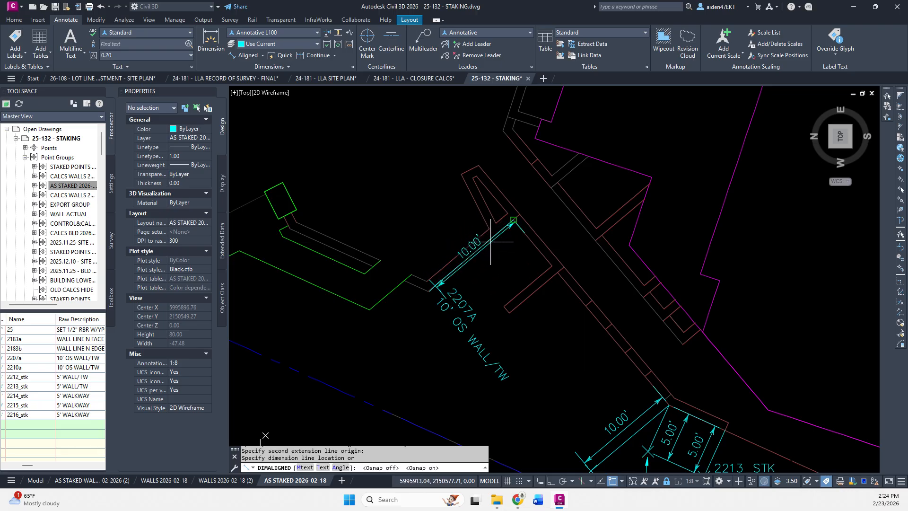
click(491, 241)
middle_drag(518, 254, 519, 271)
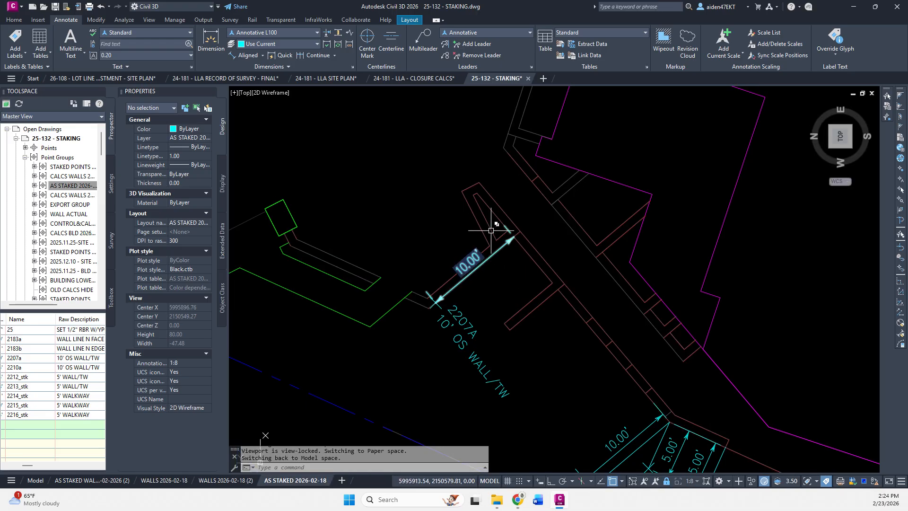
Add an aligned dimension from the wall end of 2207A's offset line to the inner wall corner, placed outside the wall
click(247, 54)
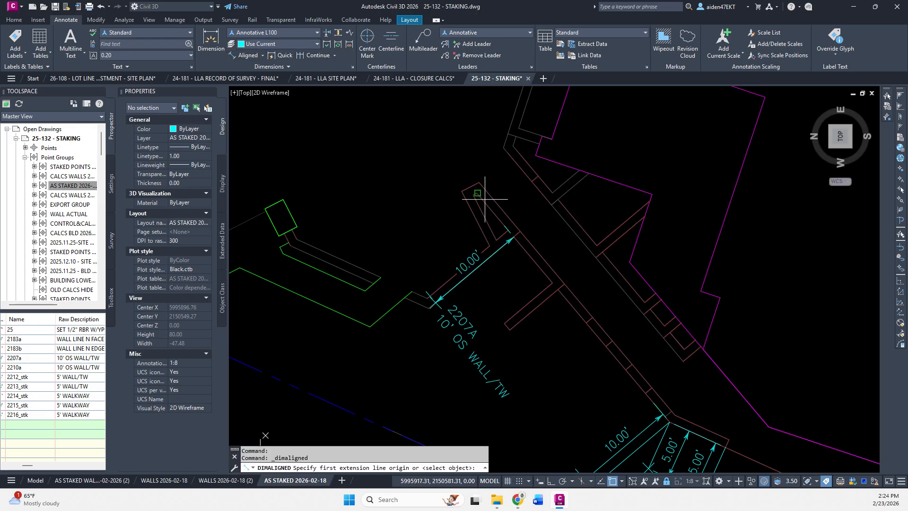
scroll(505, 220, up, 4)
click(537, 275)
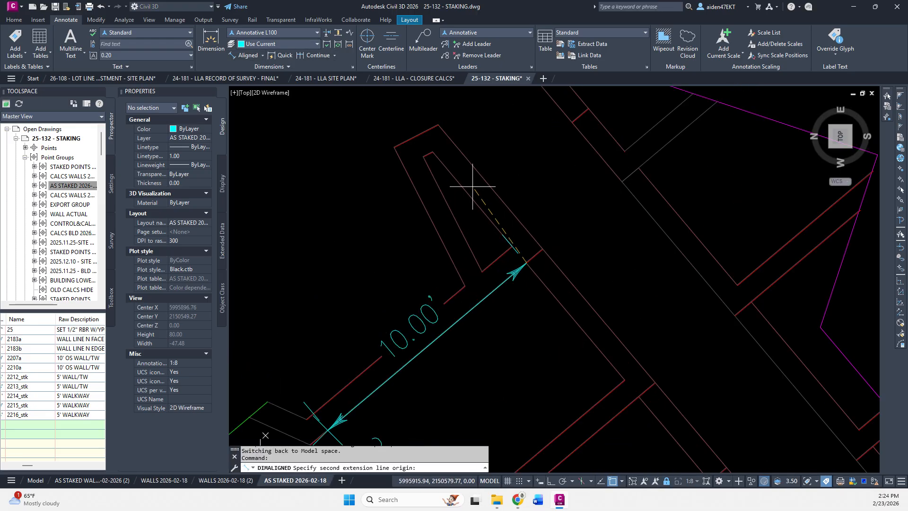
click(450, 165)
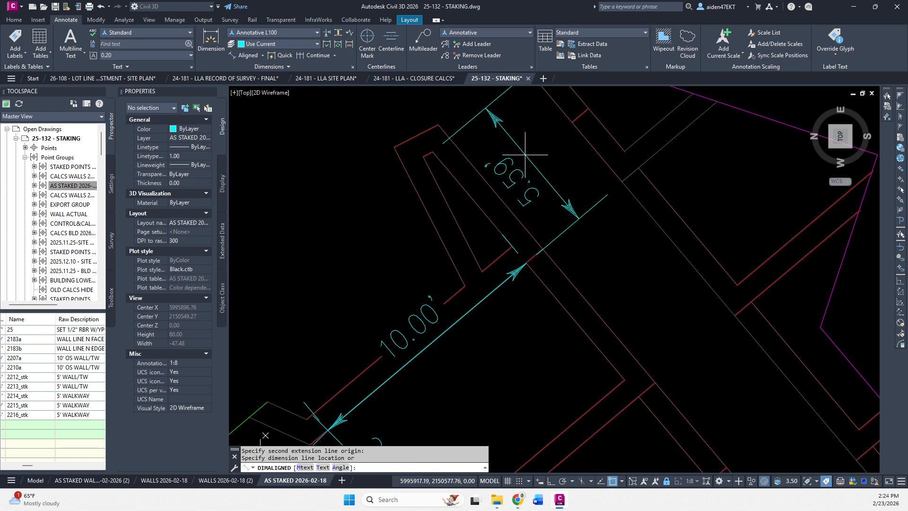
click(530, 158)
key(Escape)
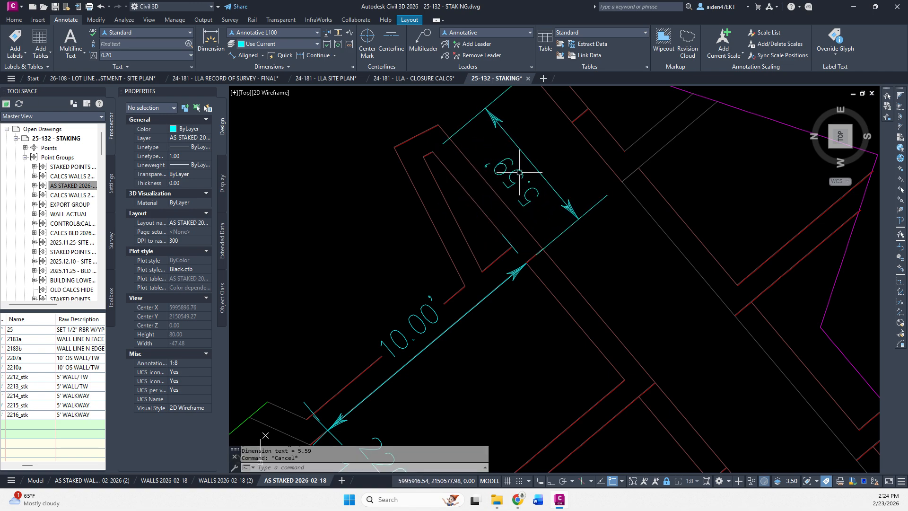
Set the text view direction of the new inner wall corner dimension to Right-to-Left
click(520, 174)
scroll(171, 380, down, 5)
click(184, 392)
click(185, 393)
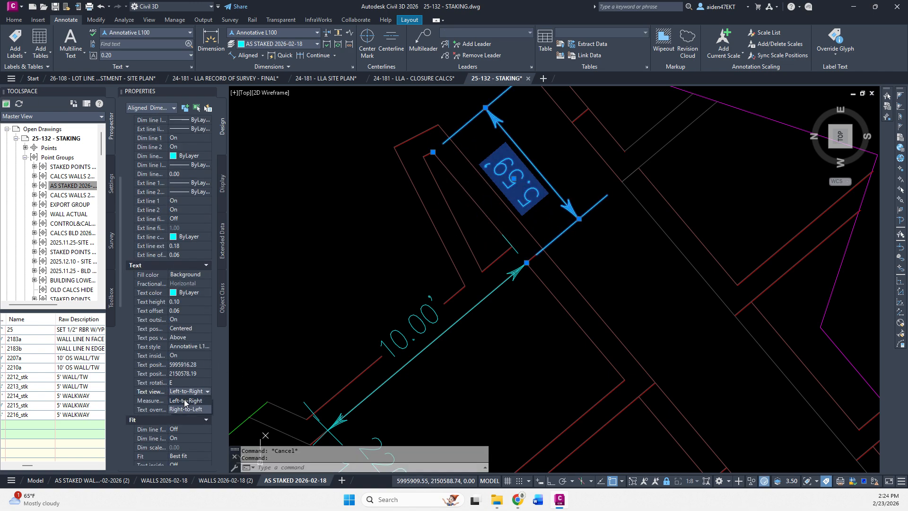
click(186, 410)
key(Escape)
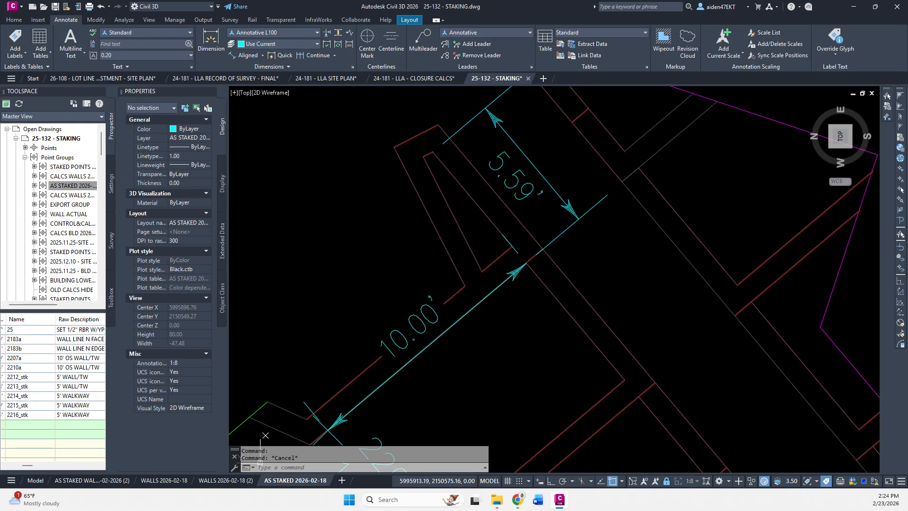
Return to paper space and change the title block date to 02/18/2026
scroll(554, 284, down, 4)
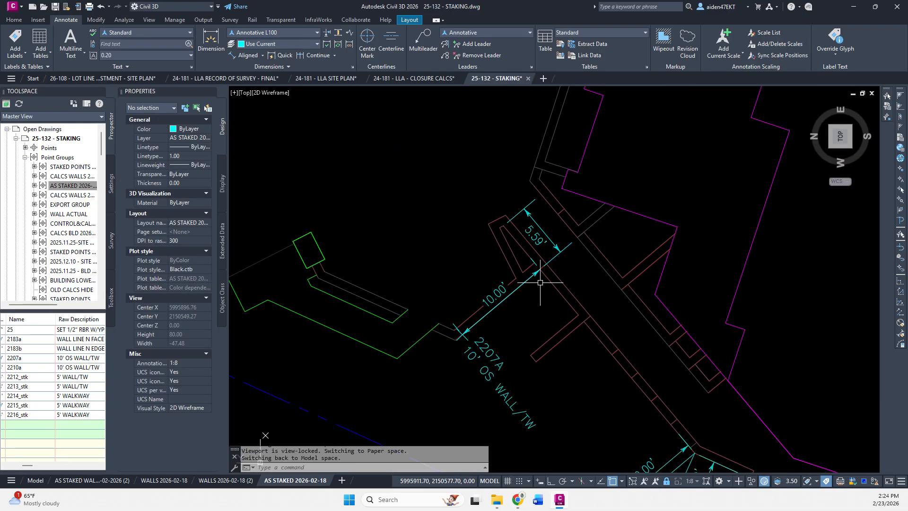
middle_drag(582, 302, 515, 204)
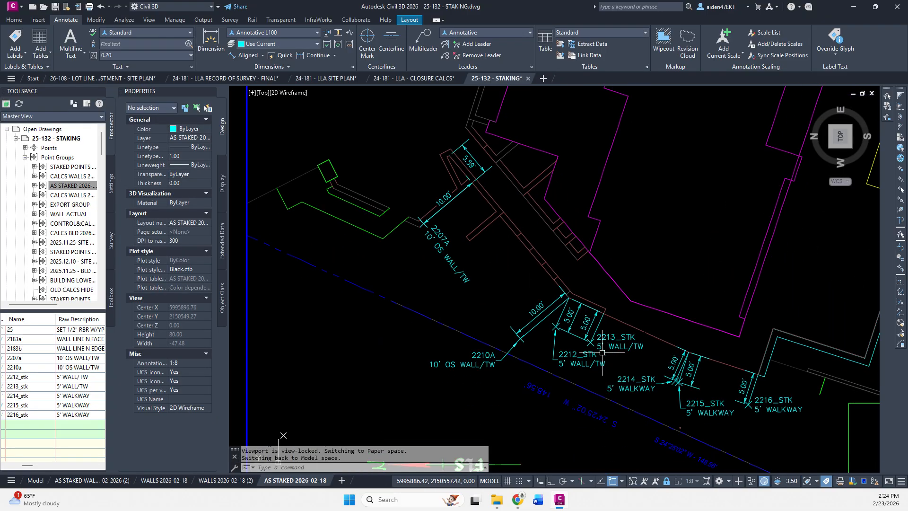
middle_drag(555, 391, 458, 276)
scroll(461, 275, down, 2)
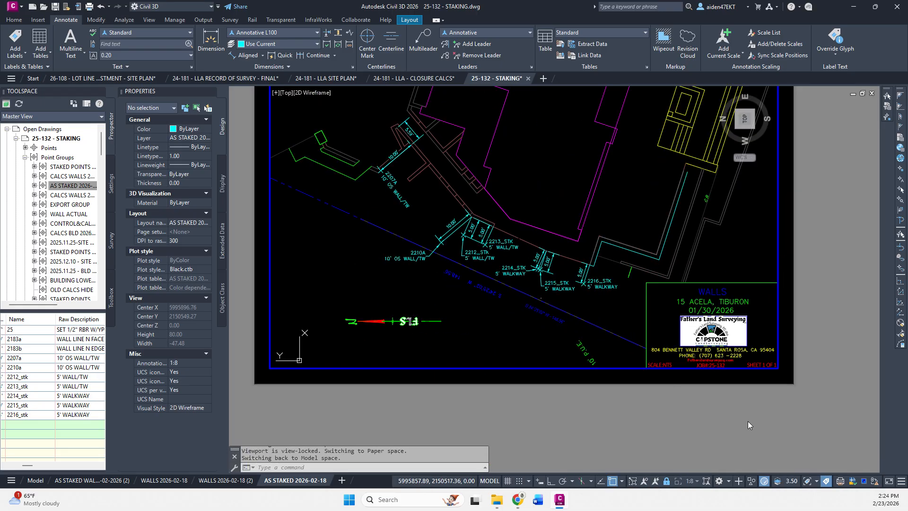
double_click(748, 421)
scroll(716, 308, up, 4)
double_click(708, 308)
click(707, 307)
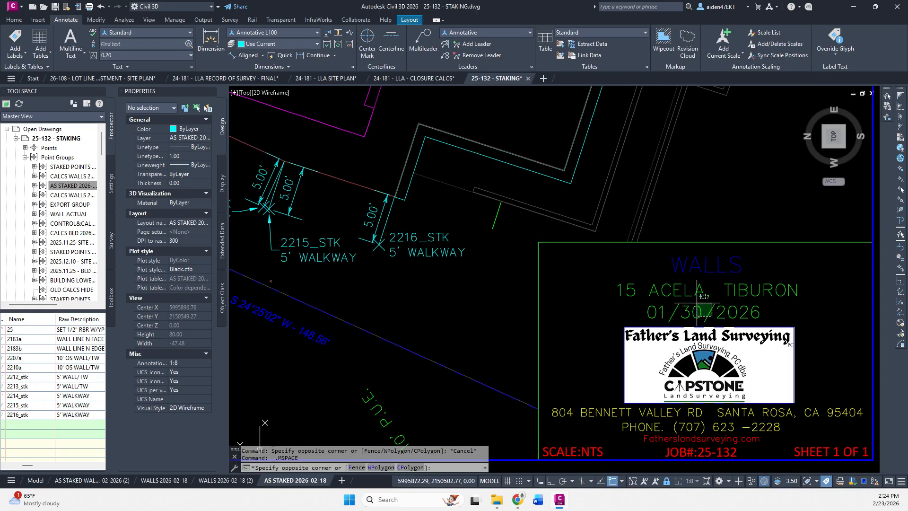
key(Escape)
key(Escape)
scroll(617, 366, down, 4)
double_click(814, 370)
key(Escape)
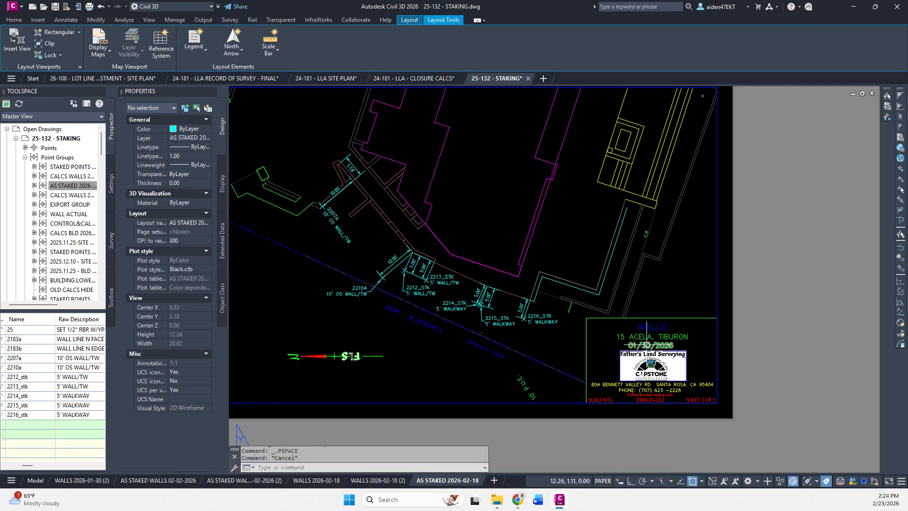
double_click(648, 346)
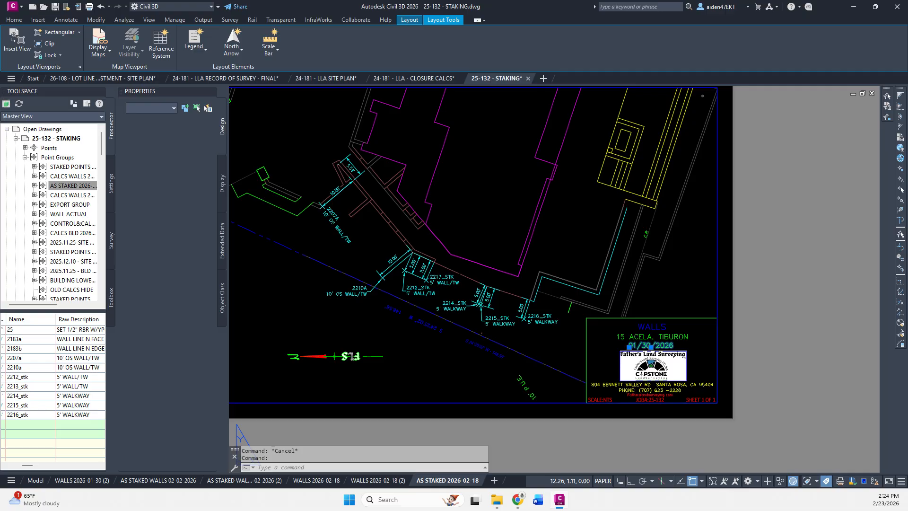
text(02/18/2026)
click(722, 350)
Change the title block heading to AS STAKED WALLS and save the drawing
click(658, 328)
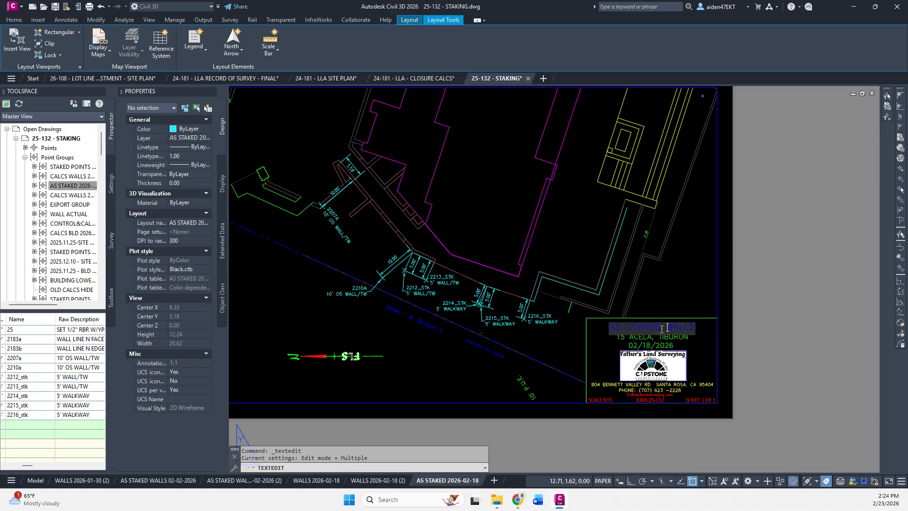
click(837, 316)
key(ctrl+s)
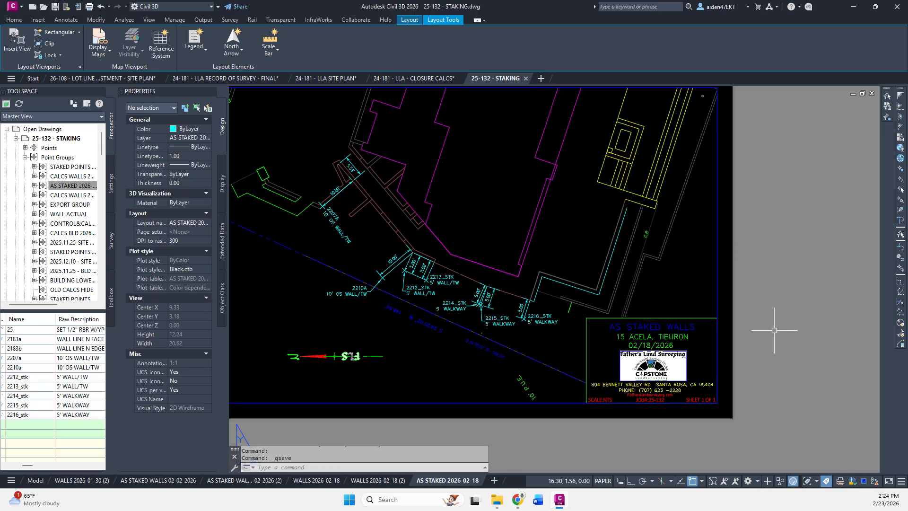
Change the title block sheet number to SHEET 1 OF 2 and save the drawing
middle_drag(495, 334, 621, 370)
middle_drag(766, 434, 712, 369)
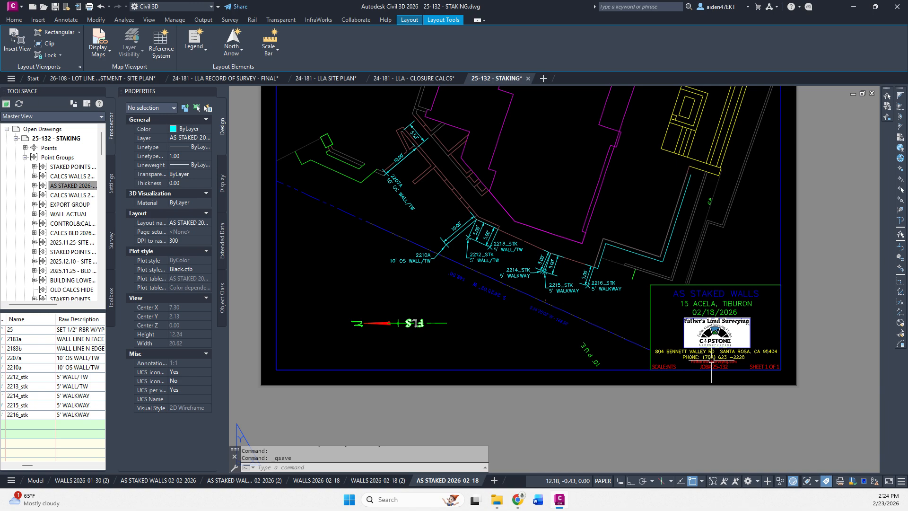
scroll(772, 356, up, 5)
double_click(783, 379)
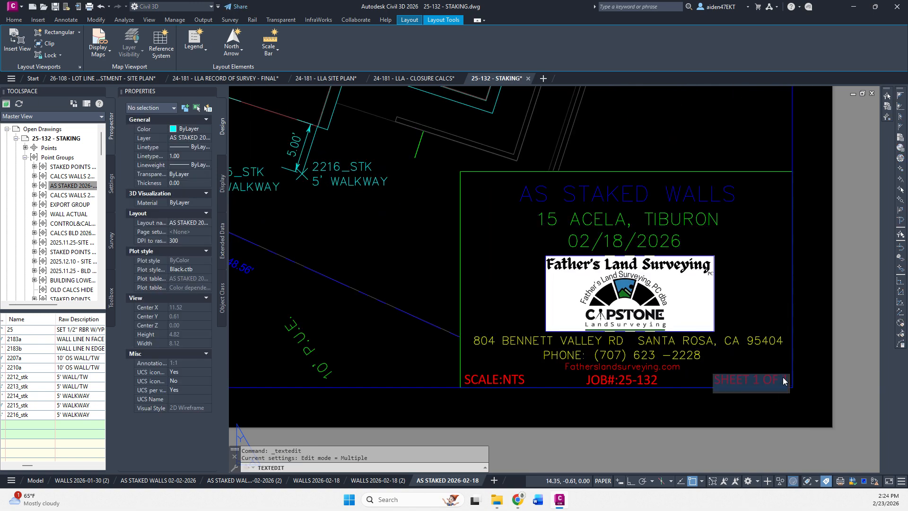
text(2)
key(Return)
key(Escape)
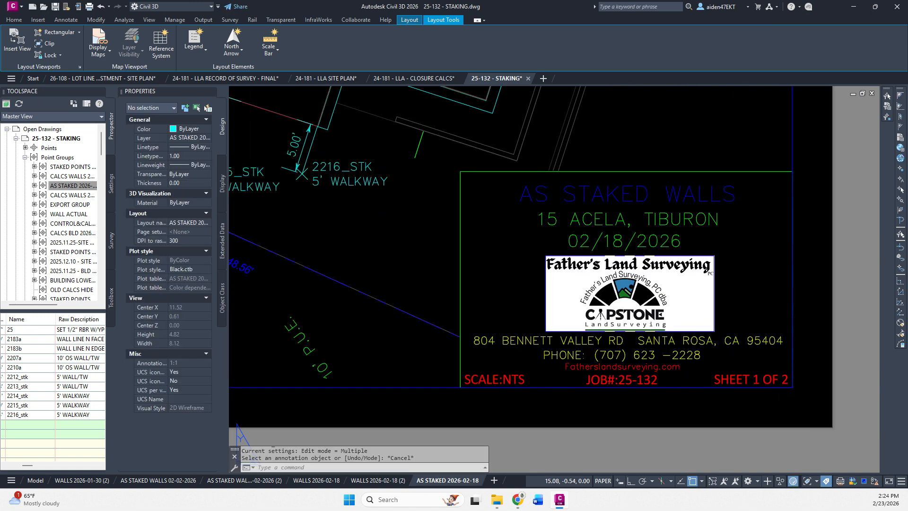
scroll(766, 364, down, 5)
scroll(682, 333, up, 4)
scroll(613, 303, down, 1)
key(ctrl+s)
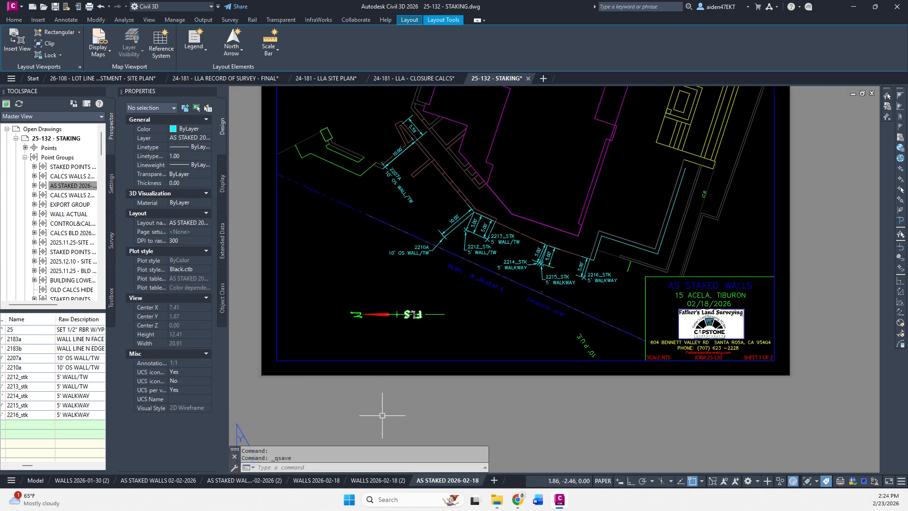
Create a copy of the AS STAKED 2026-02-18 layout and open the copied layout
right_click(454, 482)
click(492, 286)
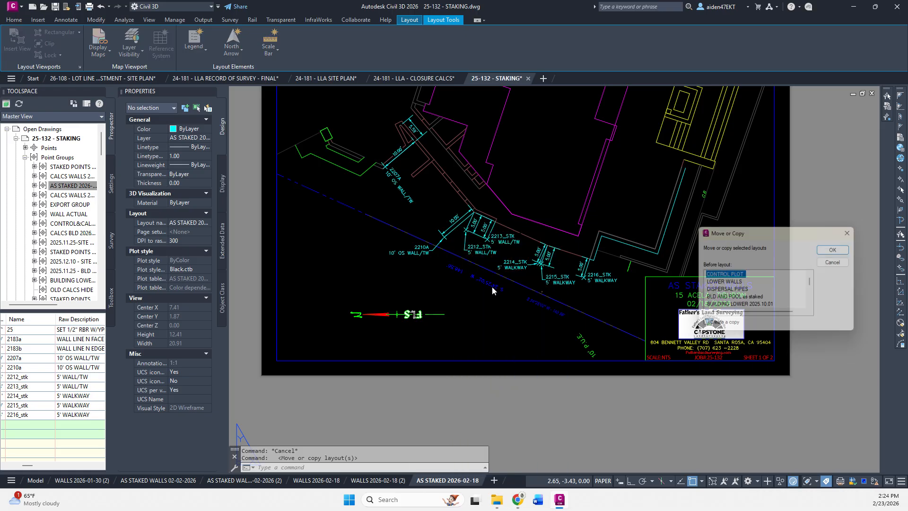
scroll(712, 303, down, 5)
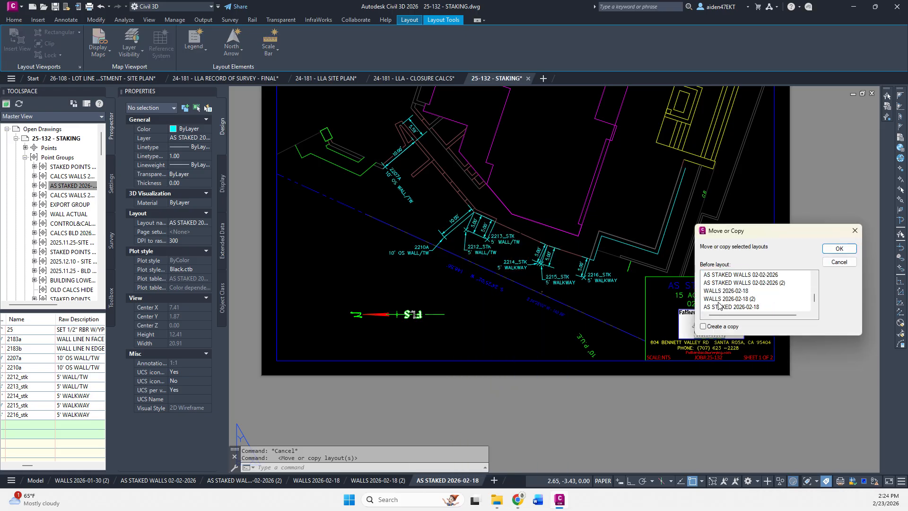
click(709, 325)
click(838, 248)
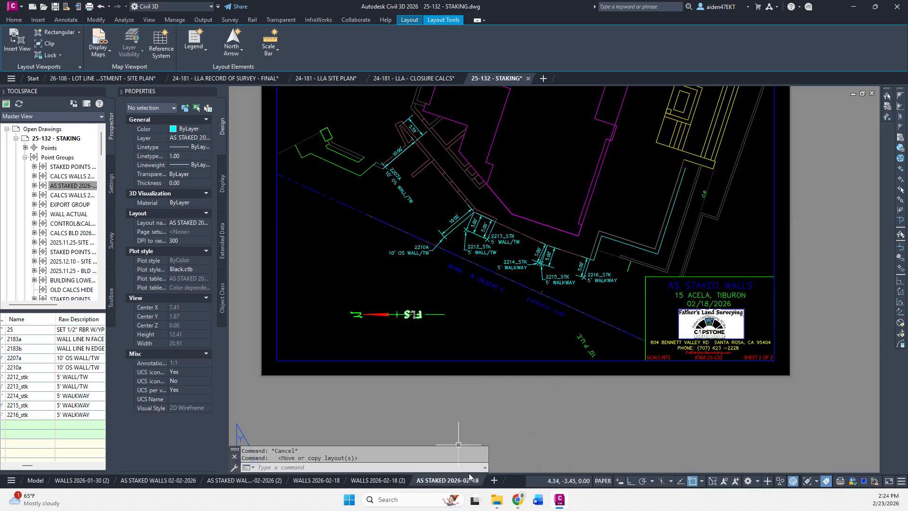
click(12, 480)
click(32, 464)
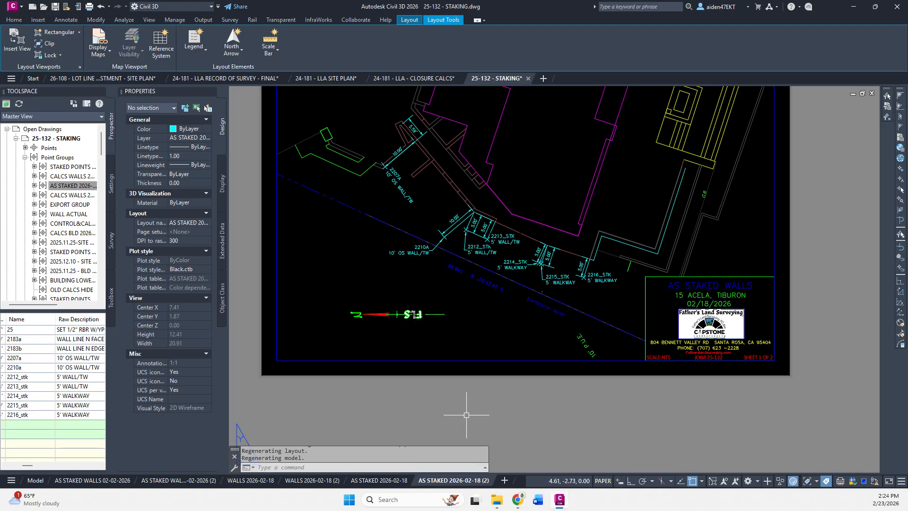
Unlock the copied layout's viewport and shift its view to frame points 2183A and 2183B
double_click(537, 317)
click(532, 324)
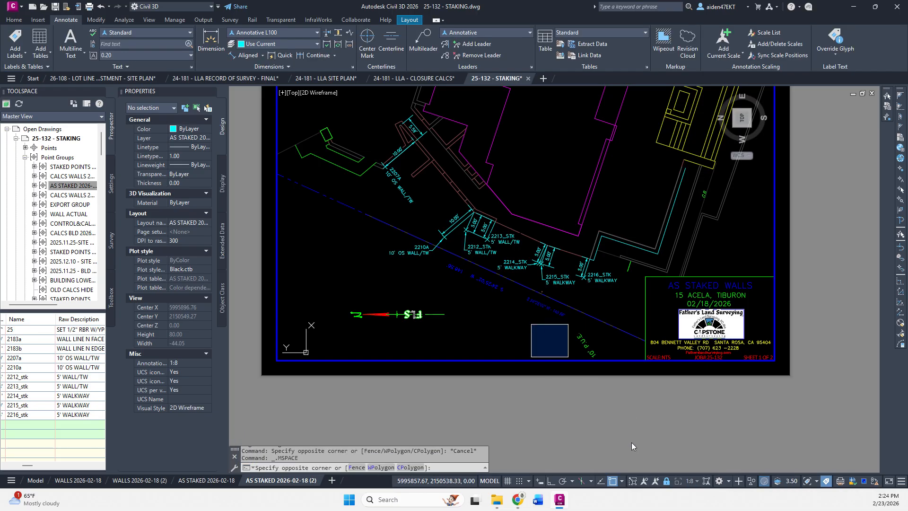
click(670, 484)
middle_drag(540, 277, 662, 443)
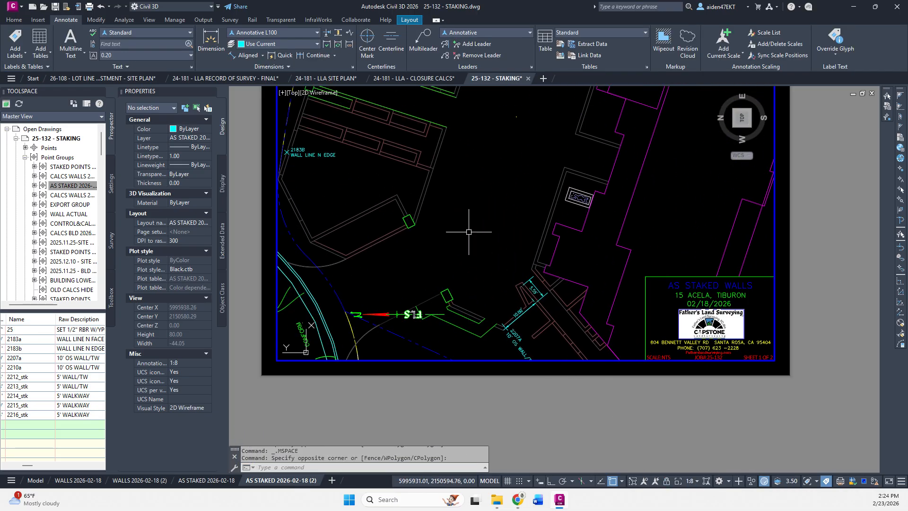
middle_drag(495, 254, 695, 400)
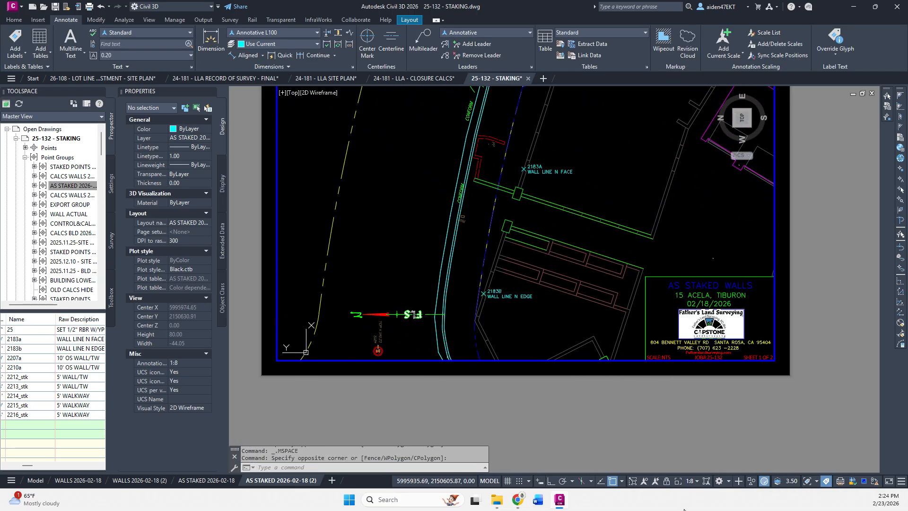
Lock the copied layout's viewport and return to paper space
click(666, 487)
double_click(644, 413)
key(Escape)
key(Escape)
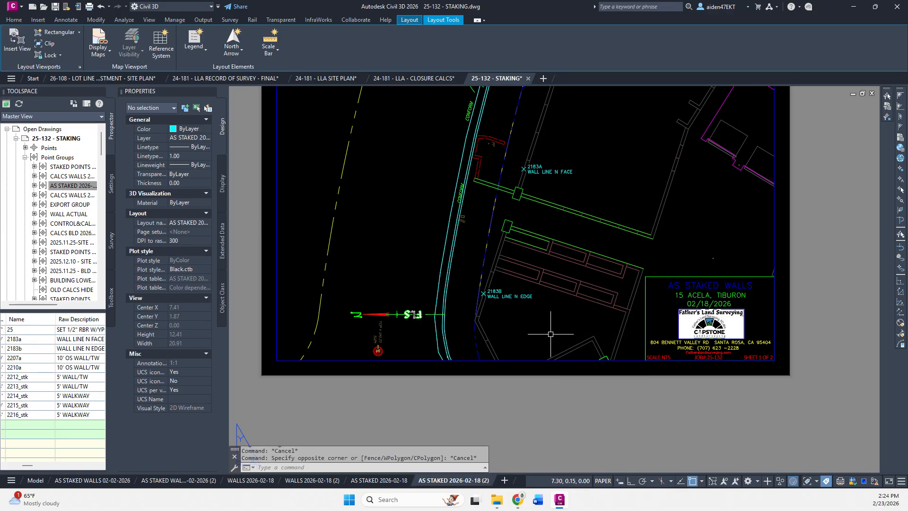
Add an aligned dimension inside the viewport from point 2183A to the nearest corner of the upper wall's column
middle_drag(531, 221, 539, 289)
scroll(539, 288, up, 3)
scroll(533, 251, down, 3)
scroll(516, 319, up, 2)
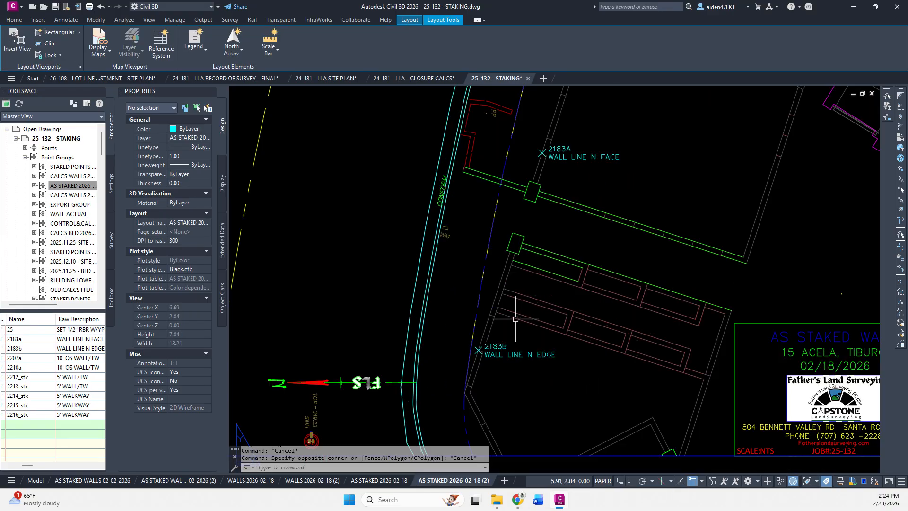
middle_drag(569, 184, 567, 255)
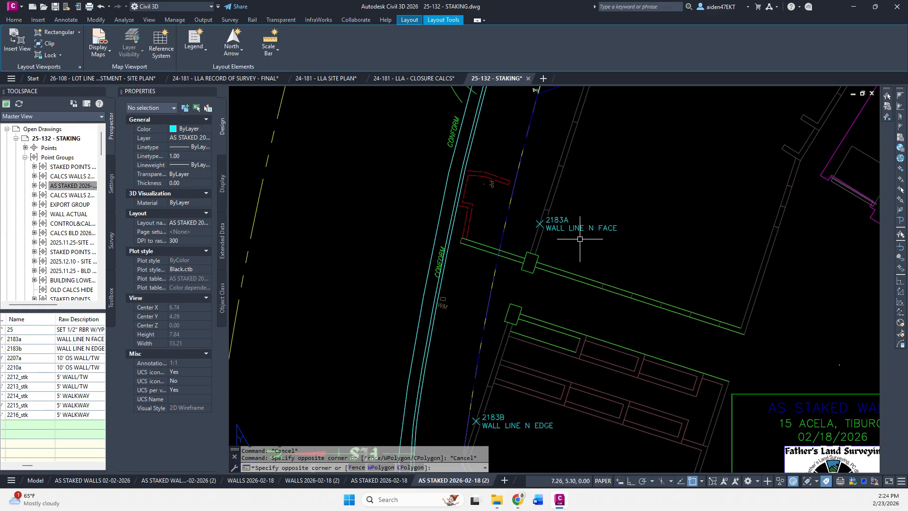
double_click(580, 240)
click(244, 56)
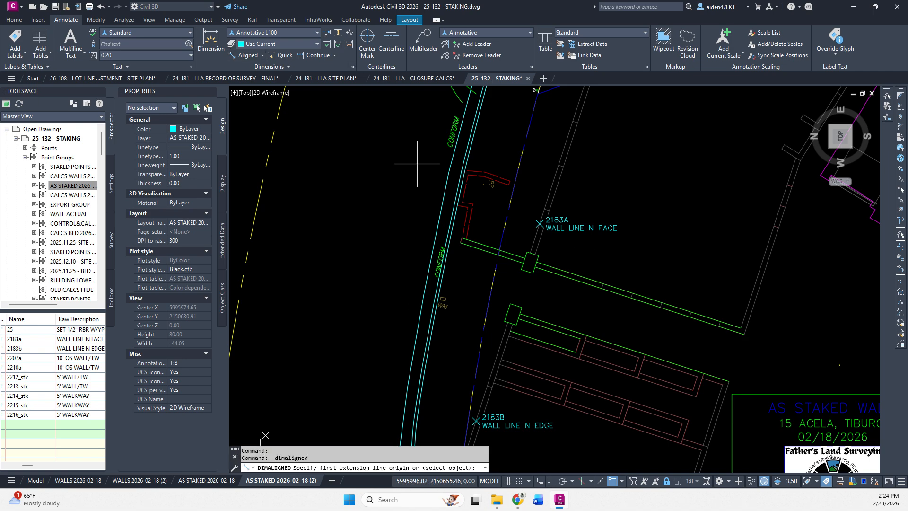
click(540, 224)
scroll(528, 258, up, 2)
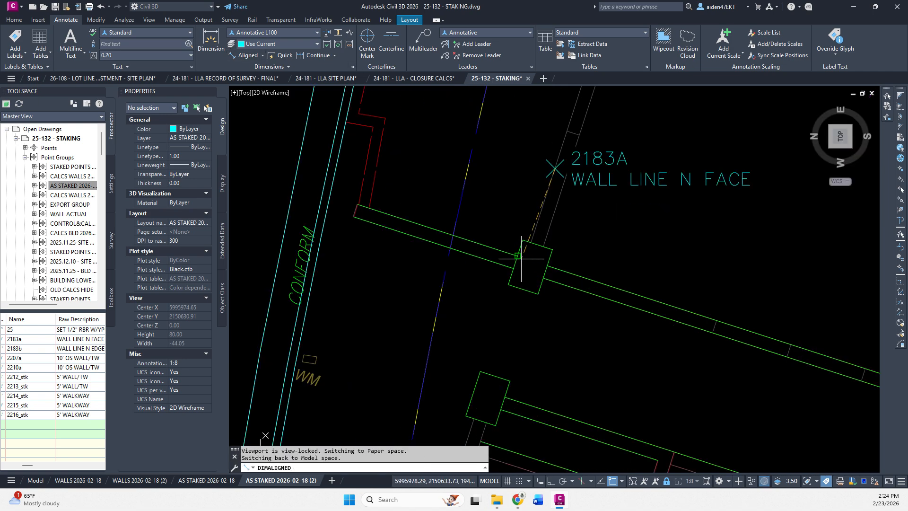
click(532, 243)
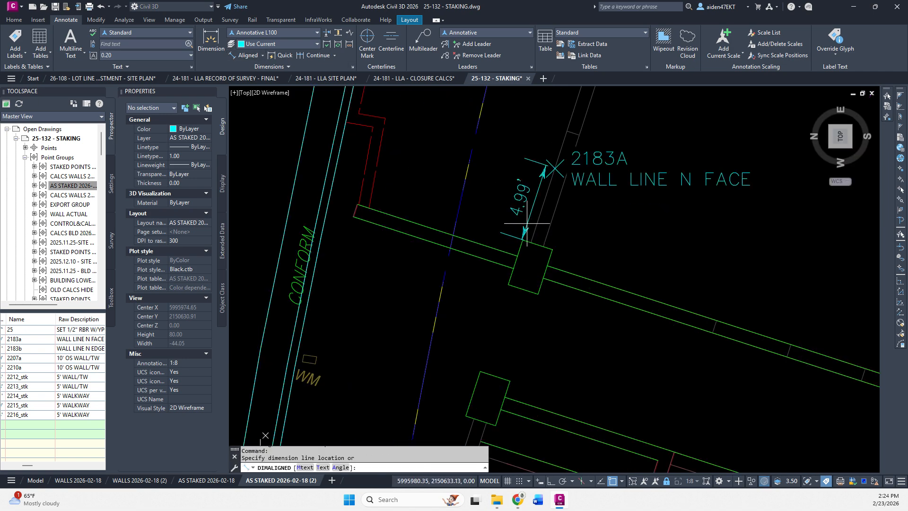
click(519, 208)
Add an aligned dimension from point 2183B to the nearest corner of the lower wall's column
scroll(512, 347, down, 1)
middle_drag(512, 346, 538, 163)
scroll(537, 163, up, 1)
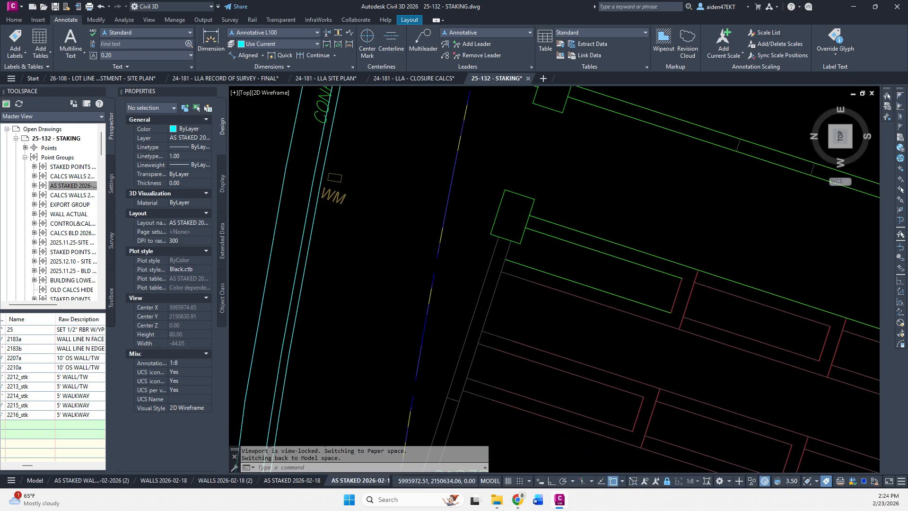
scroll(501, 232, down, 2)
scroll(476, 311, up, 2)
key(space)
scroll(473, 288, down, 2)
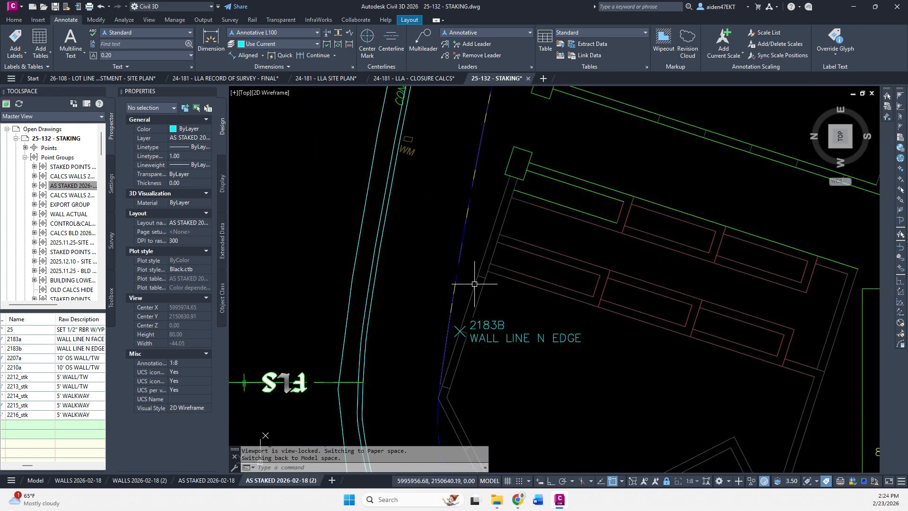
right_click(469, 282)
click(489, 289)
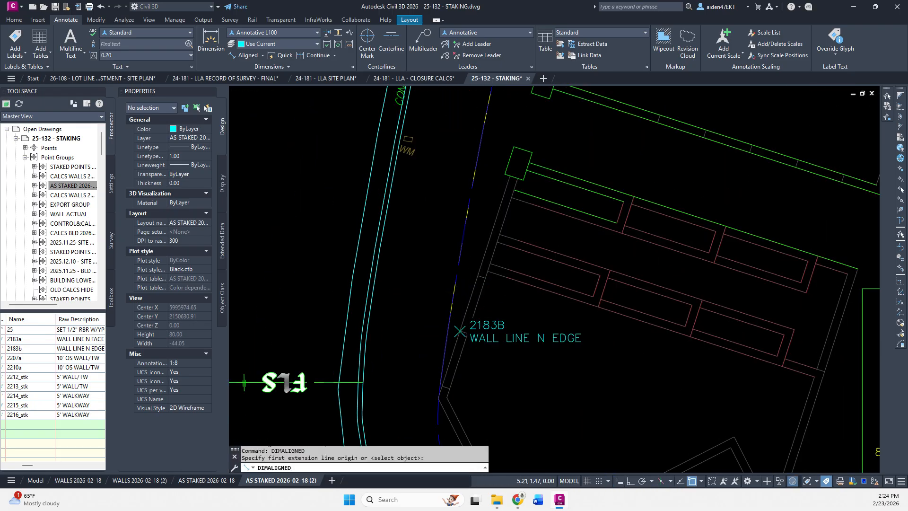
scroll(468, 320, up, 5)
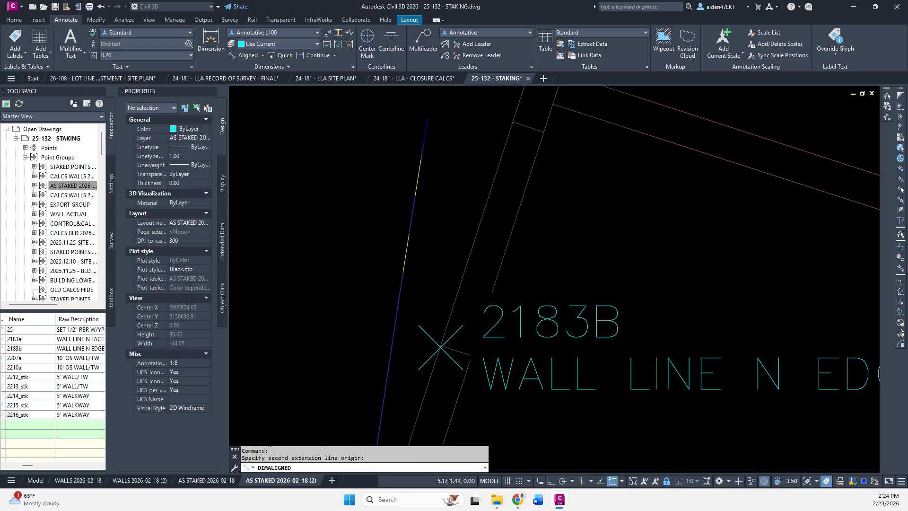
scroll(443, 350, down, 4)
click(495, 191)
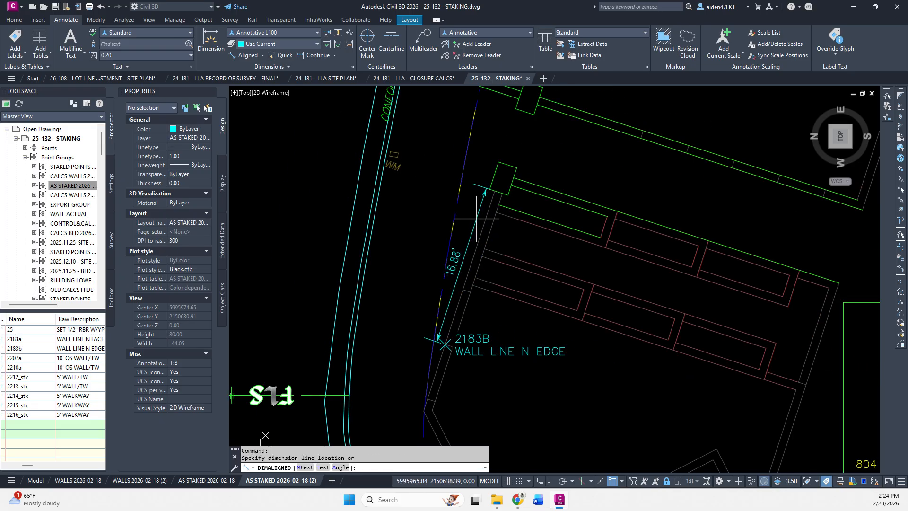
click(445, 345)
click(470, 231)
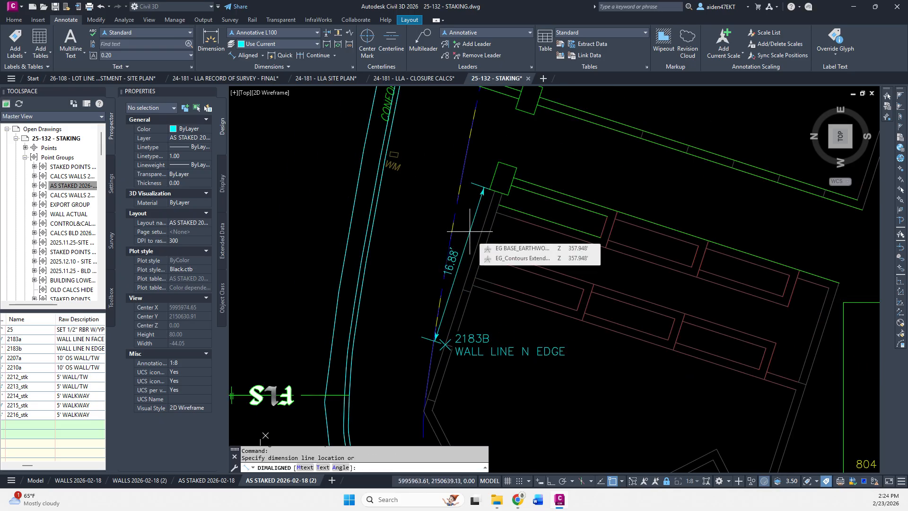
key(Escape)
Draw a line connecting staked points 2183A and 2183B
mouse_move(561, 179)
middle_down()
mouse_move(551, 228)
mouse_move(590, 271)
middle_up()
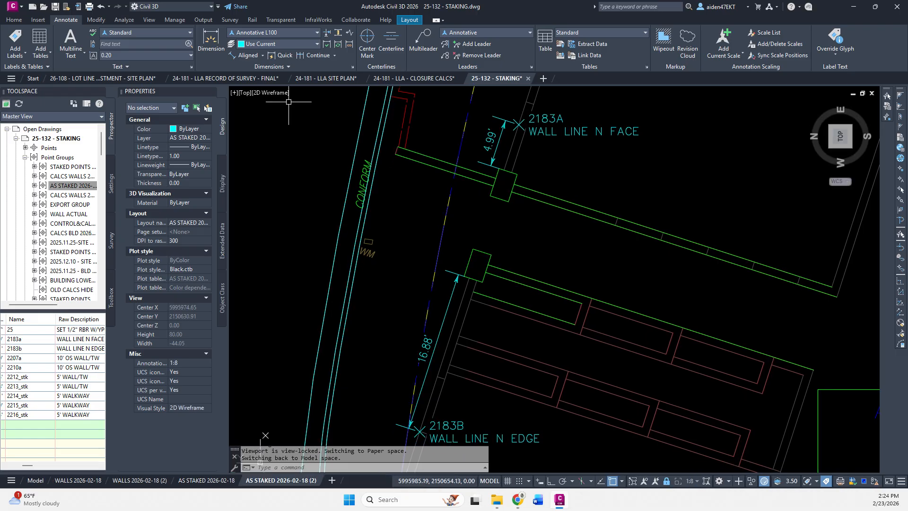
text(L)
key(Return)
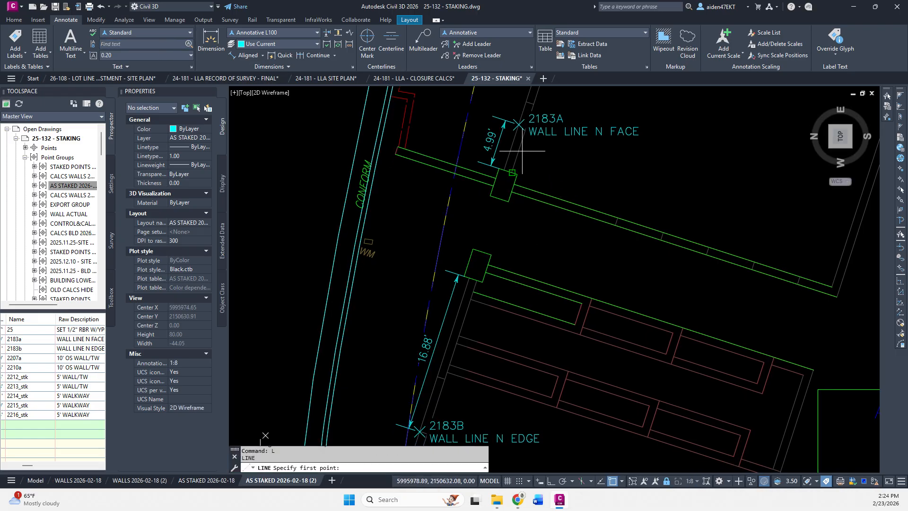
middle_drag(420, 431, 437, 360)
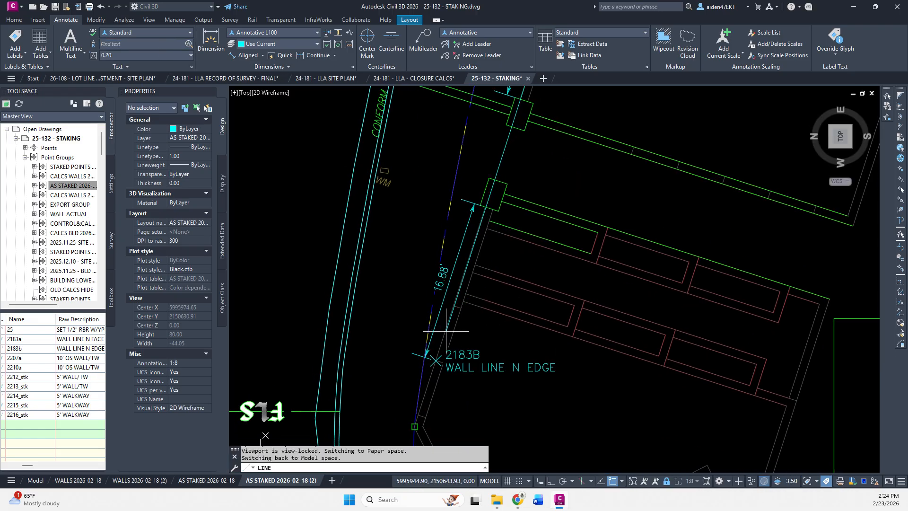
scroll(438, 362, up, 3)
click(429, 360)
key(Escape)
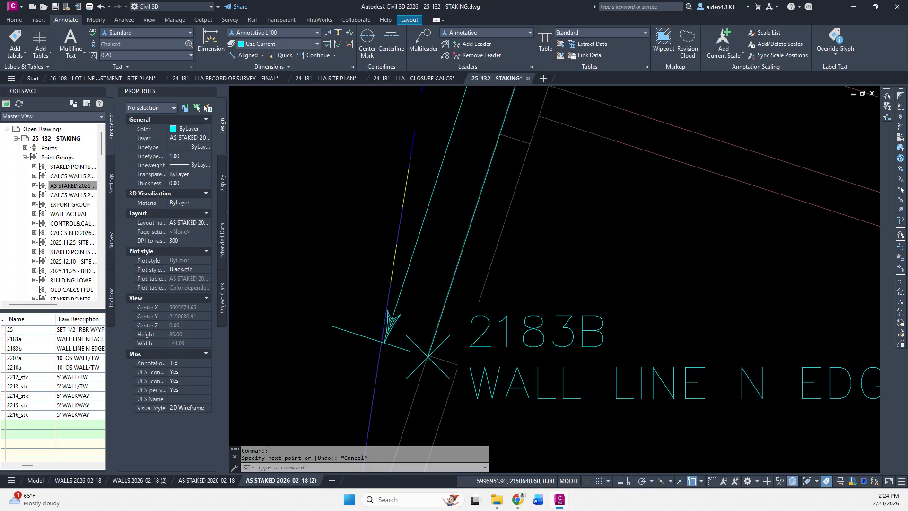
Dimension the full distance between points 2183A and 2183B, placing the dimension line well clear of the point labels
scroll(472, 351, down, 2)
mouse_move(556, 178)
middle_down()
mouse_move(520, 321)
mouse_move(532, 290)
middle_up()
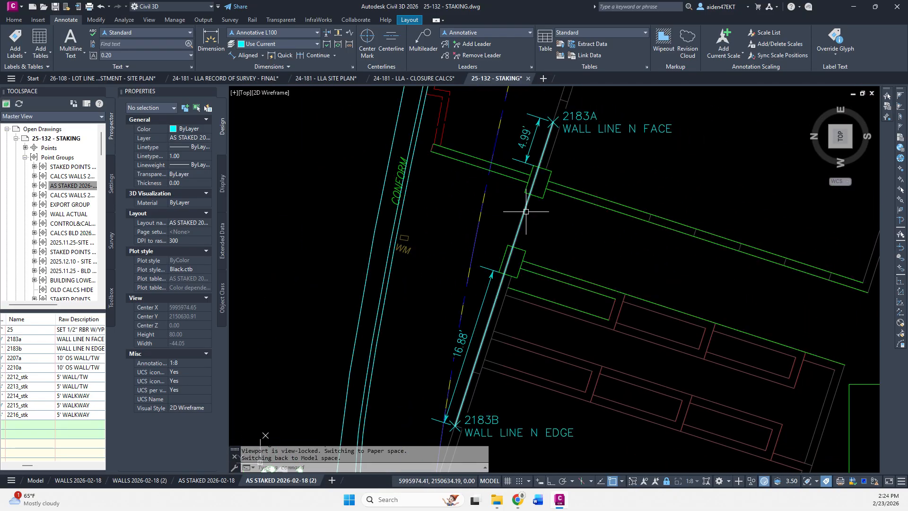
click(246, 55)
click(548, 124)
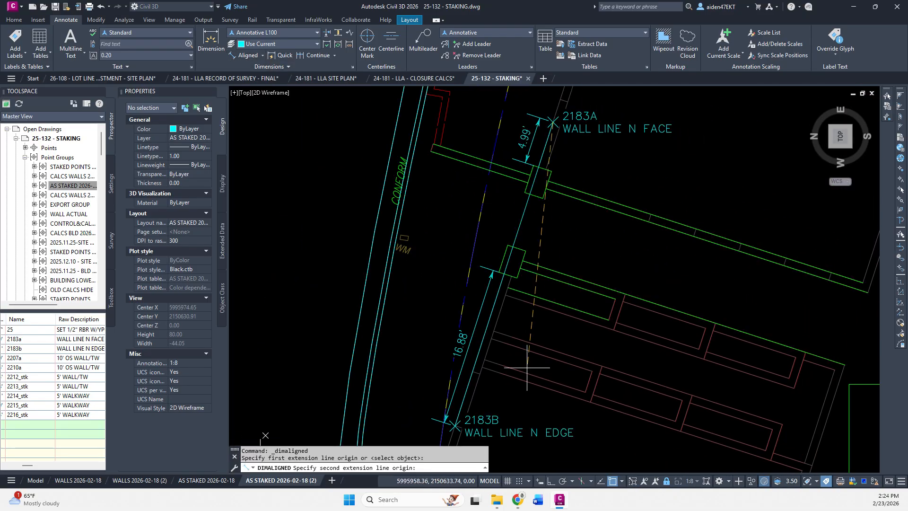
click(455, 425)
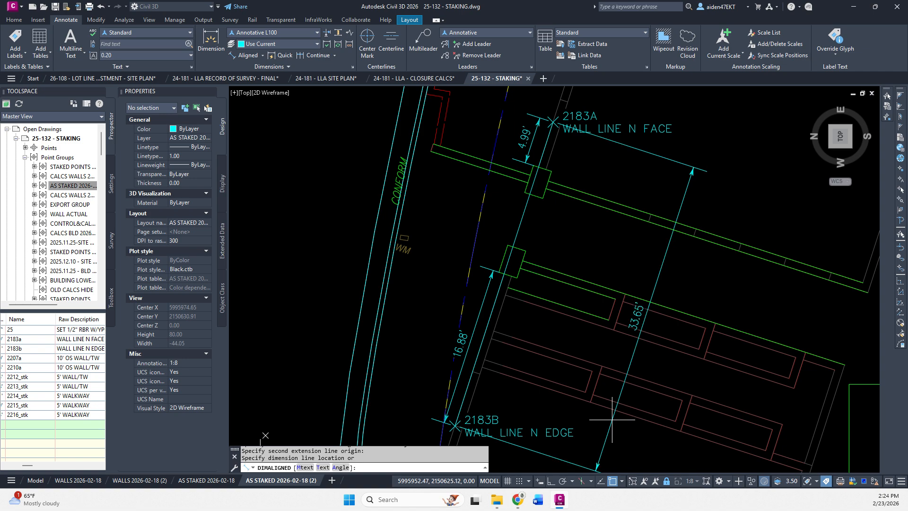
click(625, 382)
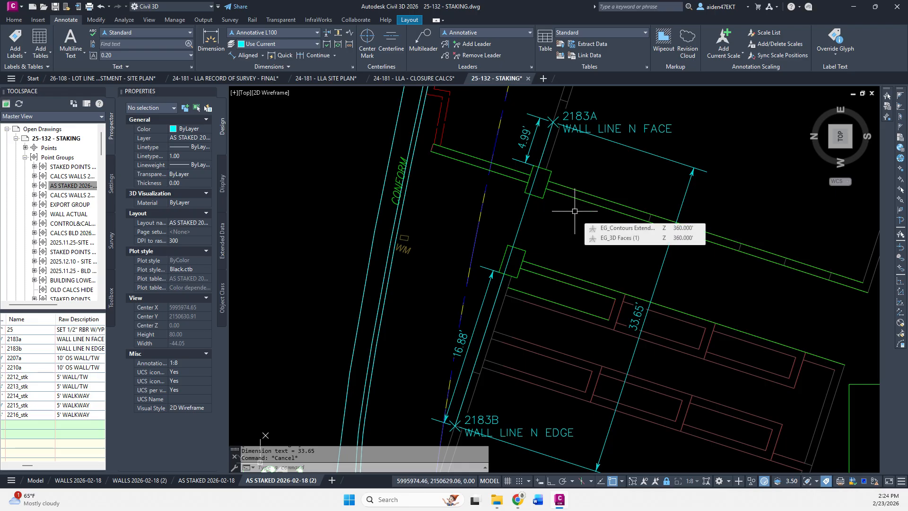
Add an aligned dimension from point 2183A perpendicular to the near face of the upper wall
click(245, 55)
scroll(553, 172, up, 4)
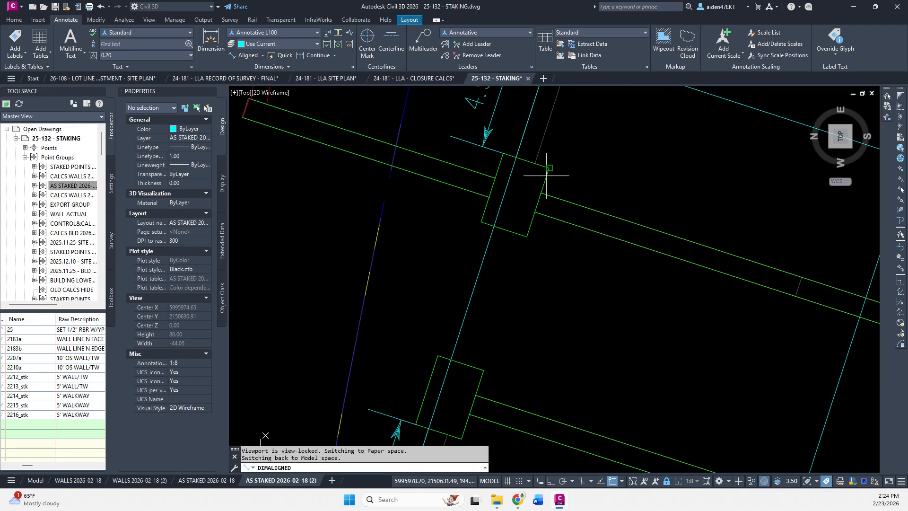
middle_drag(500, 180, 506, 233)
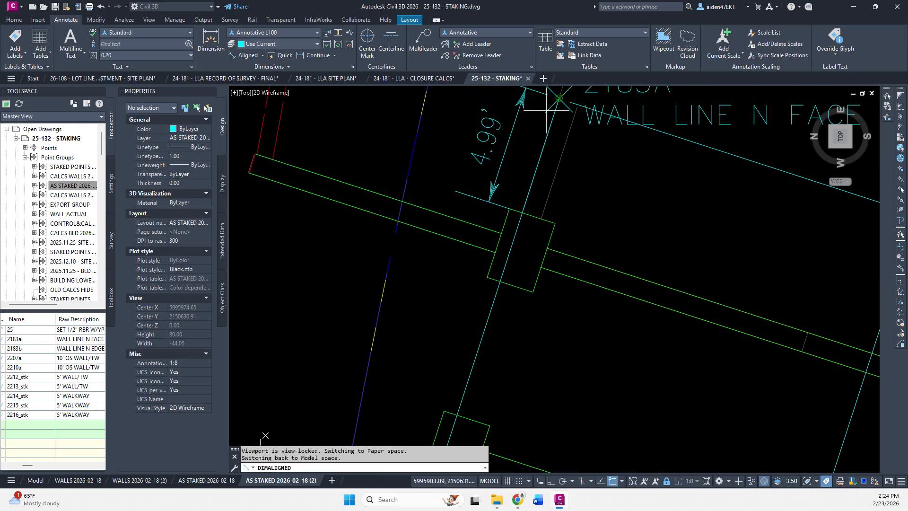
click(559, 98)
shift+right_click(520, 190)
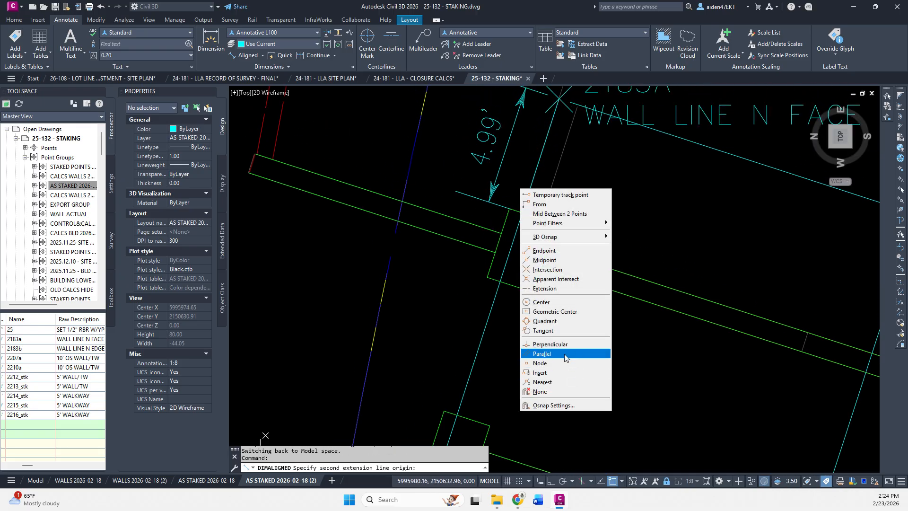
click(550, 344)
click(576, 258)
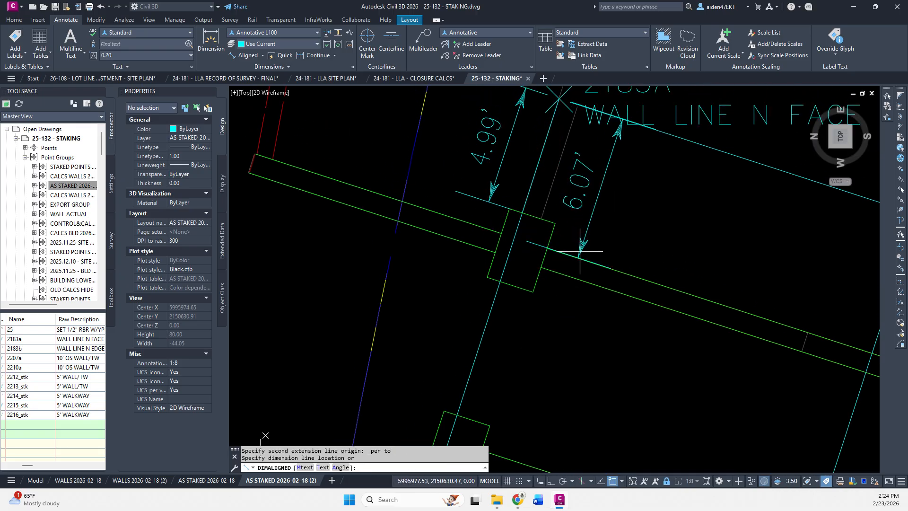
click(656, 263)
scroll(634, 308, down, 2)
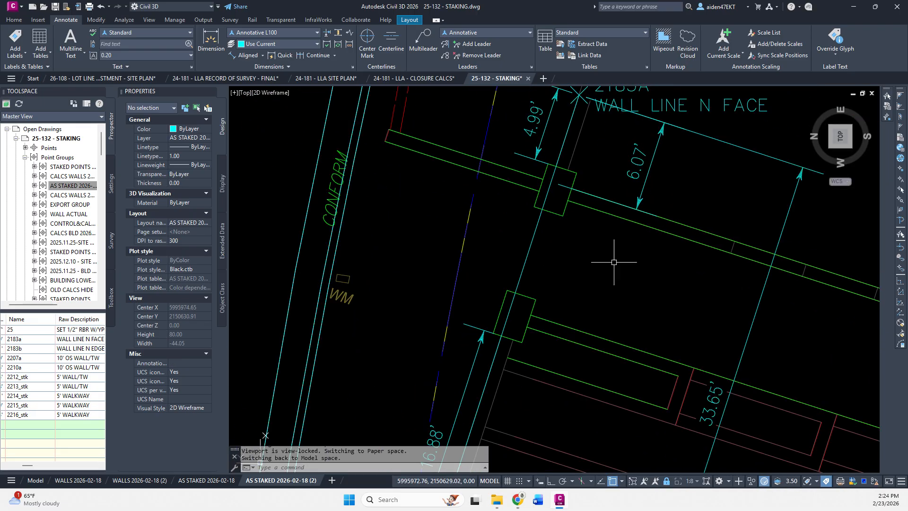
middle_drag(598, 310, 606, 202)
middle_drag(535, 359, 537, 283)
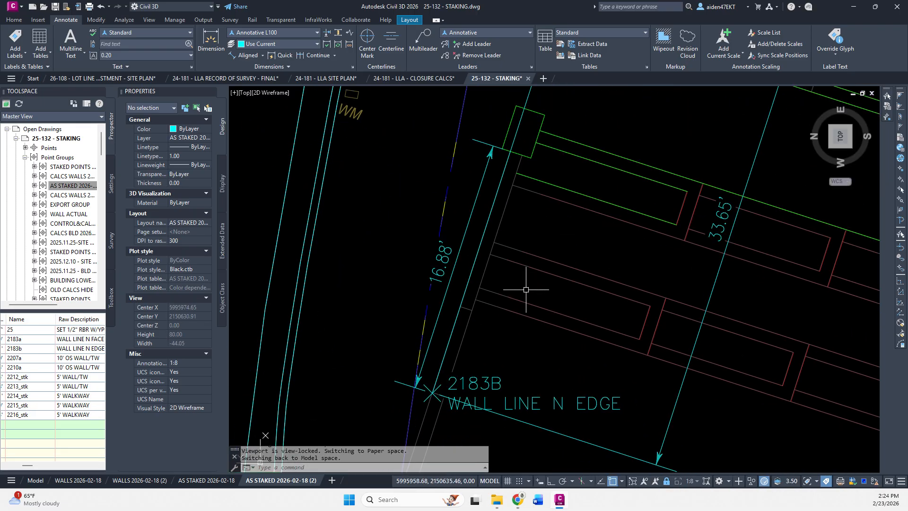
right_click(543, 270)
click(558, 274)
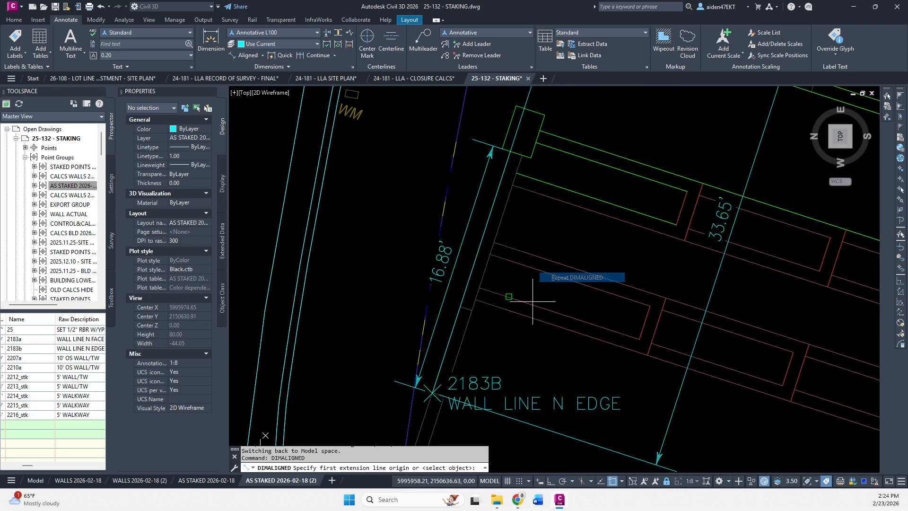
click(433, 392)
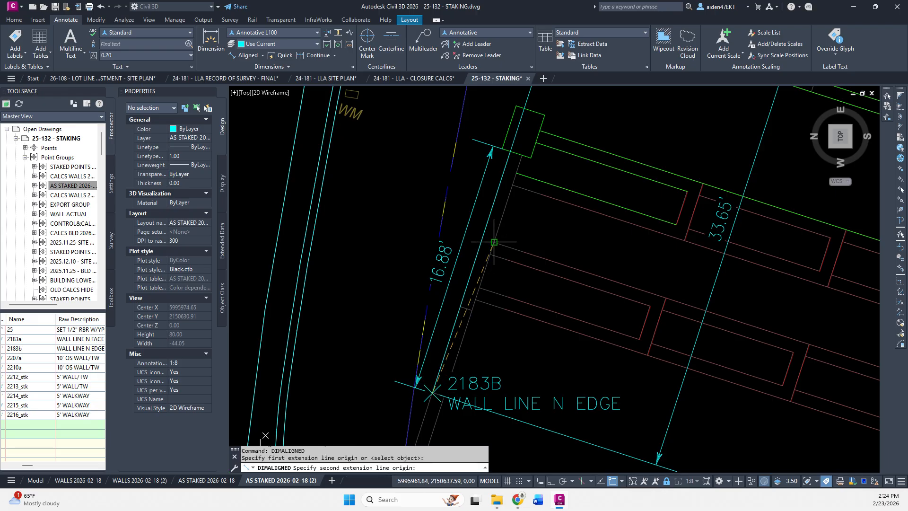
shift+right_click(497, 239)
click(525, 397)
mouse_move(590, 207)
middle_down()
mouse_move(559, 342)
mouse_move(550, 324)
middle_up()
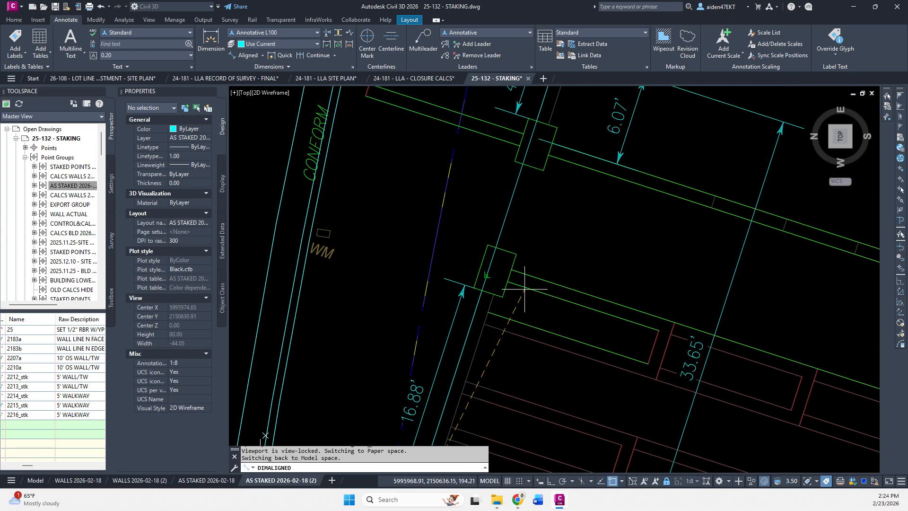
key(Escape)
Stretch the perpendicular dimension from 2183A so that it ends on the far face of the upper wall
click(624, 134)
click(617, 163)
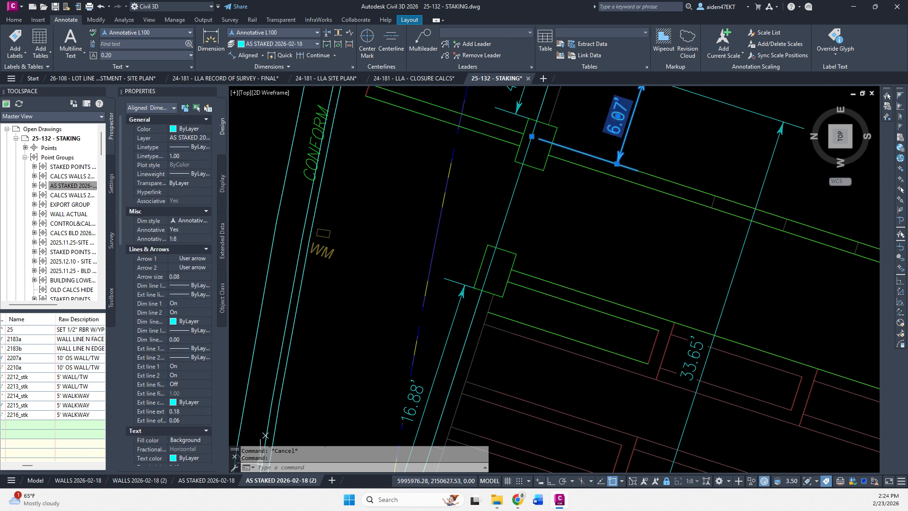
shift+right_click(613, 169)
click(646, 329)
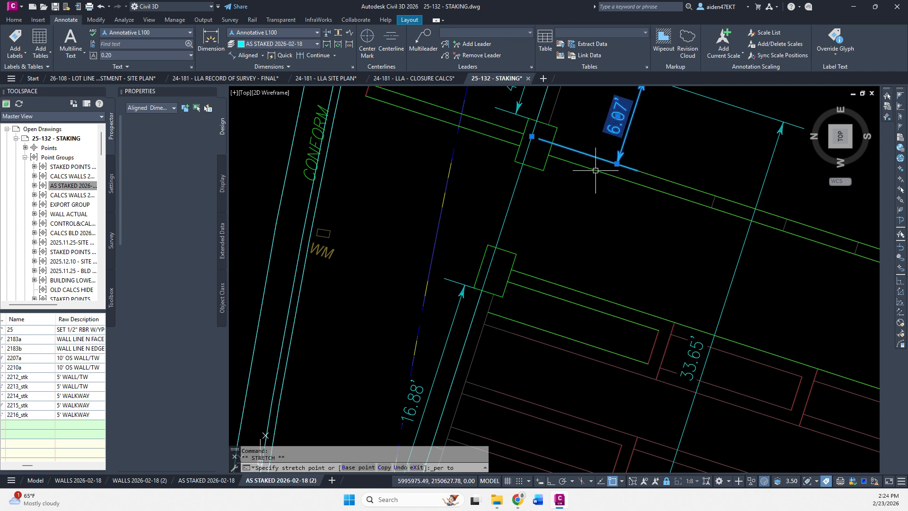
click(532, 136)
shift+right_click(568, 150)
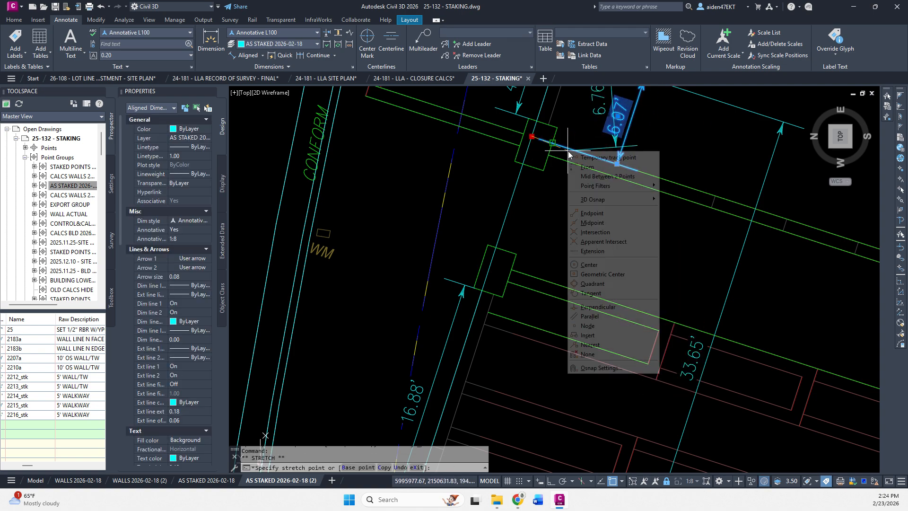
click(623, 308)
click(588, 167)
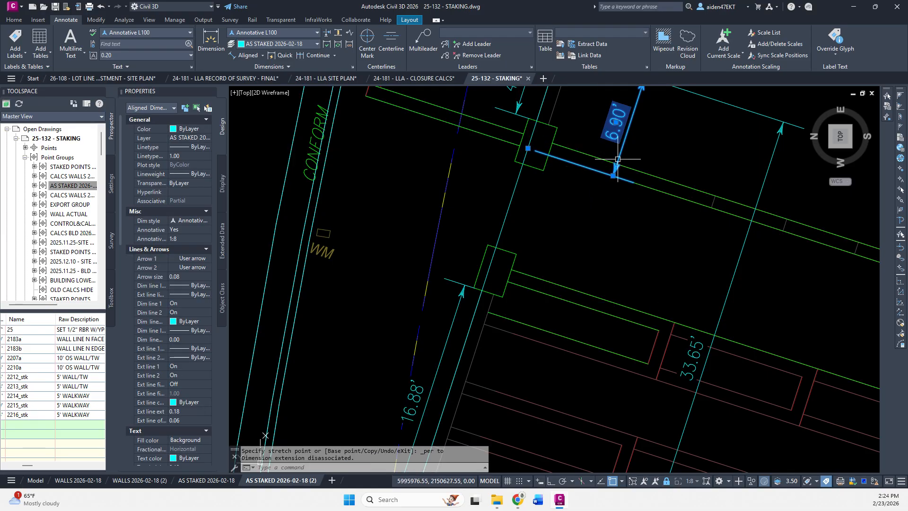
middle_drag(647, 159, 642, 197)
key(Escape)
Add an aligned dimension from point 2183B perpendicular to the near face of the lower wall, and save the drawing
middle_drag(579, 257, 590, 179)
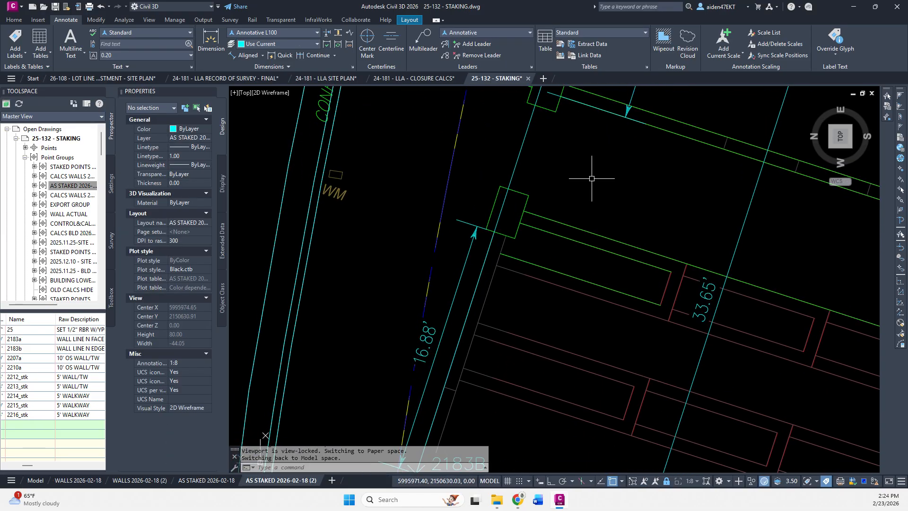
click(244, 56)
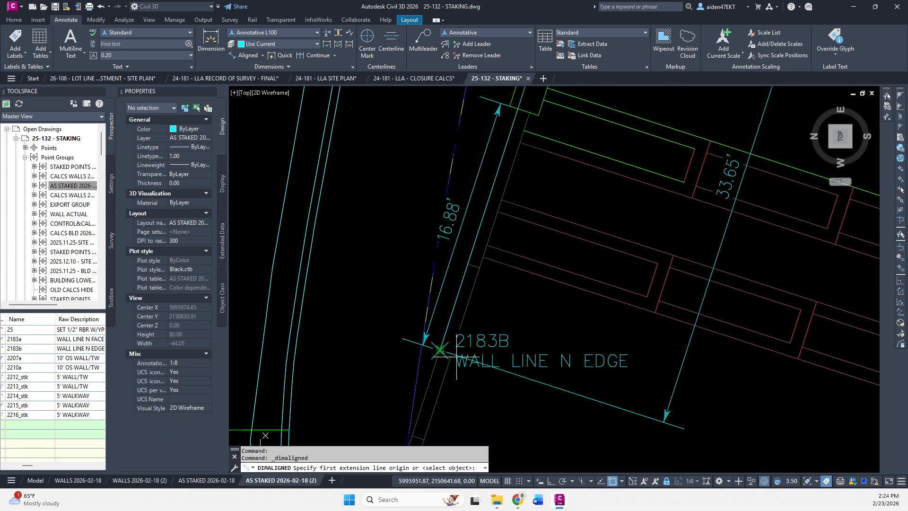
click(440, 350)
shift+right_click(544, 205)
click(570, 361)
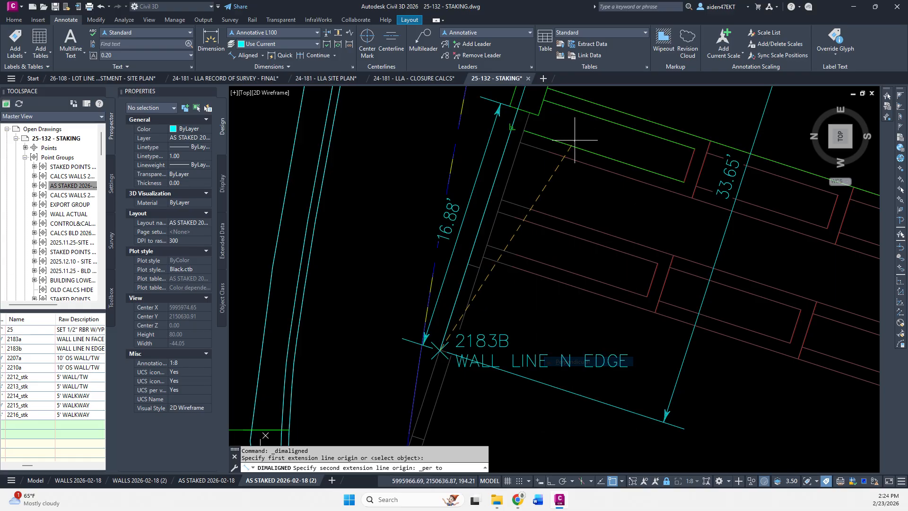
click(575, 140)
click(579, 124)
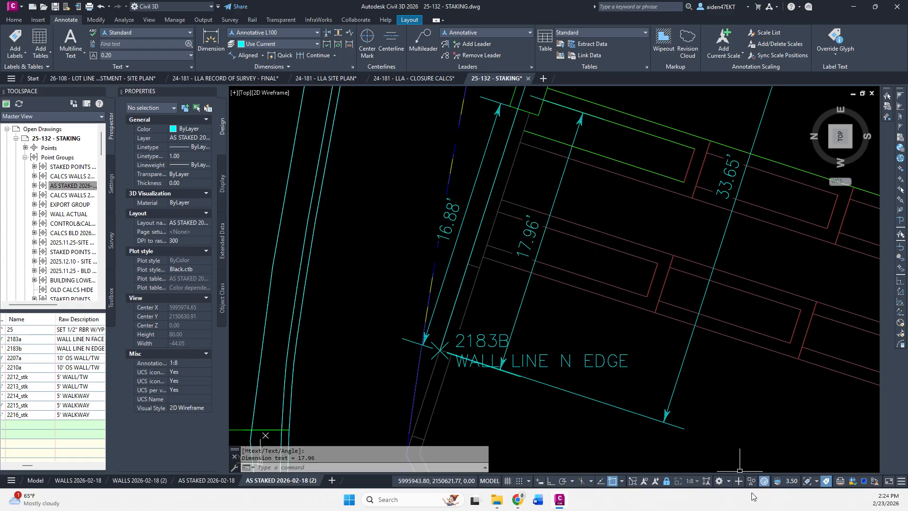
key(ctrl+s)
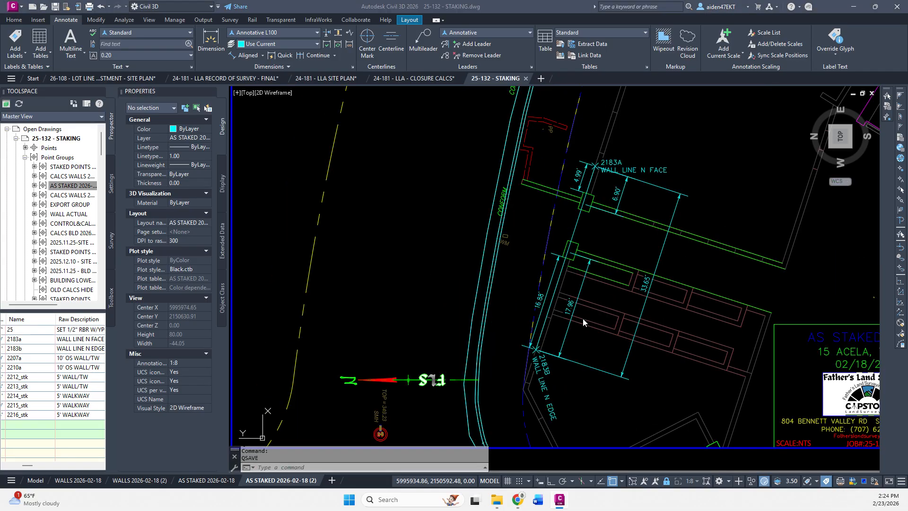
Stretch the perpendicular dimension from 2183B so that it ends on the far face of the lower wall
scroll(586, 256, up, 4)
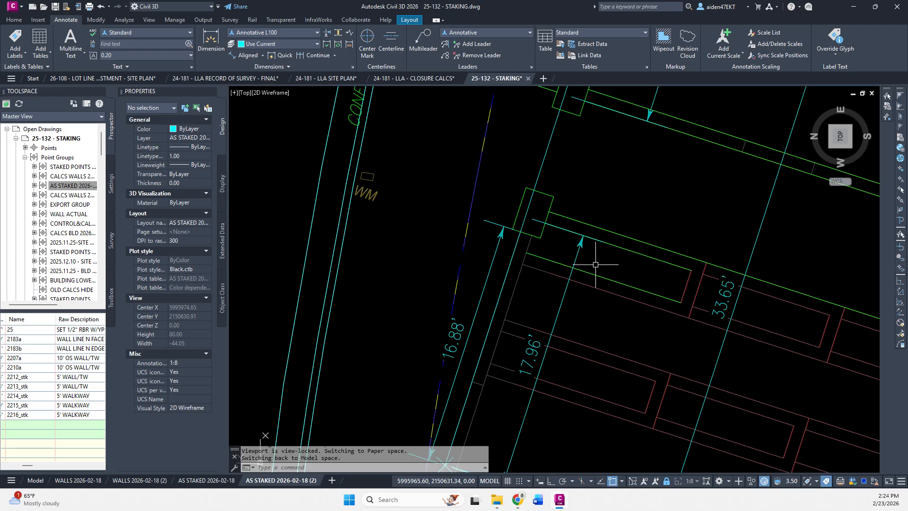
click(583, 244)
click(582, 243)
shift+right_click(544, 218)
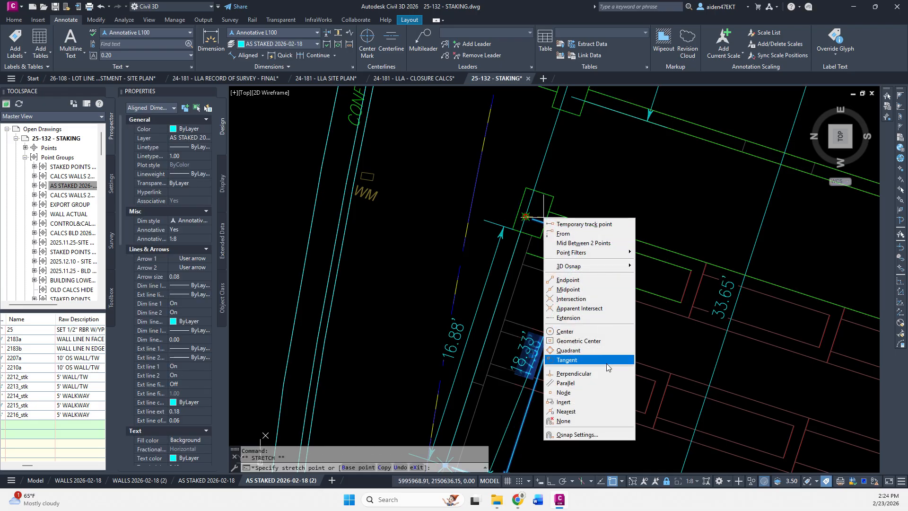
click(574, 373)
click(633, 240)
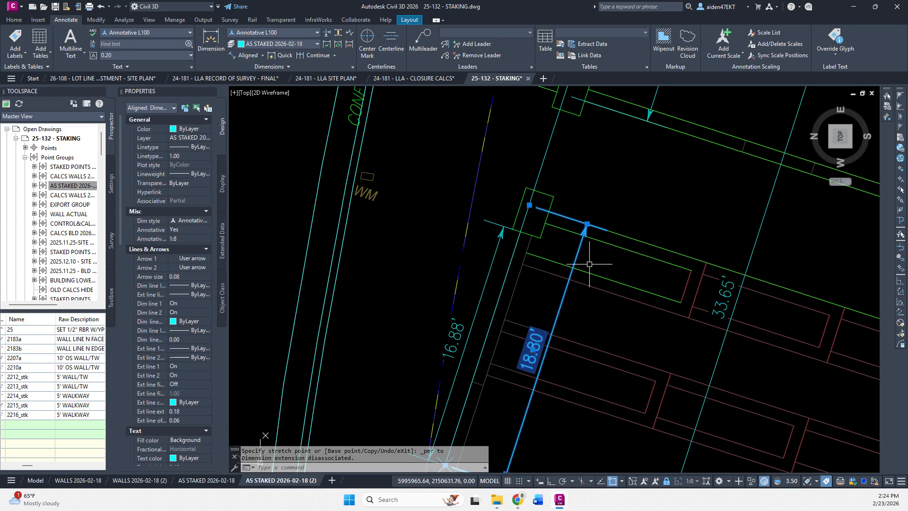
scroll(596, 261, down, 3)
scroll(554, 371, up, 5)
key(Escape)
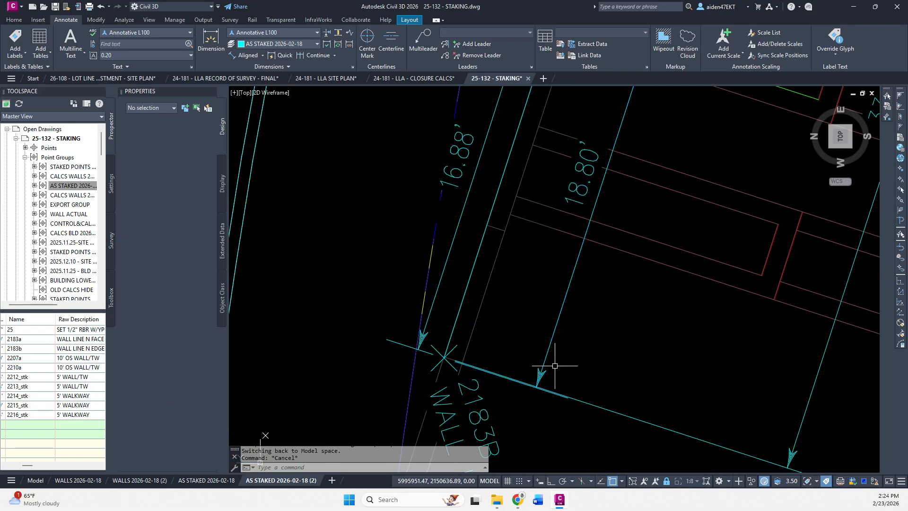
Leave the viewport and return to paper space on the AS STAKED 2026-02-18 (2) layout
scroll(611, 301, down, 4)
scroll(639, 276, down, 2)
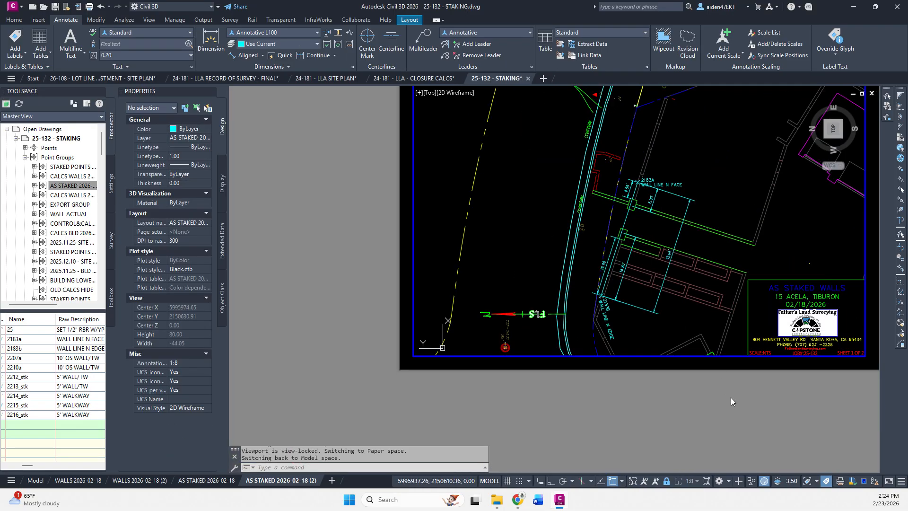
double_click(736, 403)
middle_drag(782, 405, 676, 435)
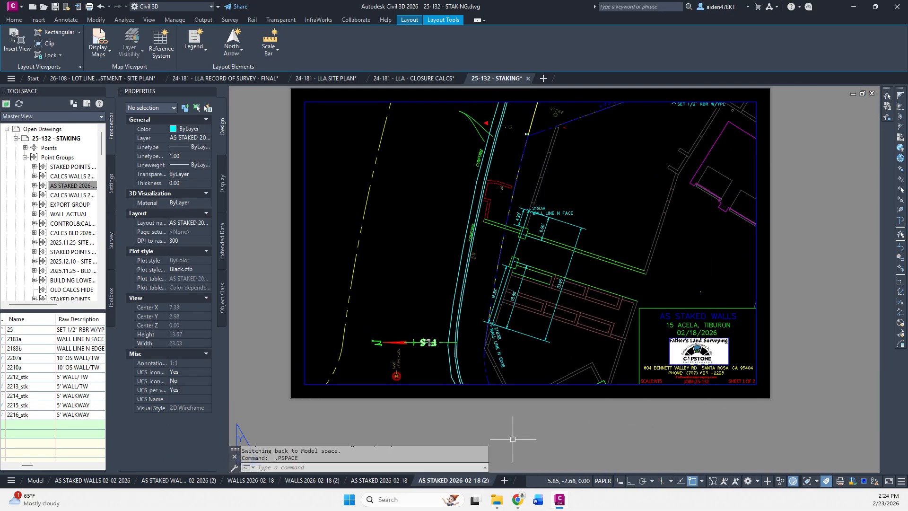
Start plotting the AS STAKED 2026-02-18 layout to PDF with its existing plot settings
click(396, 480)
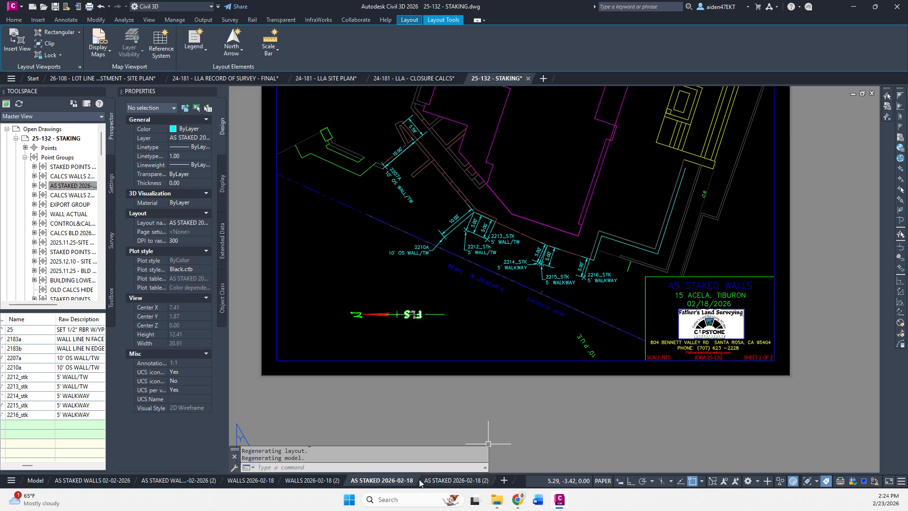
right_click(395, 480)
click(415, 363)
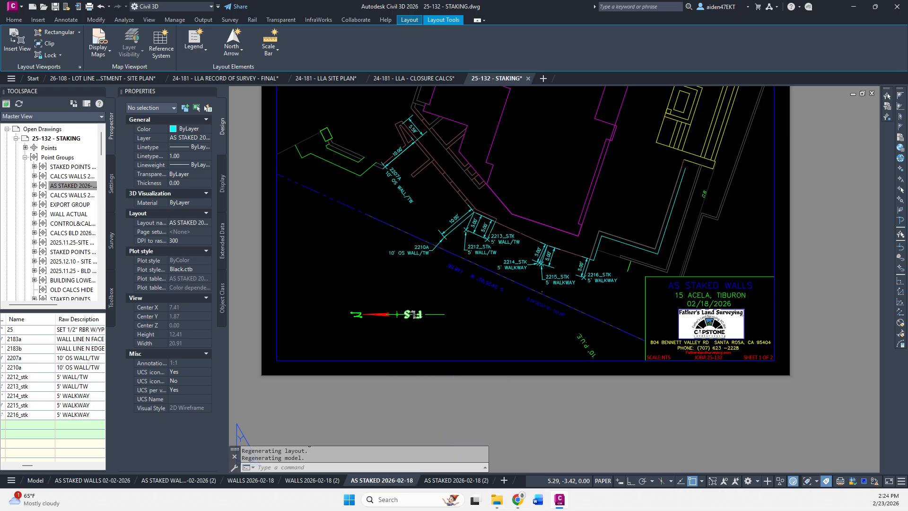
click(786, 441)
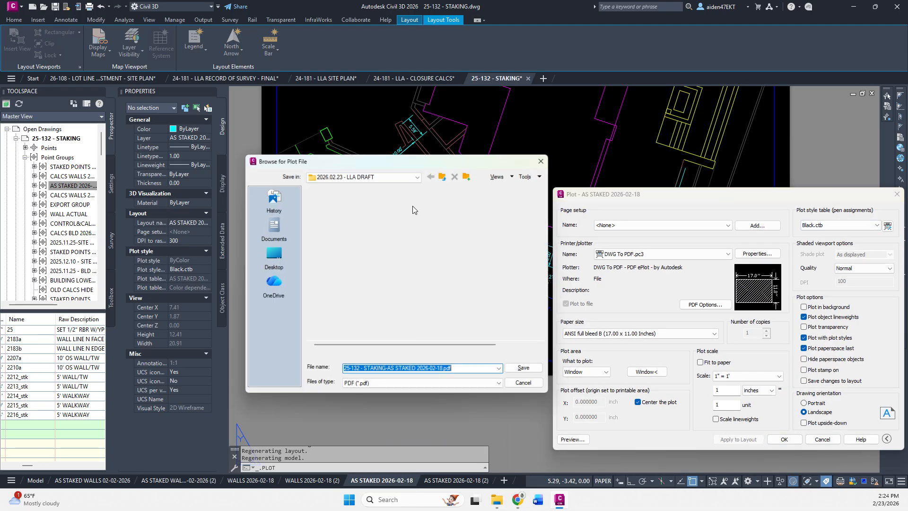
Browse from the jobs folder through 2025 to the STAKING folder of project 25-132 as the plot destination
click(374, 176)
click(371, 240)
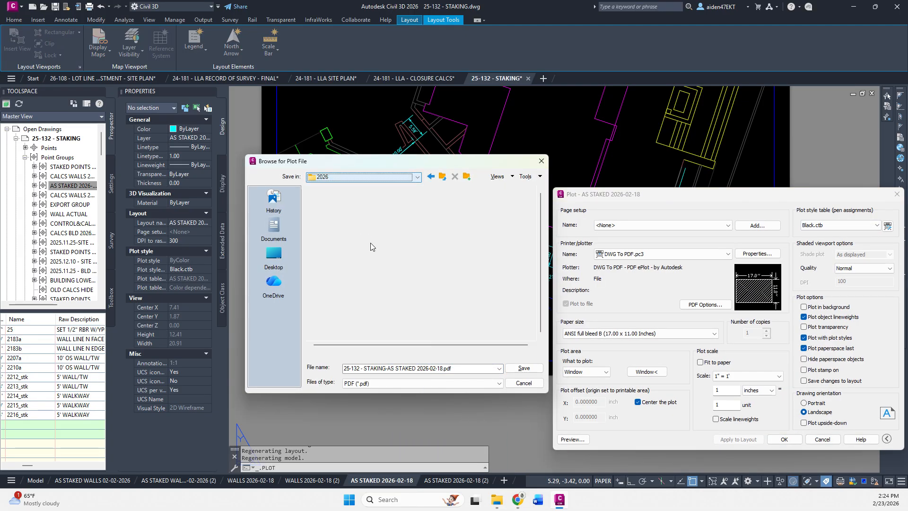
click(343, 178)
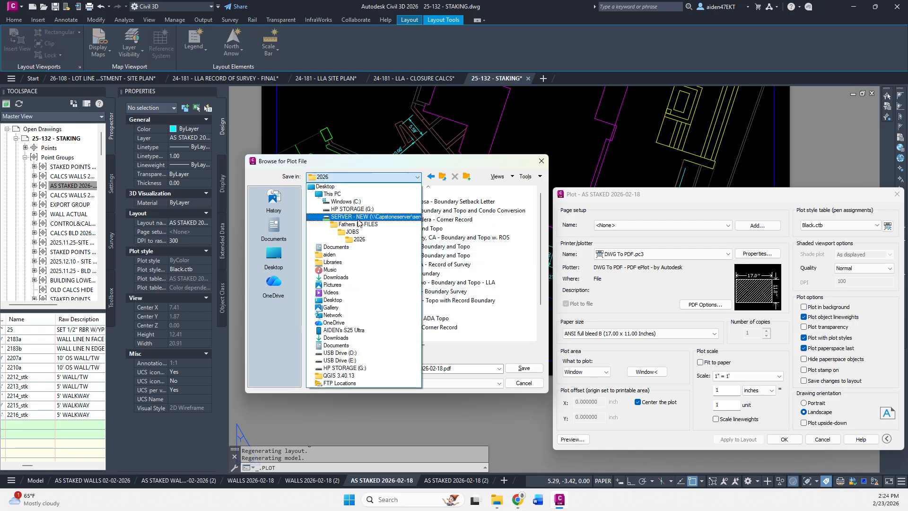
click(360, 230)
double_click(333, 202)
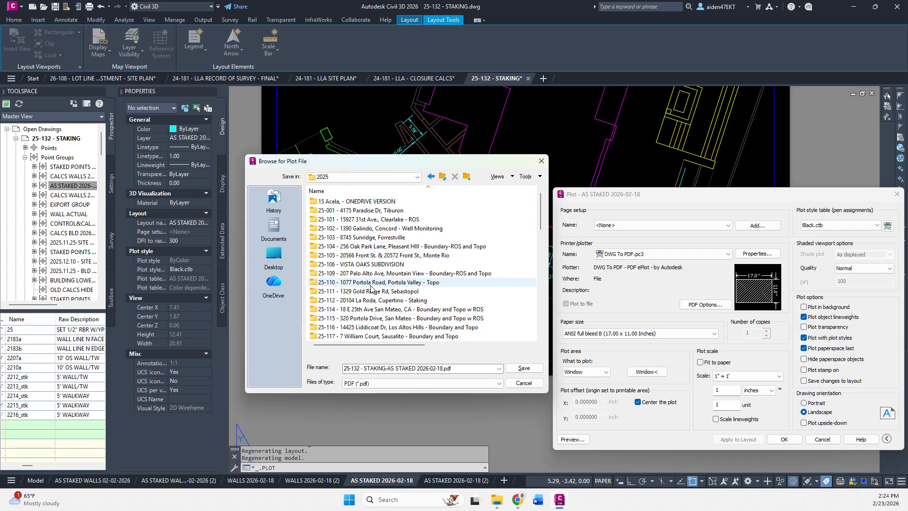
scroll(367, 293, down, 1)
double_click(354, 299)
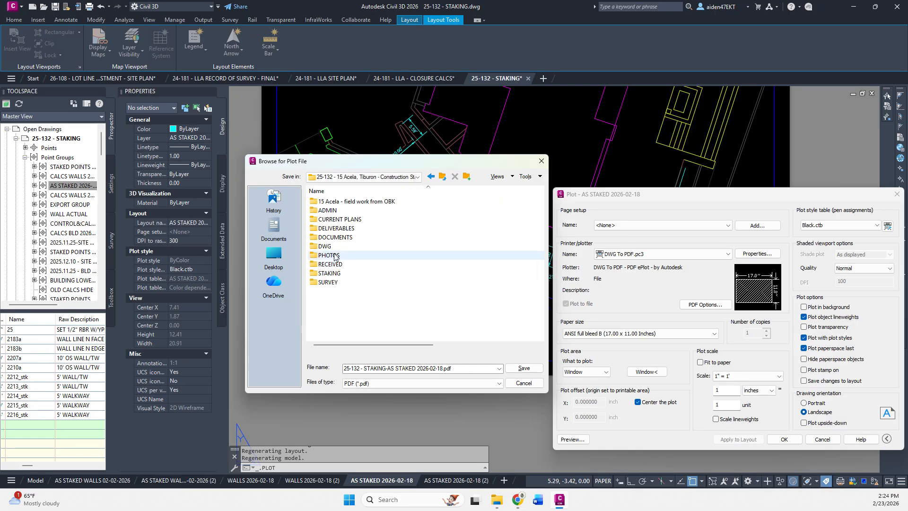
double_click(335, 264)
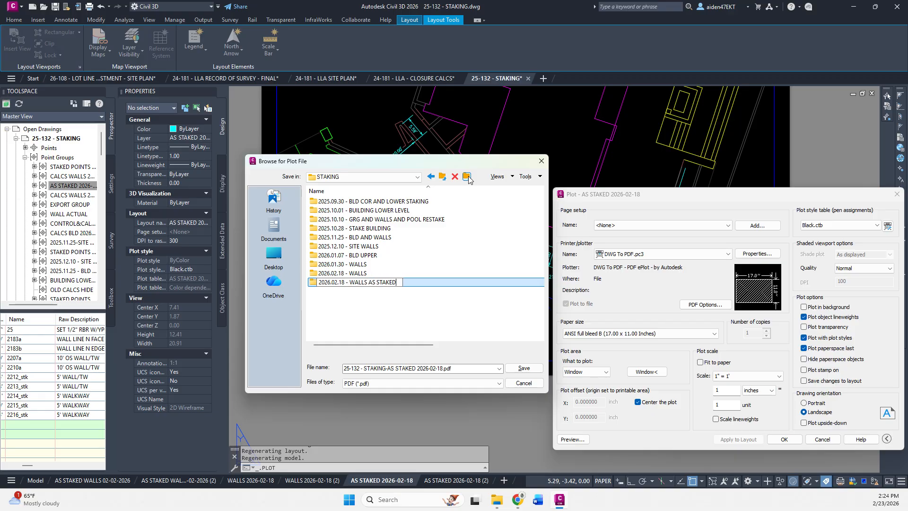
Create the folder 2026.02.18 - WALLS AS STAKED and save 25-132 - STAKING-AS STAKED 2026-02-18.pdf in it
key(Return)
key(Return)
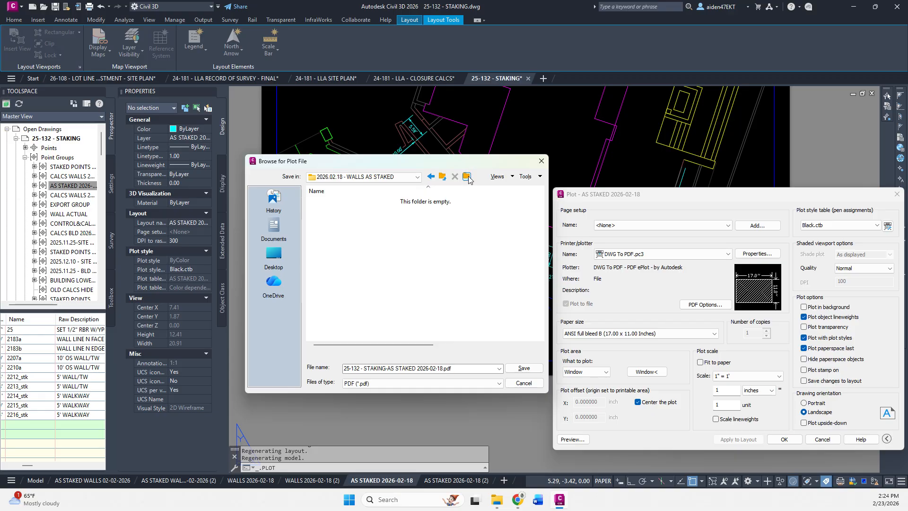
click(526, 369)
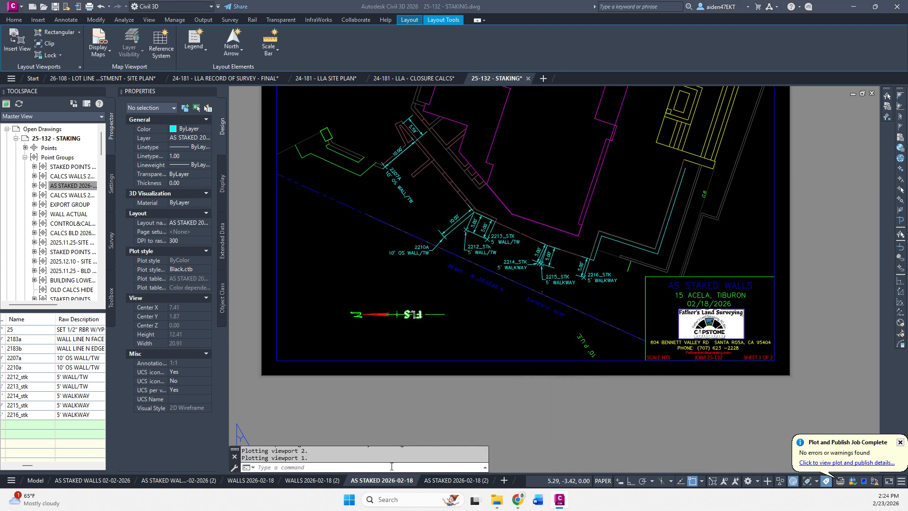
Change the sheet number in the title block of layout AS STAKED 2026-02-18 (2) to SHEET 2 OF 2
click(443, 481)
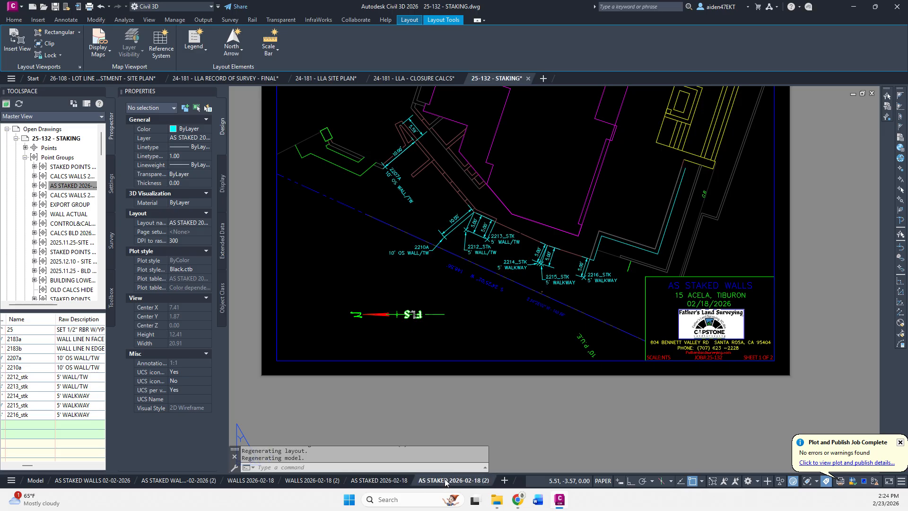
scroll(751, 379, up, 5)
double_click(730, 385)
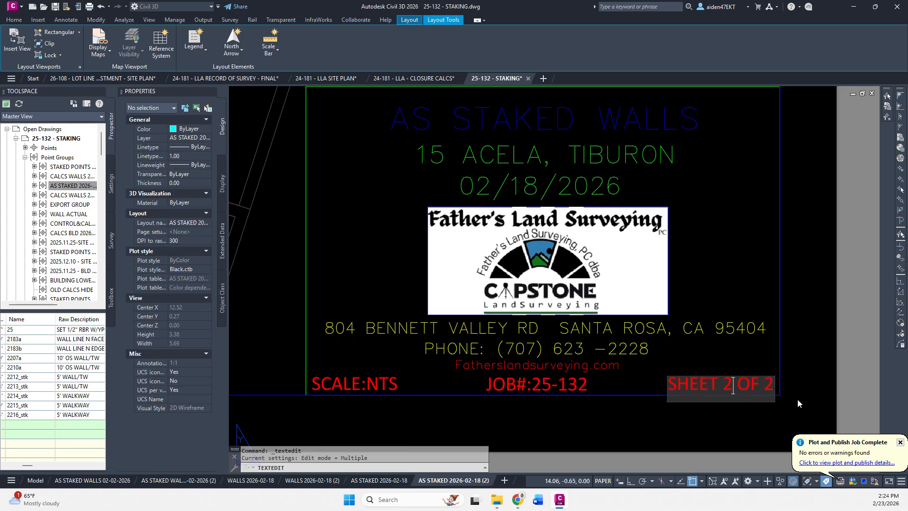
key(Escape)
key(Escape)
scroll(728, 376, down, 8)
Plot the second layout to PDF as 25-132 - STAKING-AS STAKED 2026-02-18 (2).pdf in the WALLS AS STAKED folder
right_click(452, 480)
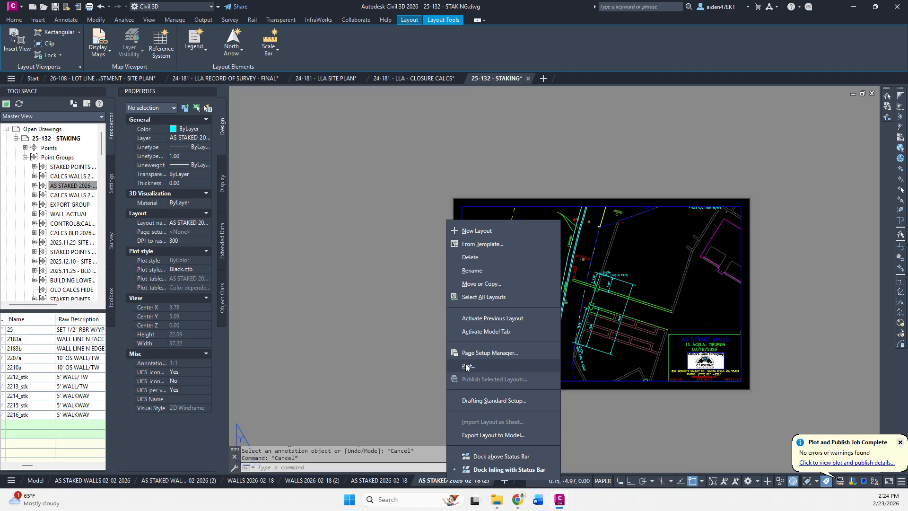
click(468, 367)
click(788, 440)
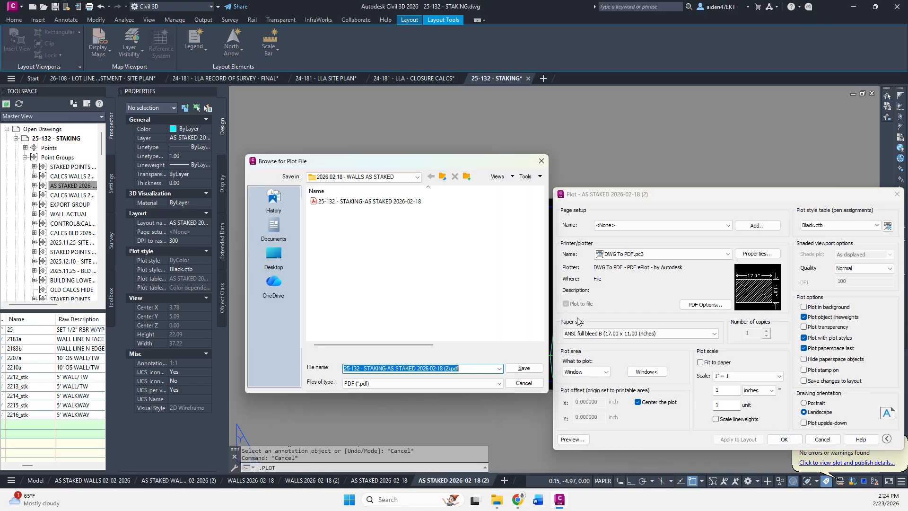
click(515, 372)
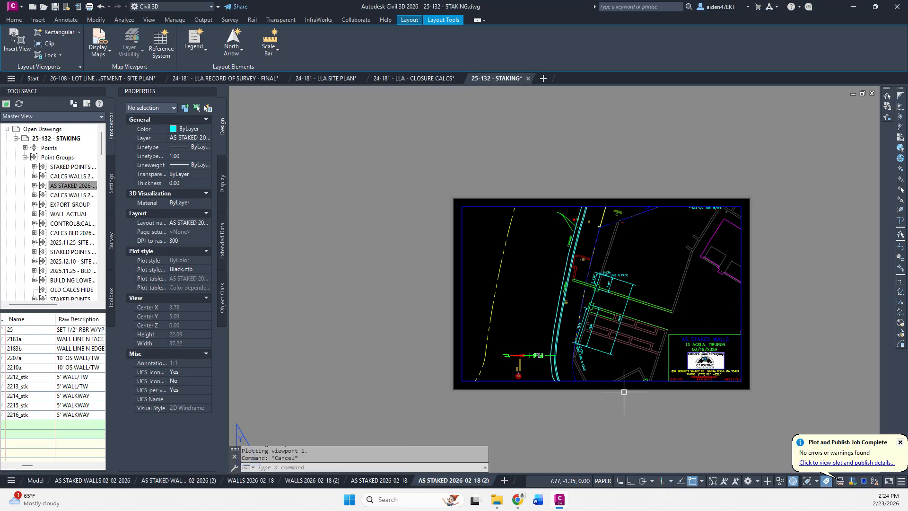
Review the AS STAKED layers in the layer list and the Layer Properties Manager
middle_drag(624, 392, 570, 377)
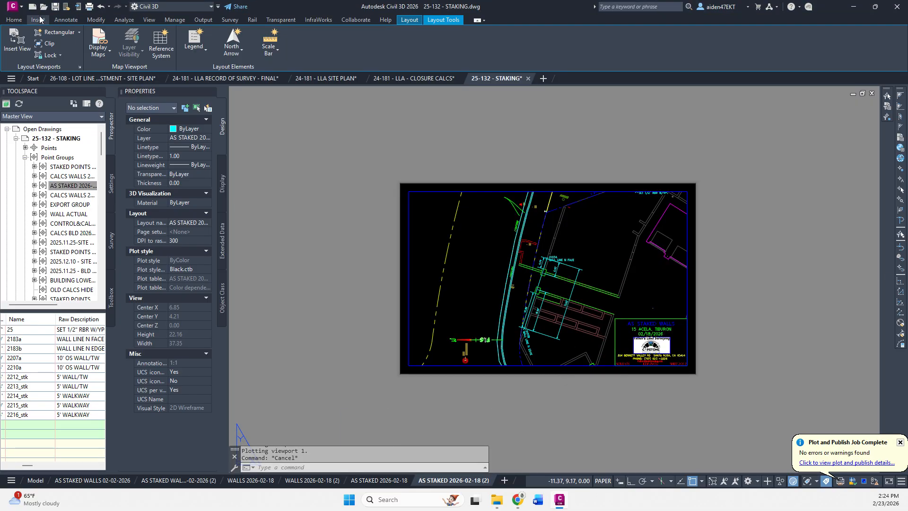
click(14, 19)
click(669, 33)
scroll(670, 37, up, 1)
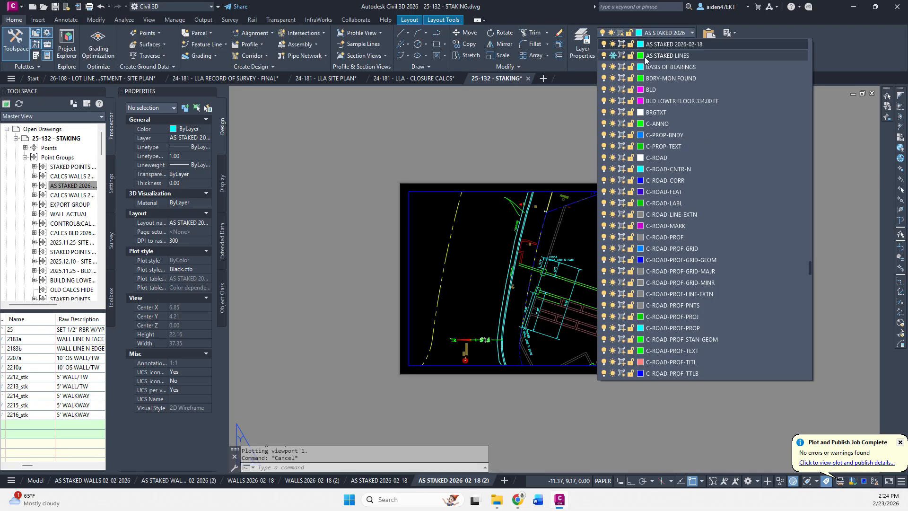
click(583, 44)
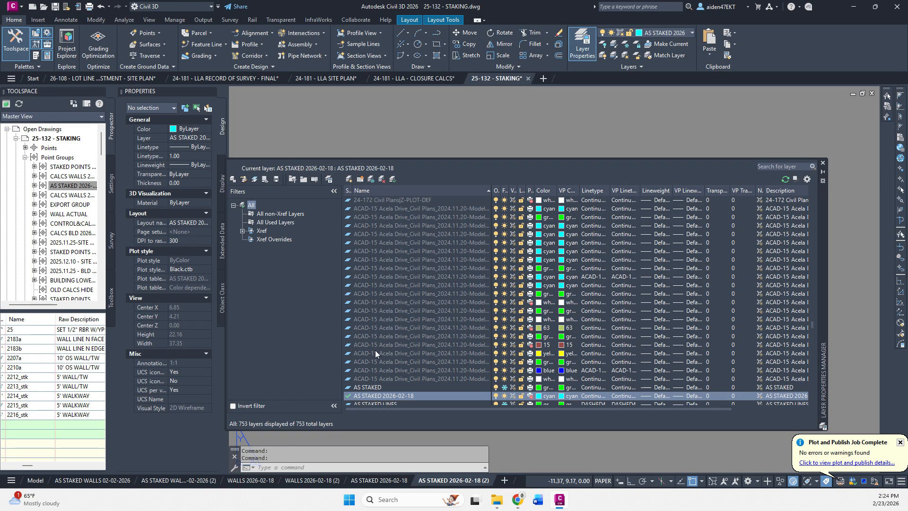
click(823, 163)
Plot the AS STAKED 2026-02-18 layout to PDF again, overwriting the existing plot file
click(379, 480)
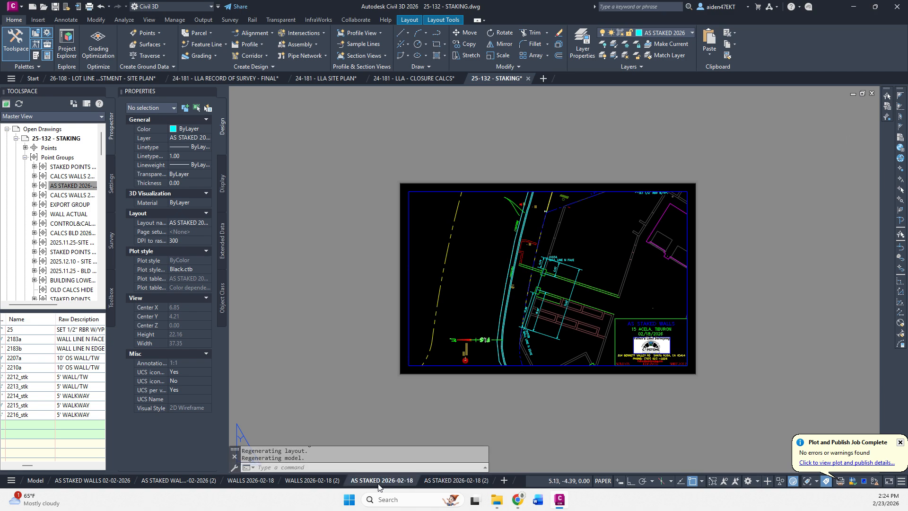
right_click(384, 479)
click(411, 371)
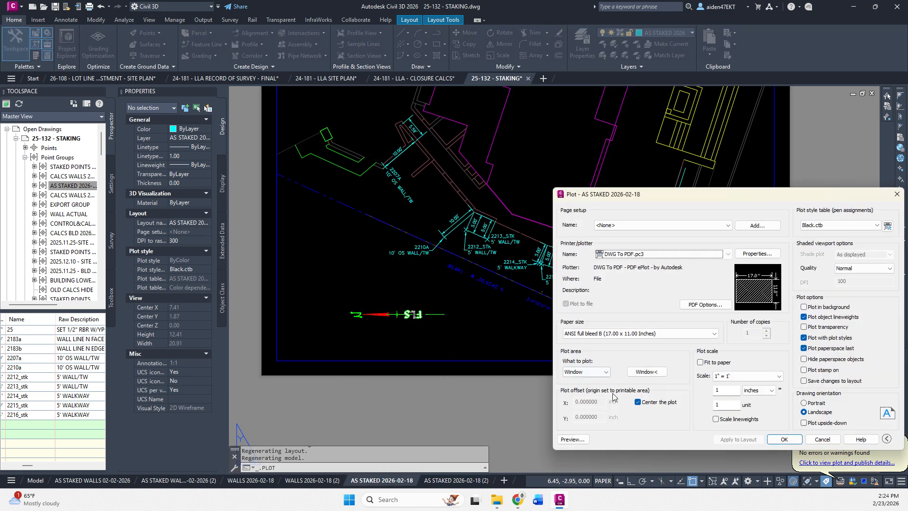
click(783, 440)
click(523, 368)
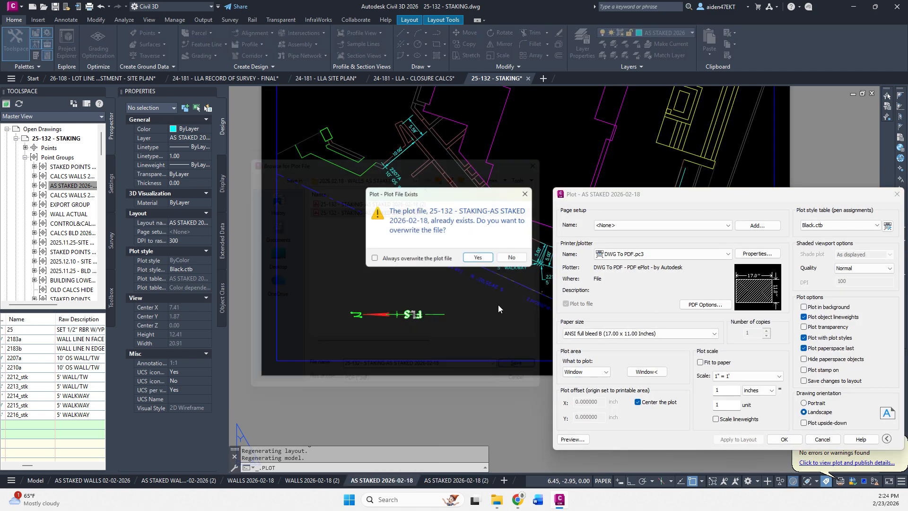
click(481, 261)
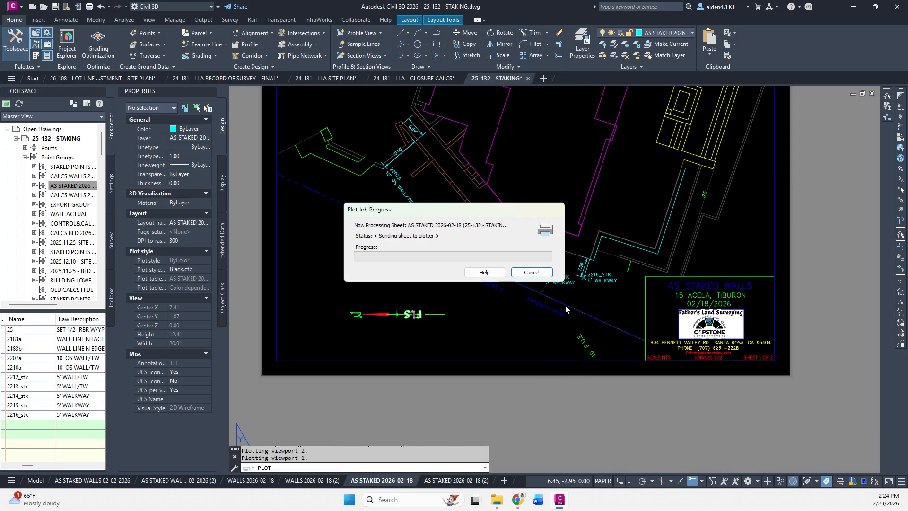
Plot layout AS STAKED 2026-02-18 (2) to PDF again, overwriting the existing plot file, and save the drawing
click(455, 480)
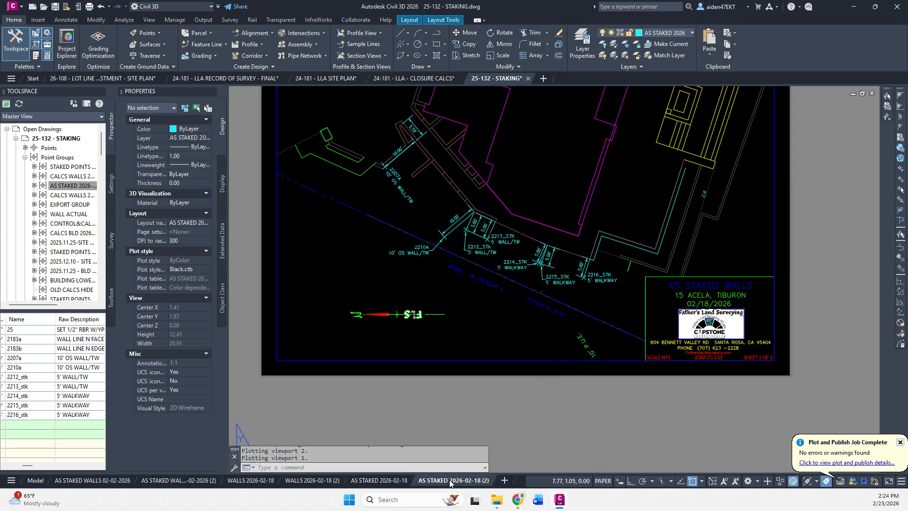
right_click(449, 480)
click(495, 365)
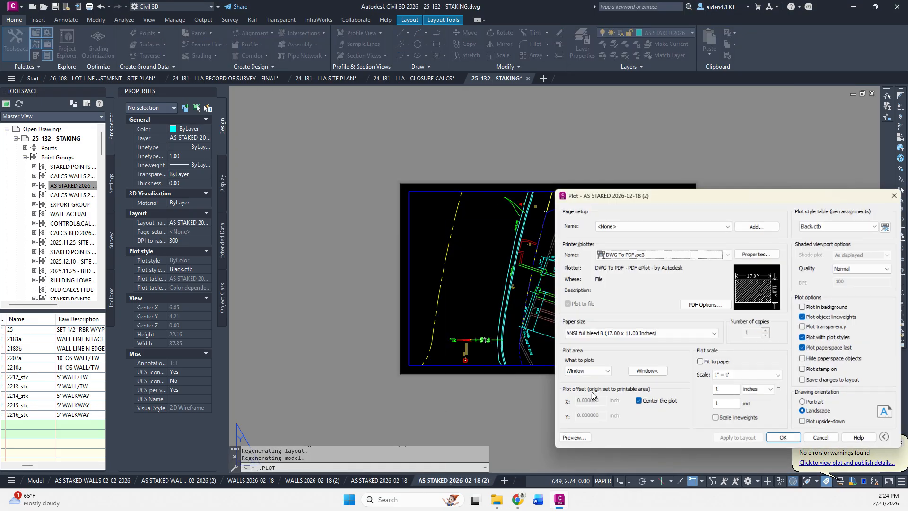
click(784, 440)
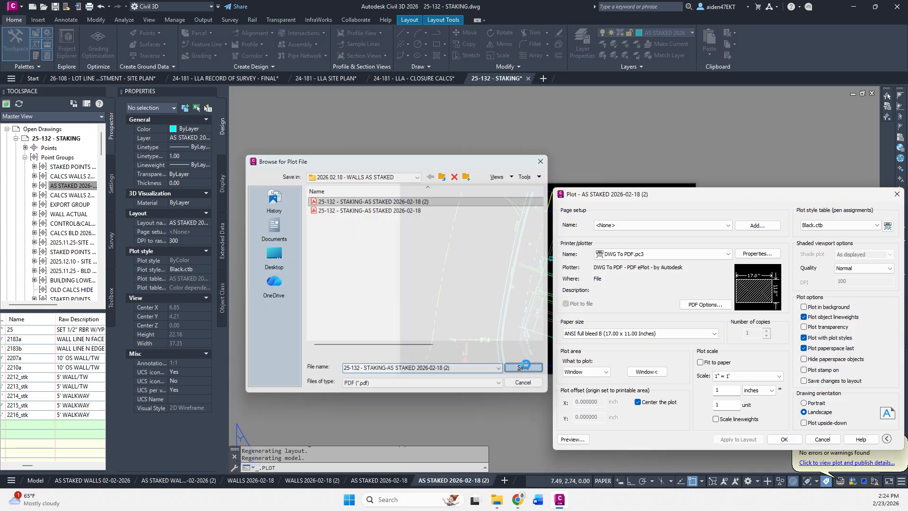
click(521, 368)
click(478, 258)
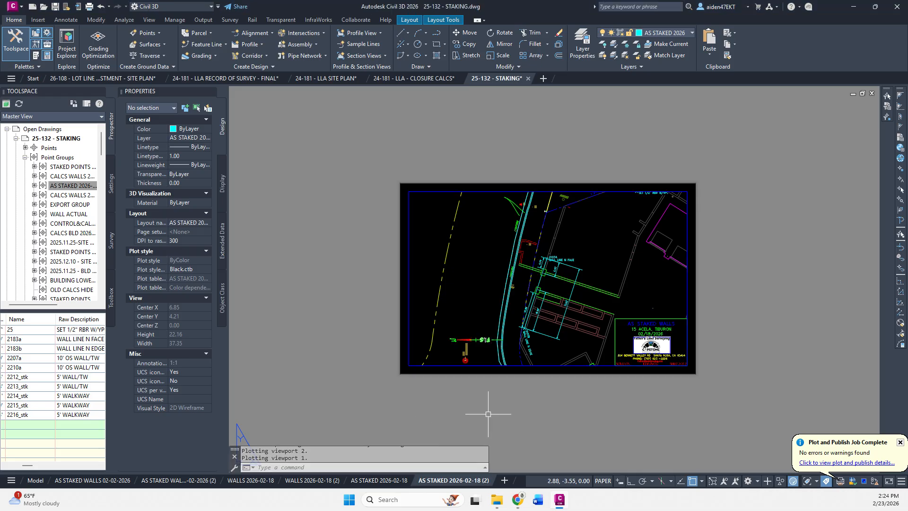
double_click(505, 424)
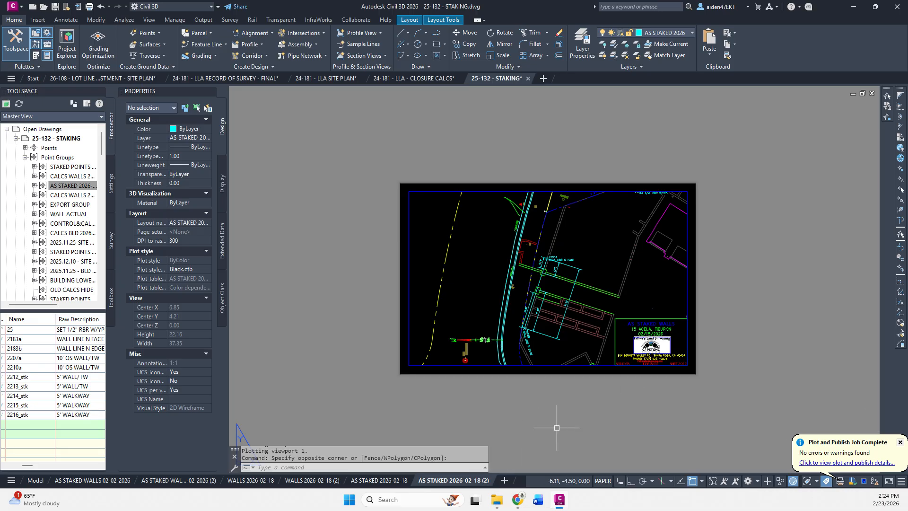
key(ctrl+s)
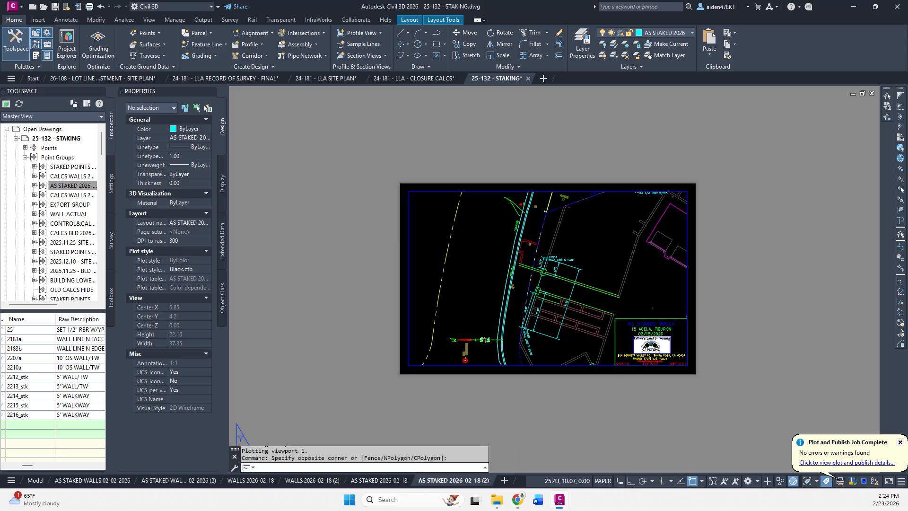
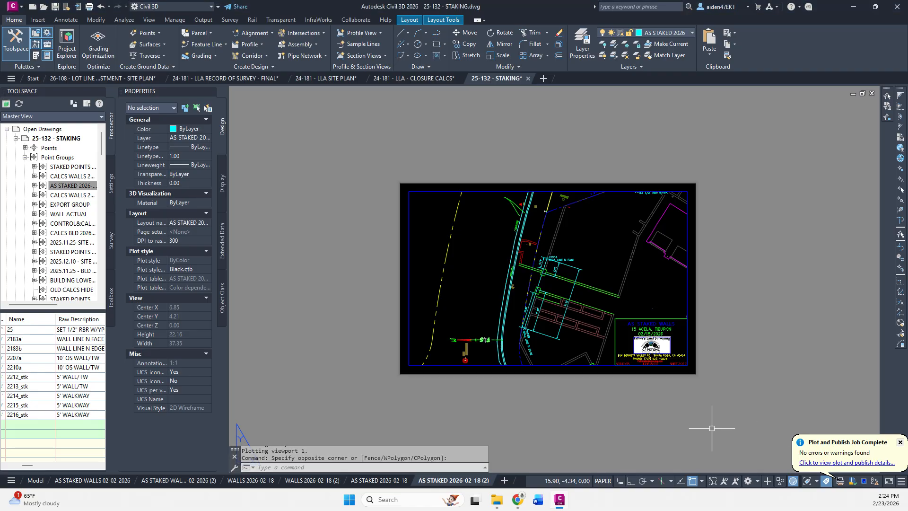
Switch to Trimble Business Center and create a new project from the US Survey Foot Scale Only template
click(858, 505)
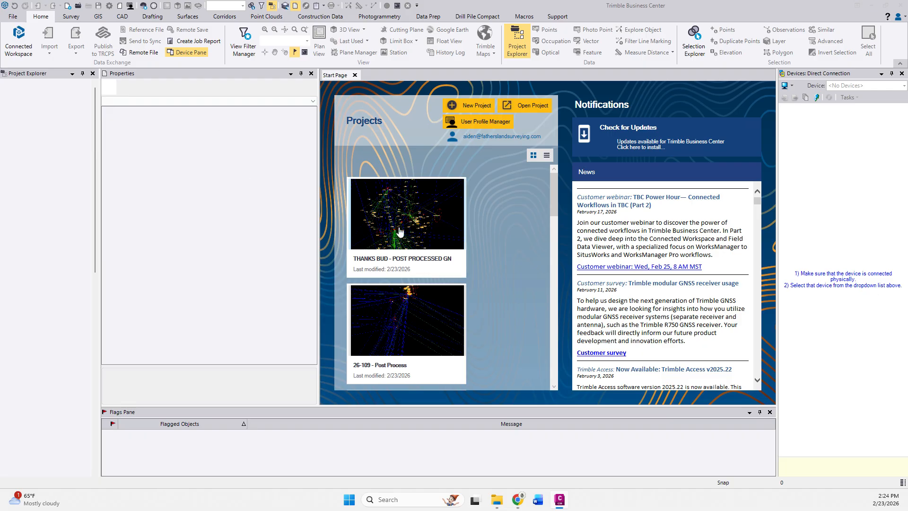
click(479, 105)
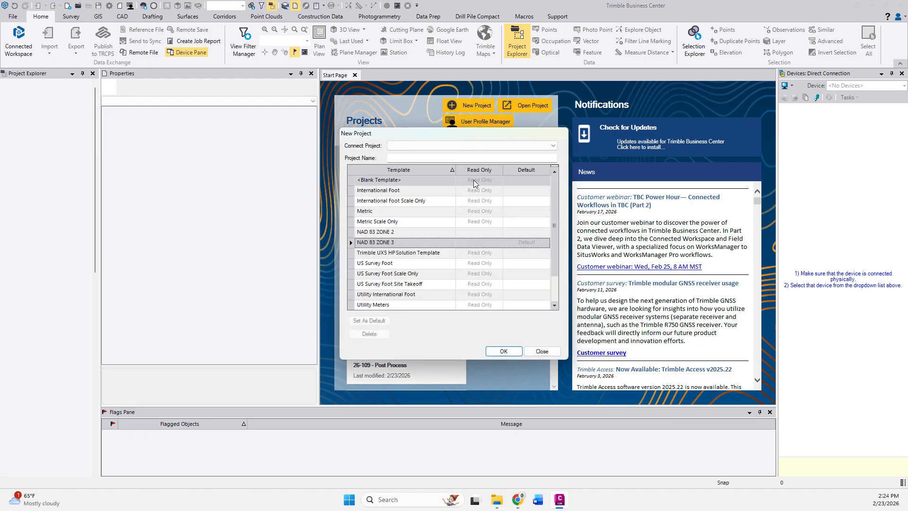
click(399, 273)
click(505, 351)
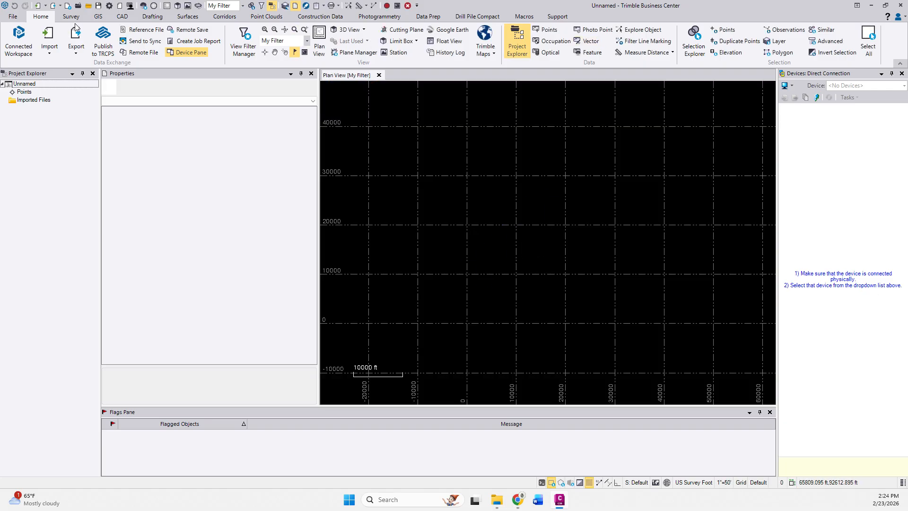
Start a job report and load job file 25-132 2026.02.18 from the 25-132 job's SURVEY, DOWNLOADS, 2026.02.18 - Staking Walls folder
click(197, 42)
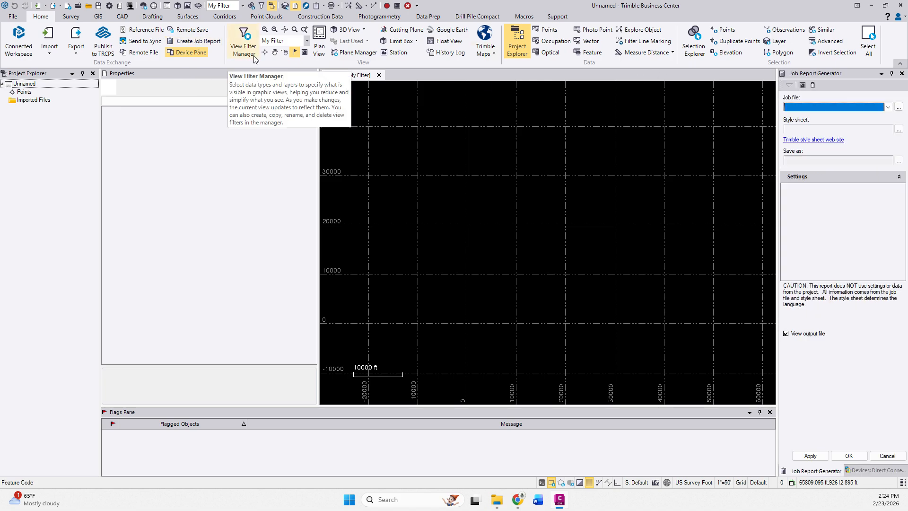
click(898, 107)
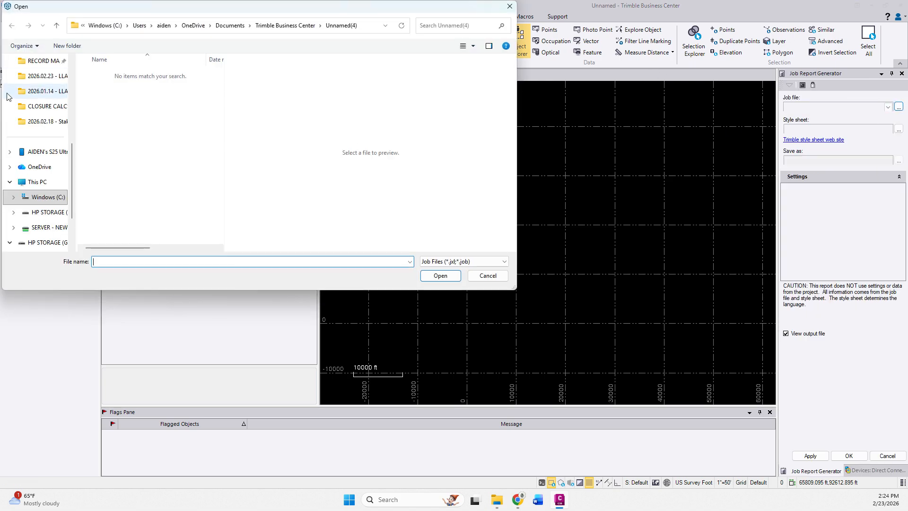
scroll(21, 90, up, 2)
click(41, 65)
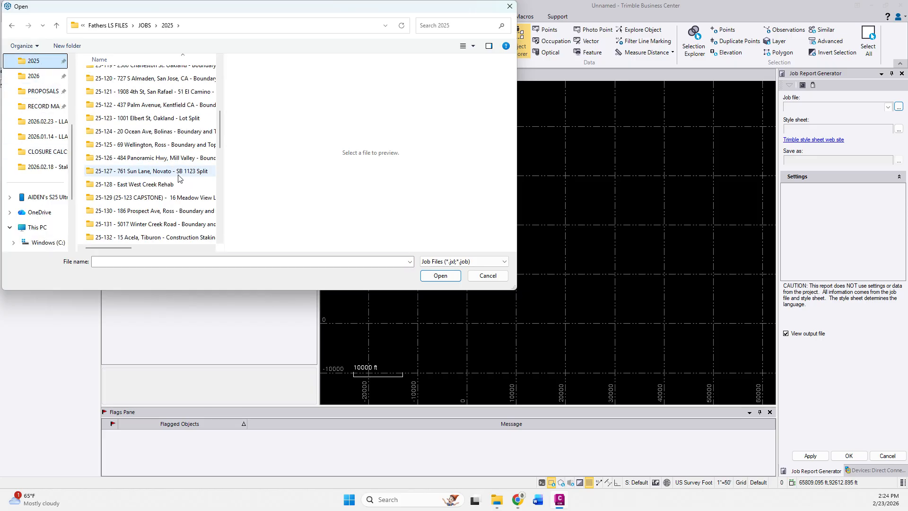
scroll(135, 164, down, 3)
double_click(135, 163)
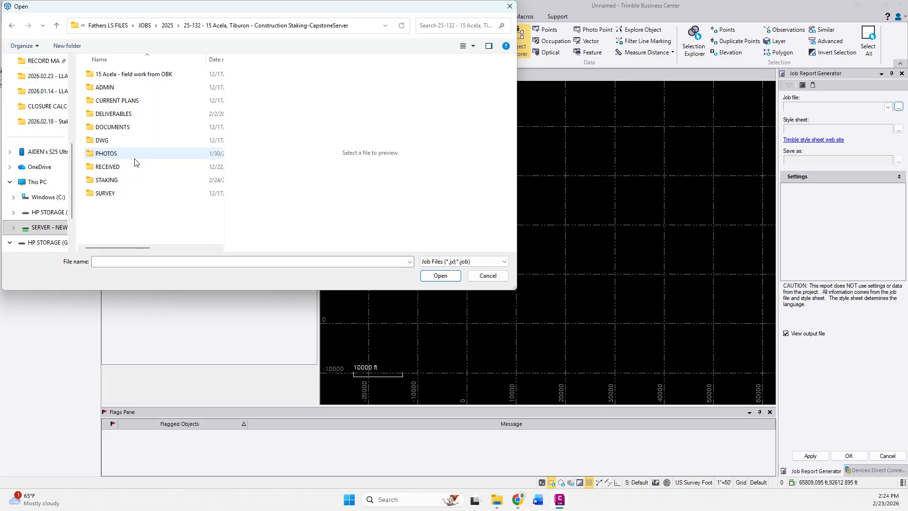
double_click(114, 193)
double_click(121, 74)
double_click(142, 220)
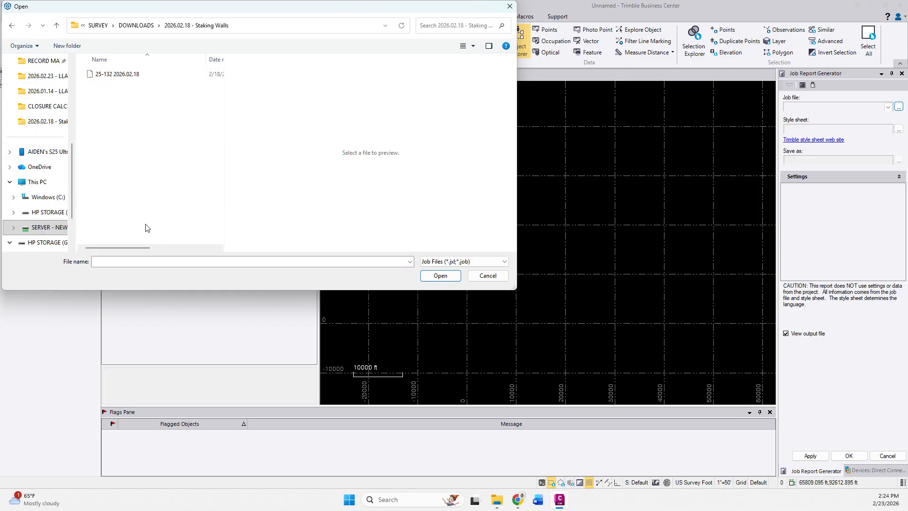
double_click(116, 74)
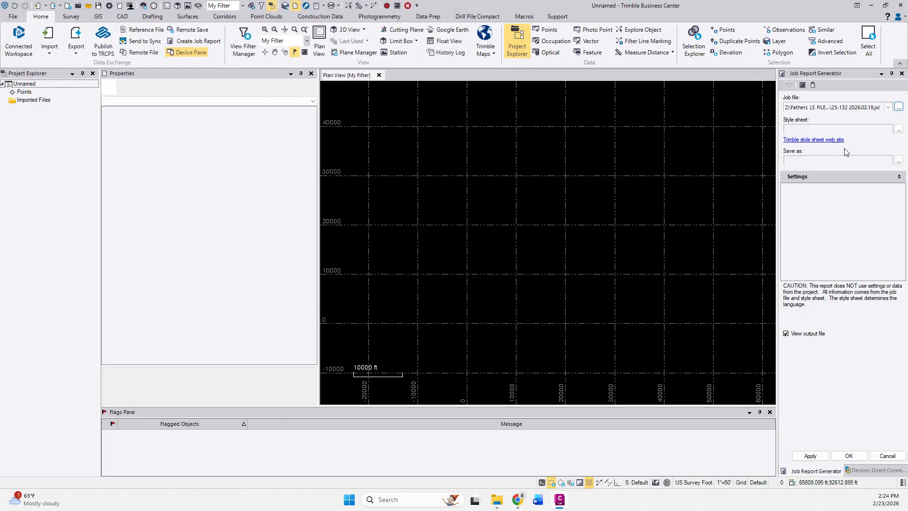
Set the report's style sheet to Cut Sheet 3 - fathers.xsl from GENERAL OFFICE, TRIMBLE, TBC STYLE SHEETS, Cut Sheet 3 - FATHERS
click(899, 129)
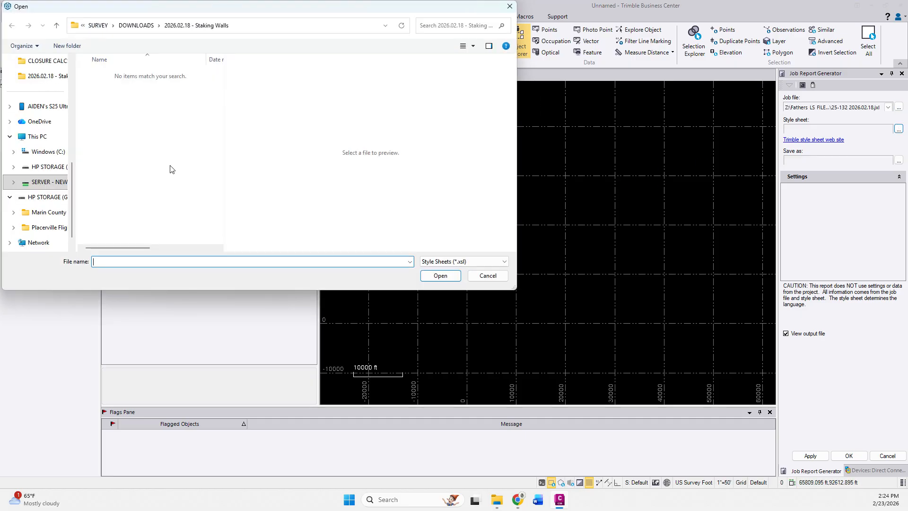
scroll(34, 109, up, 3)
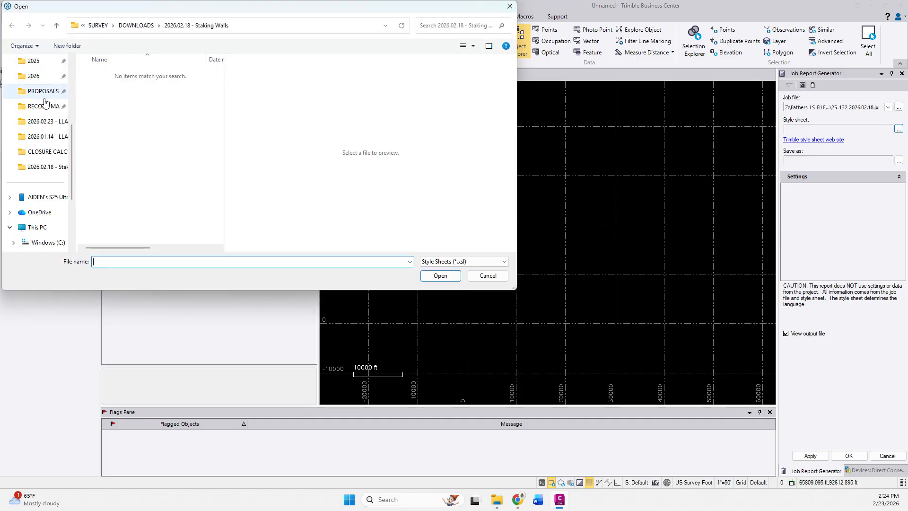
click(41, 91)
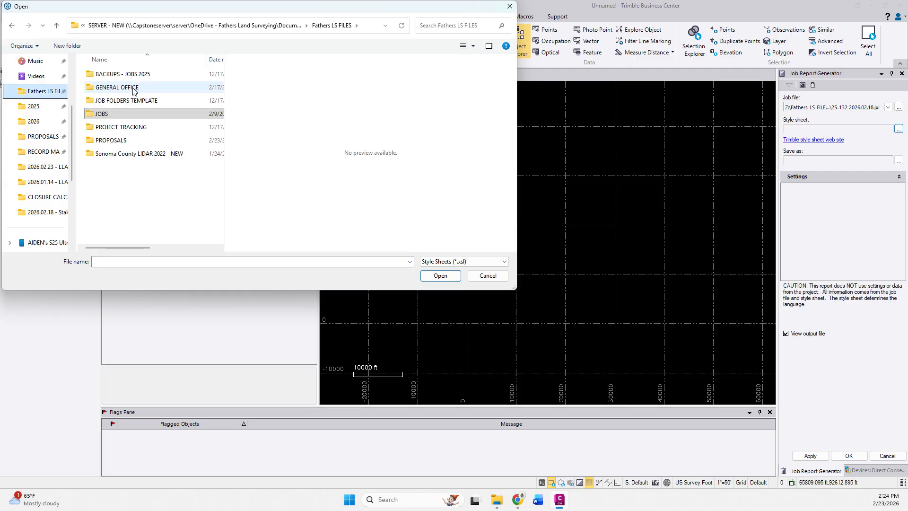
double_click(118, 87)
scroll(135, 114, down, 4)
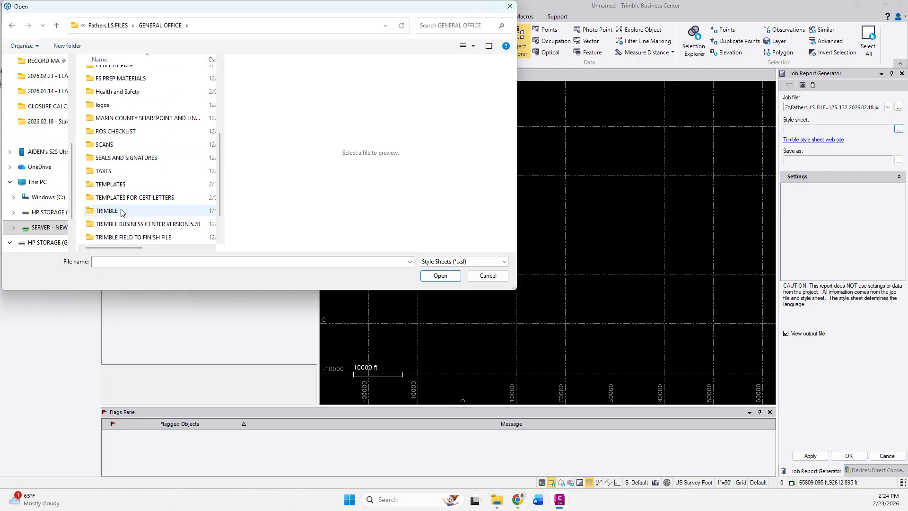
double_click(107, 211)
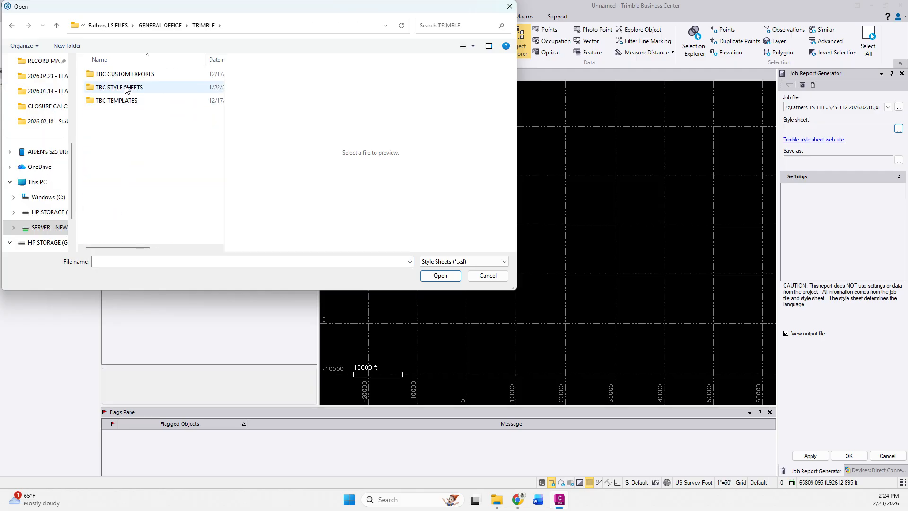
double_click(126, 88)
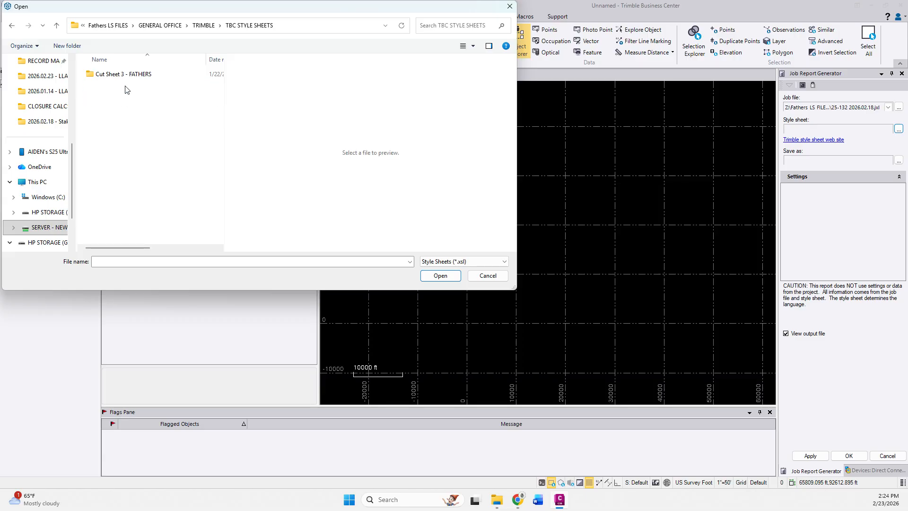
double_click(113, 76)
double_click(114, 75)
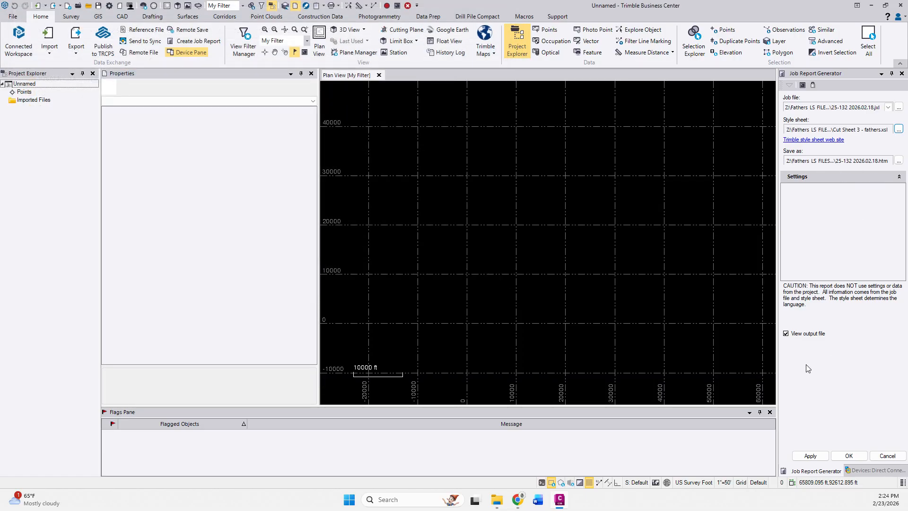
Decline replacing the existing report file and browse to the 25-132 job's DELIVERABLES folder as the save location
click(847, 457)
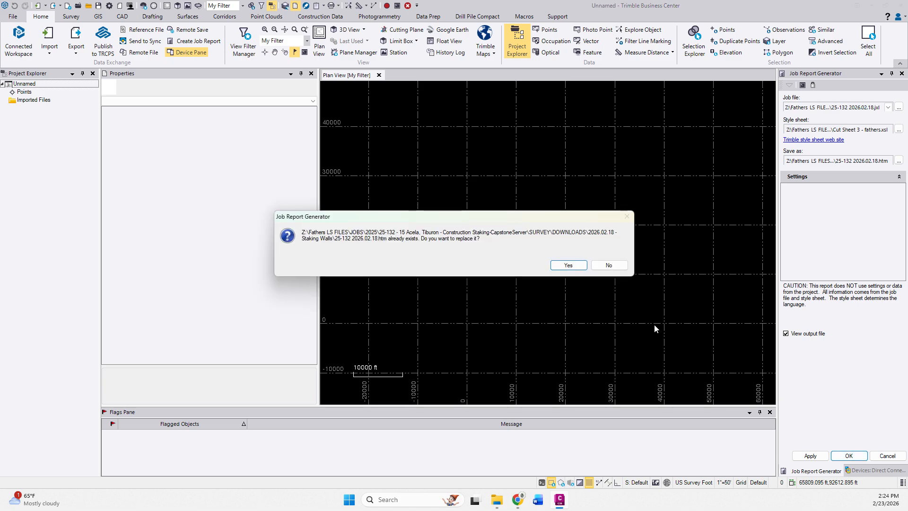
click(609, 265)
click(899, 161)
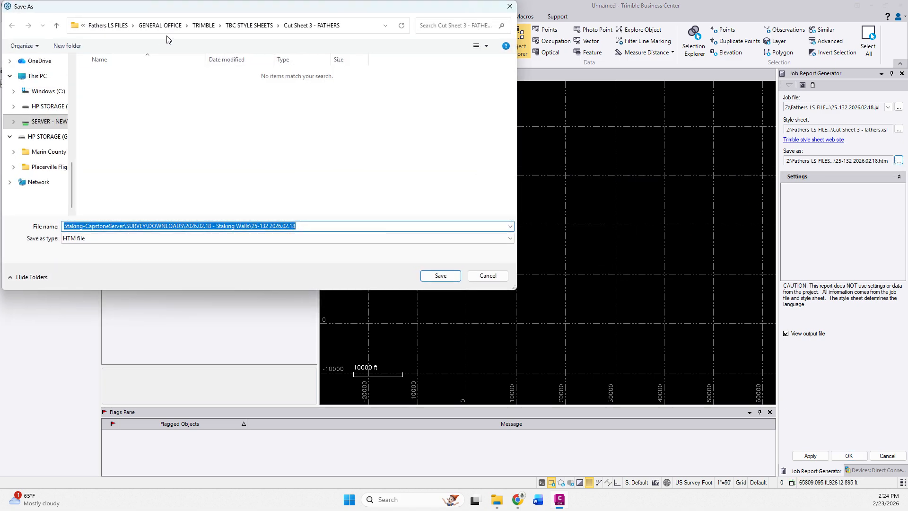
scroll(44, 105, up, 5)
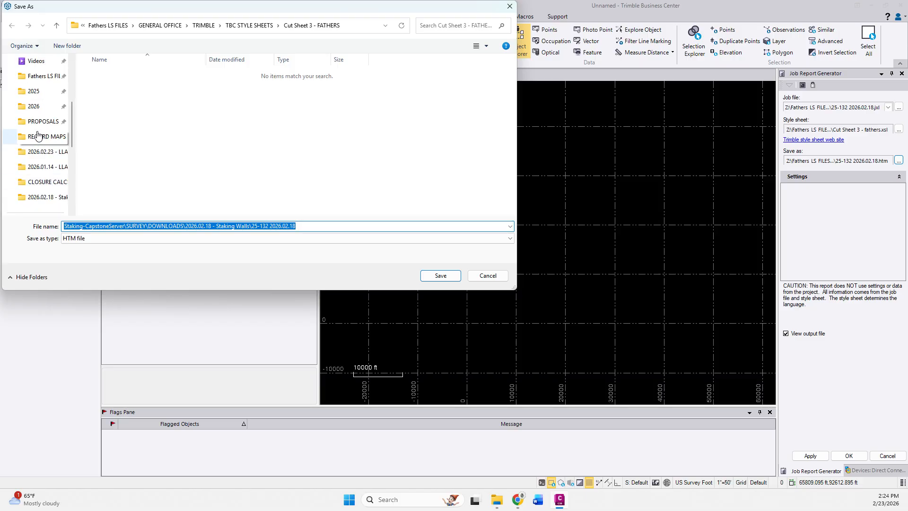
click(40, 94)
double_click(126, 199)
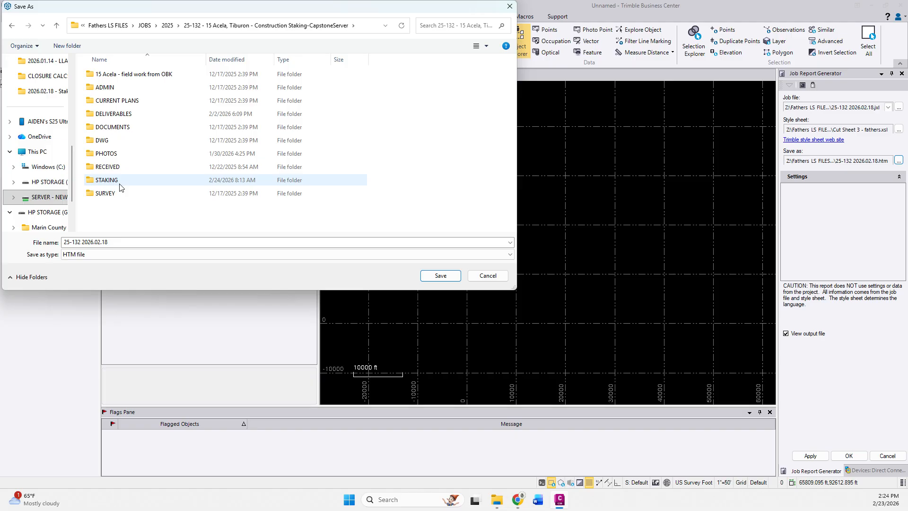
double_click(132, 114)
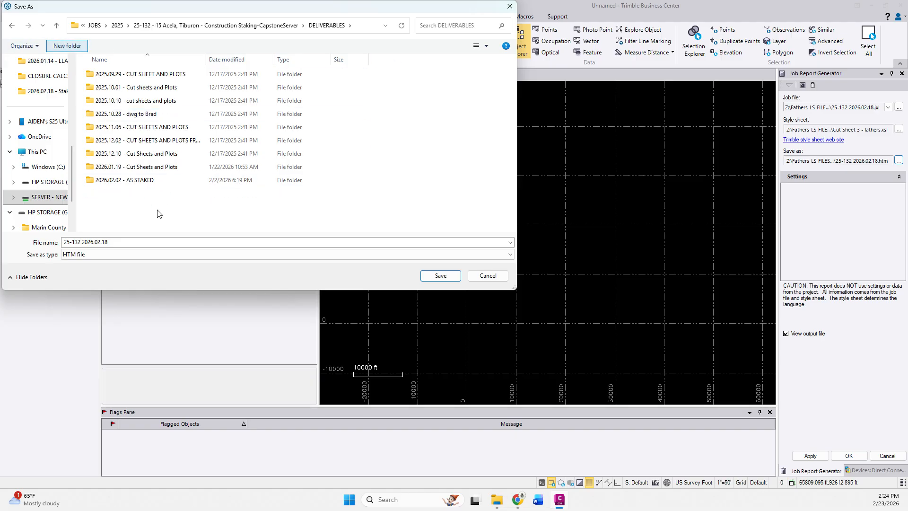
Create and open a new folder in DELIVERABLES named 2026.02.24 - AS STAKED WALLS PLOTS AND CUT SHEETS
text(20236)
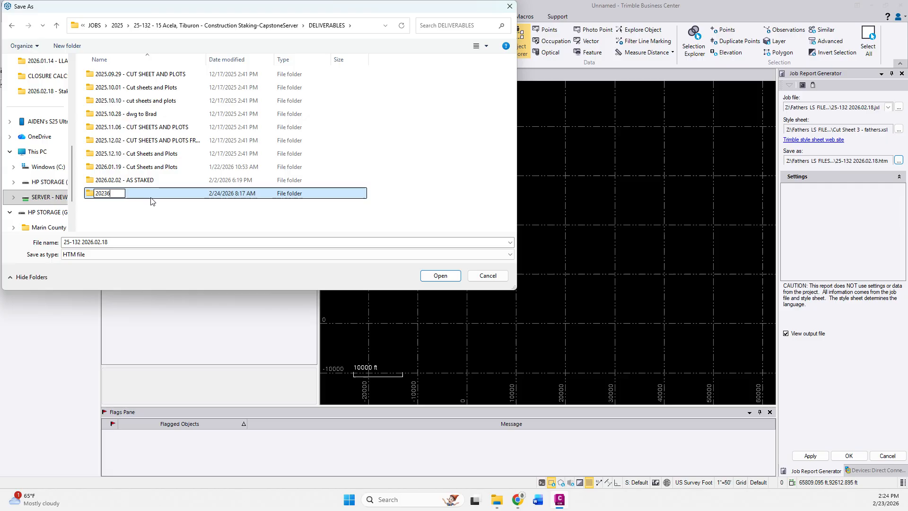
key(BackSpace)
key(BackSpace)
text(6.02.)
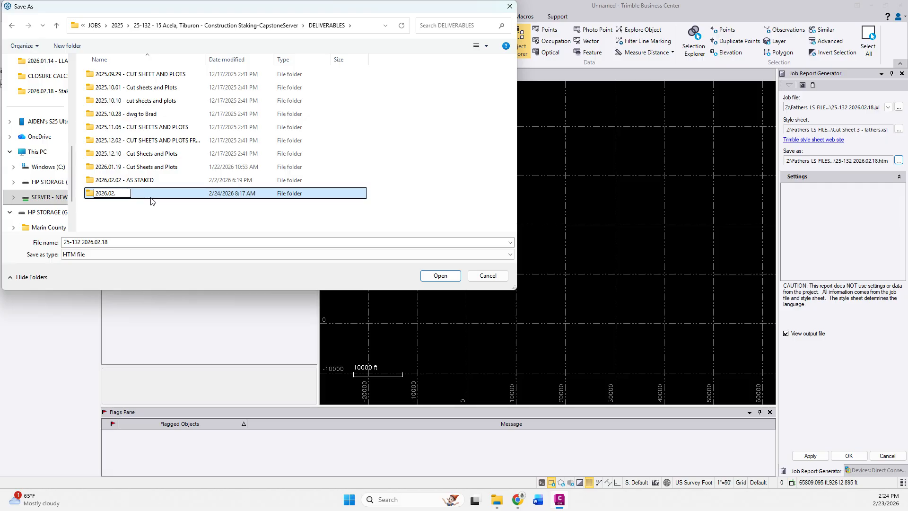
text(24 - AS ST)
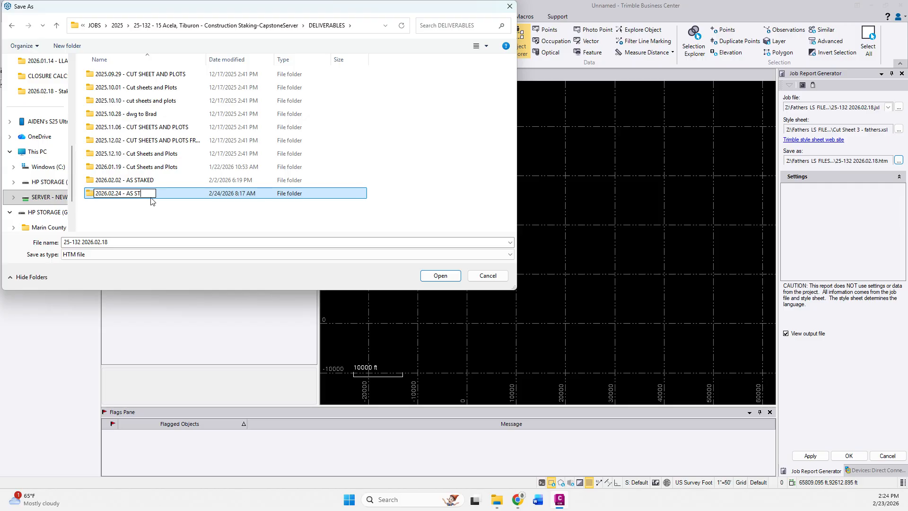
text(AKED WALLS PLOTS AND CUT SHEE)
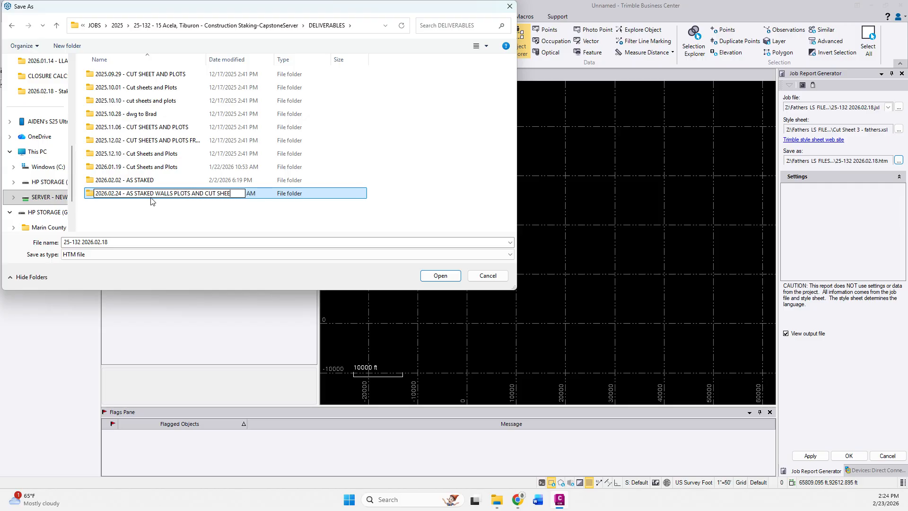
text(TS)
key(Return)
key(Return)
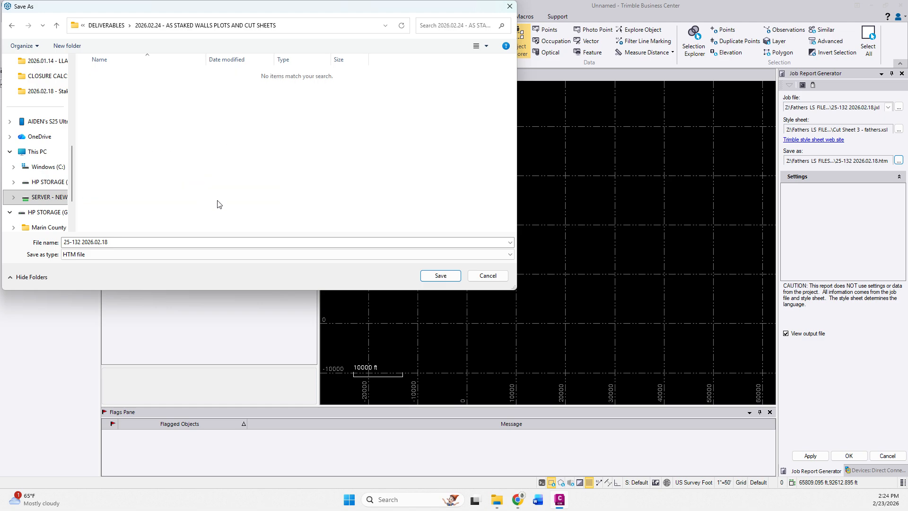
Set the report's output file name to 25-132 2026.02.18 - CUT SHEET as an HTM file in the new folder
double_click(244, 246)
click(244, 246)
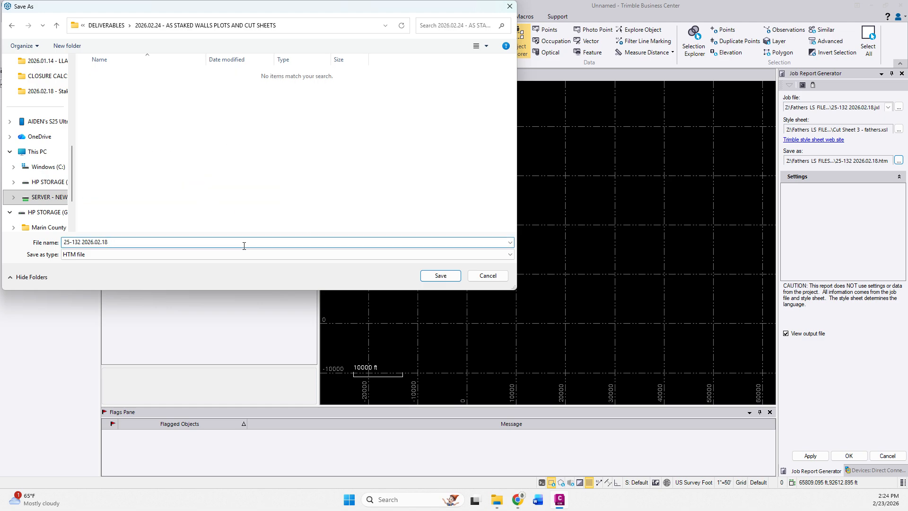
text(- CUT SHEET)
key(Return)
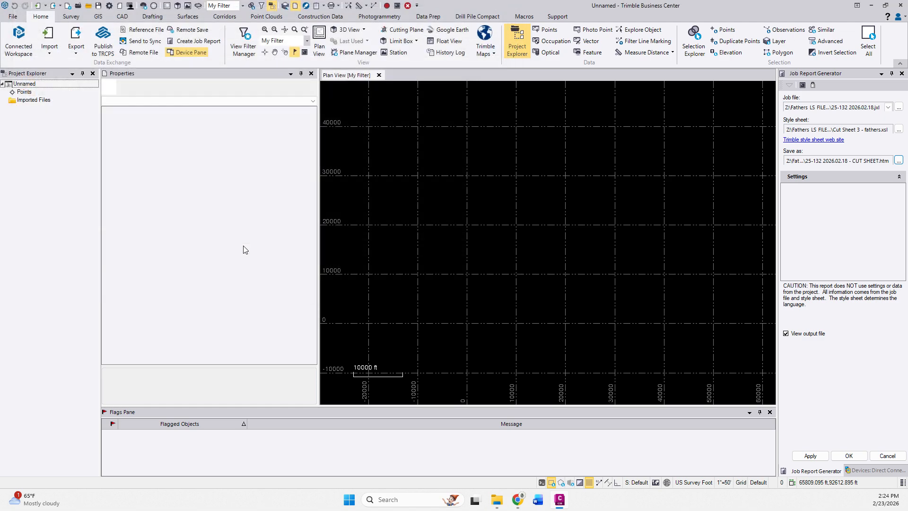
Generate the job report and view the resulting Cut Sheet Report in the browser, closing it when done
click(852, 458)
drag(1, 123, 377, 63)
double_click(448, 61)
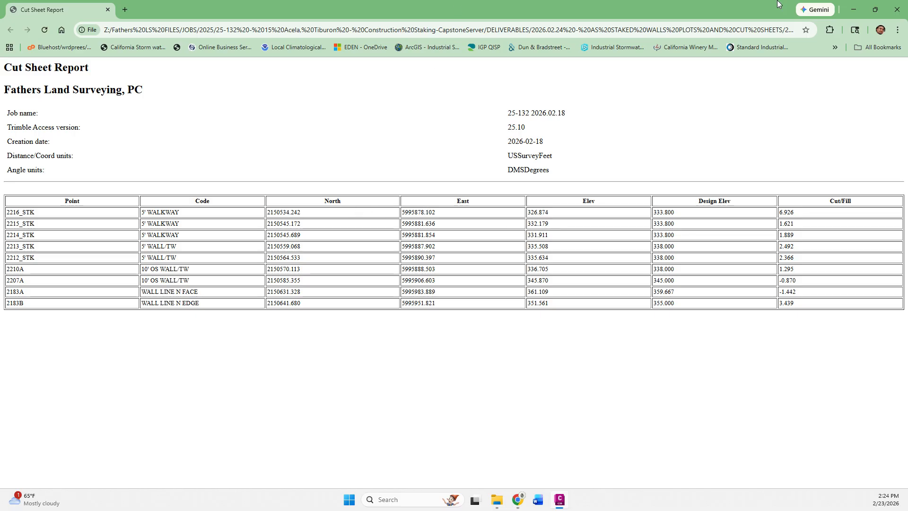
click(898, 10)
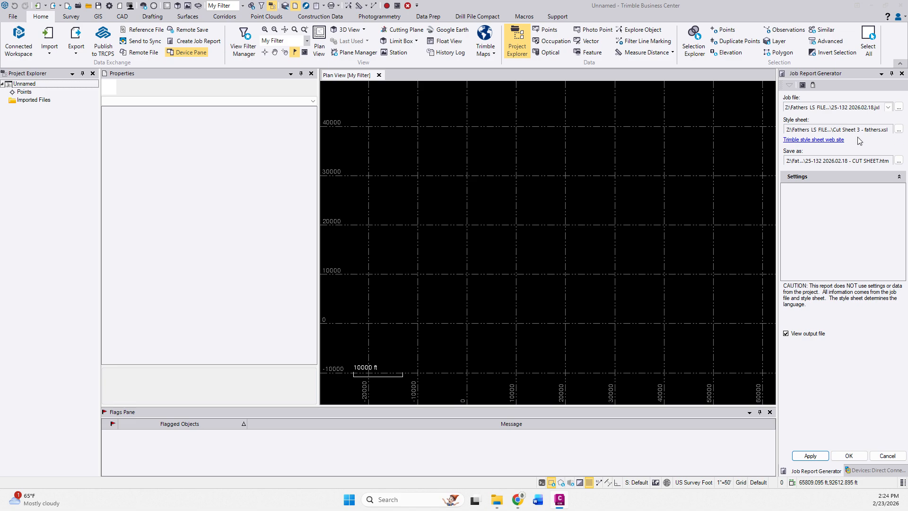
Browse for the style sheet in TRIMBLE, TBC STYLE SHEETS, Cut Sheet 3 - FATHERS
click(899, 130)
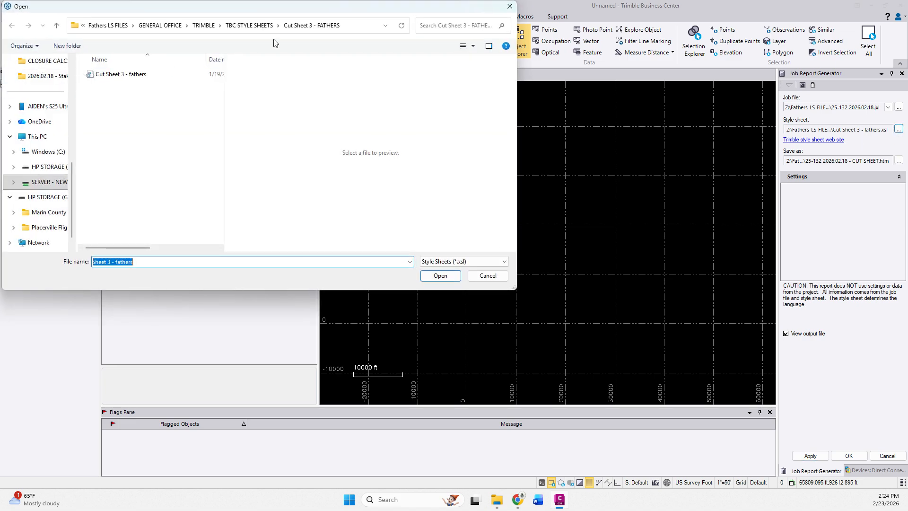
click(250, 25)
click(204, 26)
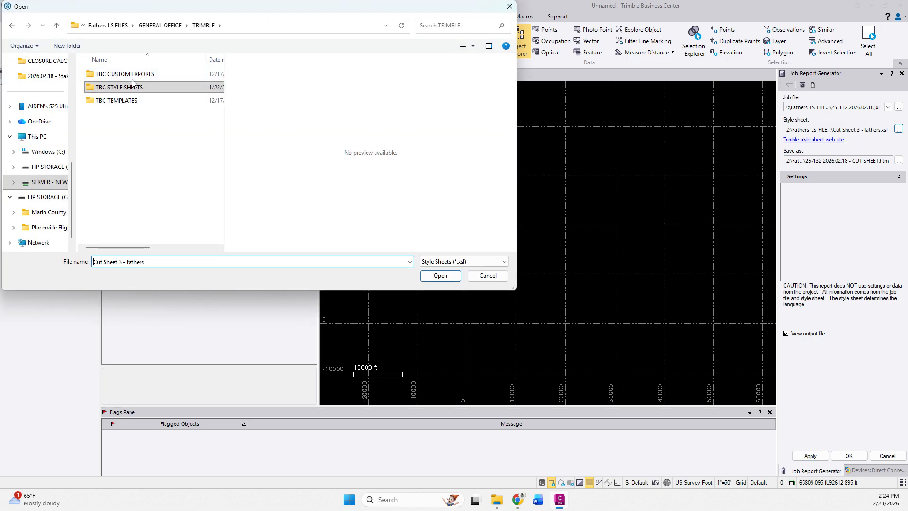
double_click(133, 84)
double_click(146, 76)
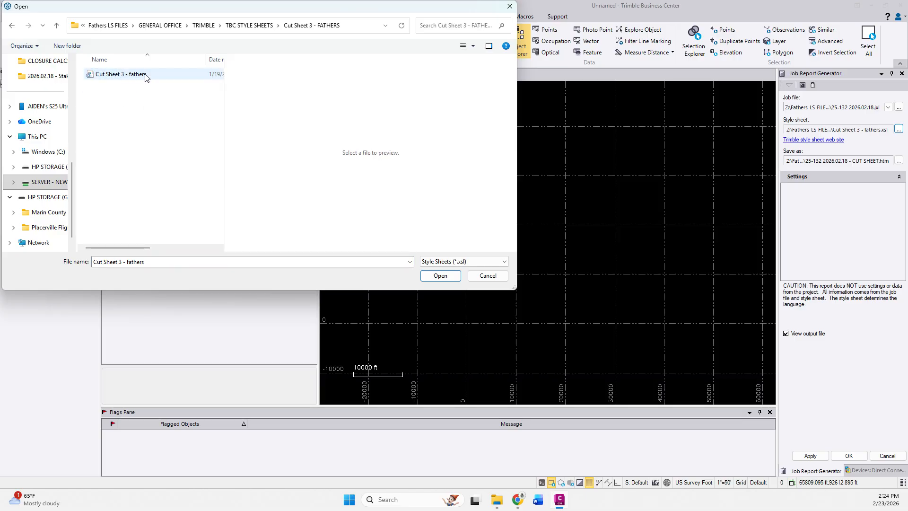
Enlarge the file dialog and its file list, and open the Cut Sheet 3 - fathers style sheet in Notepad
right_click(137, 77)
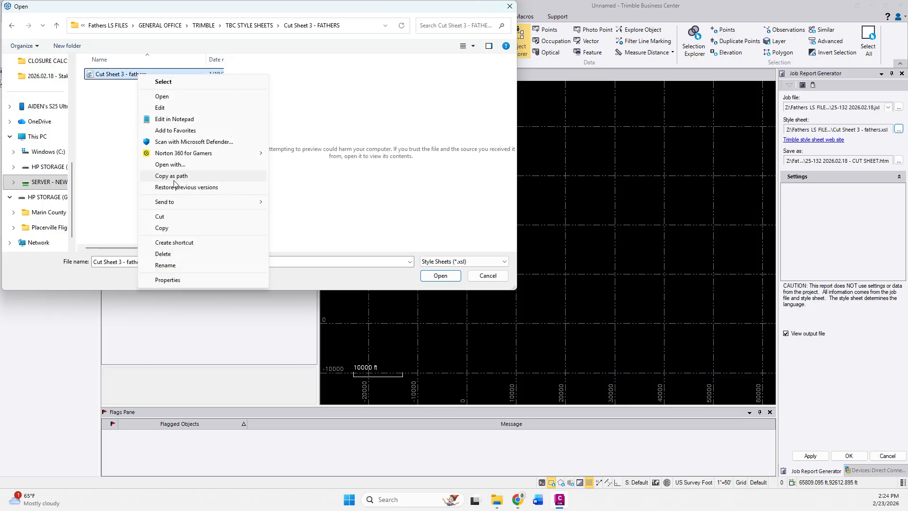
click(156, 177)
drag(513, 289, 674, 363)
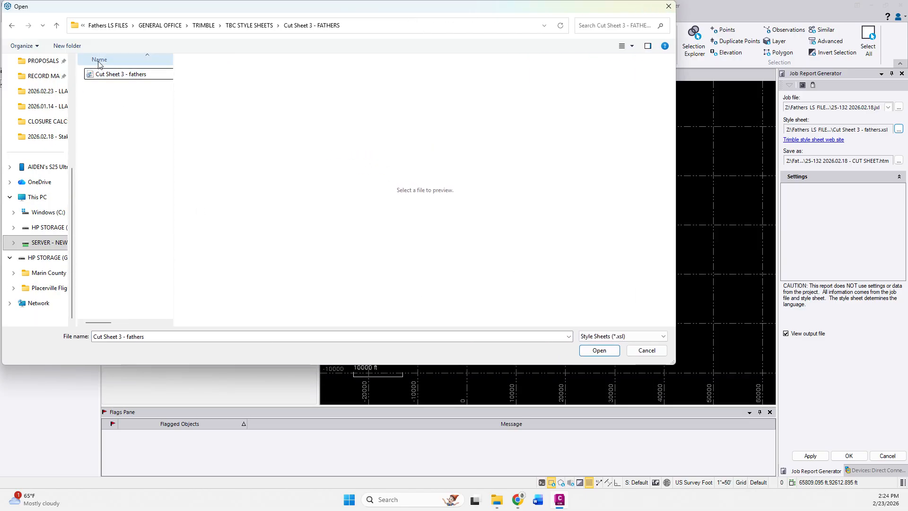
drag(176, 100, 539, 135)
right_click(125, 68)
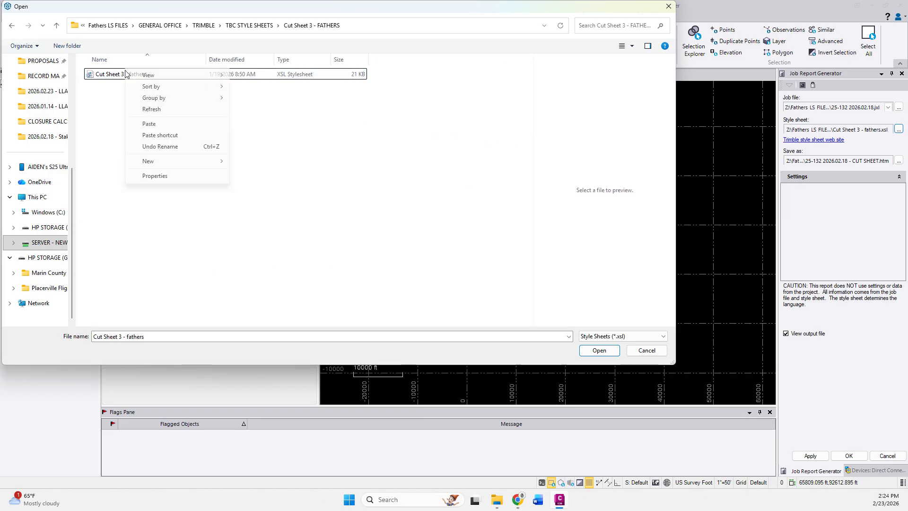
click(127, 77)
right_click(132, 77)
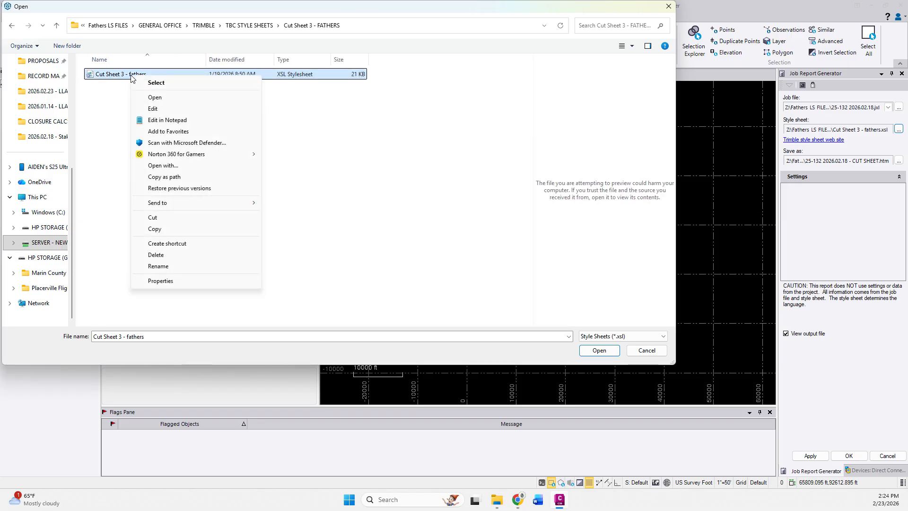
click(181, 121)
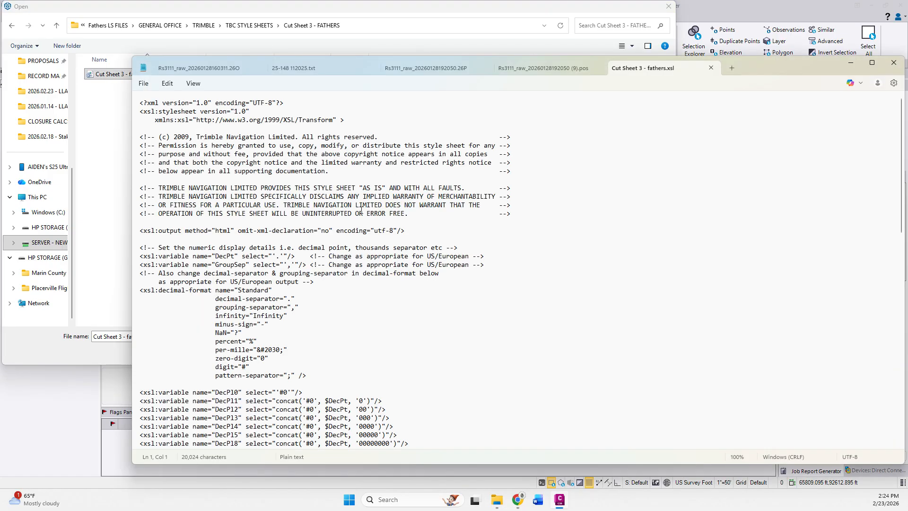
Delete the North and East column header lines from the report table's THEAD section in the style sheet
scroll(361, 209, down, 6)
drag(904, 125, 896, 169)
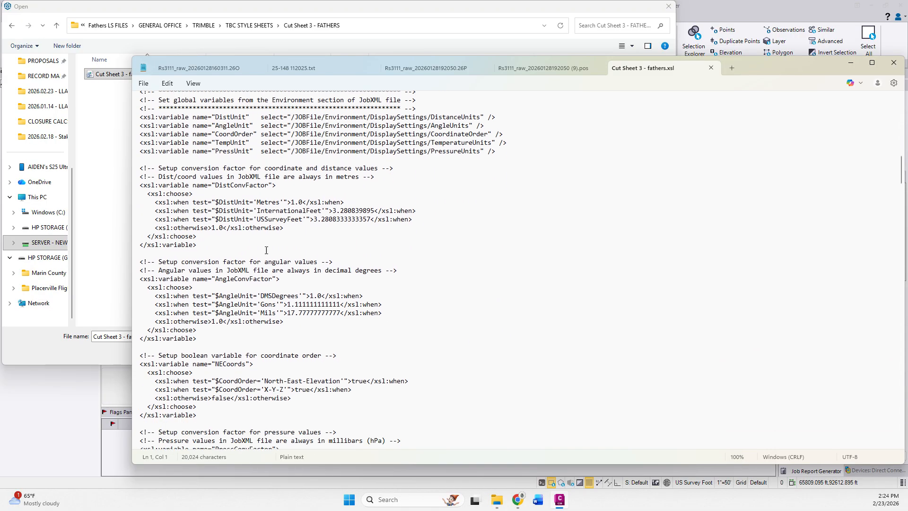
scroll(290, 308, down, 4)
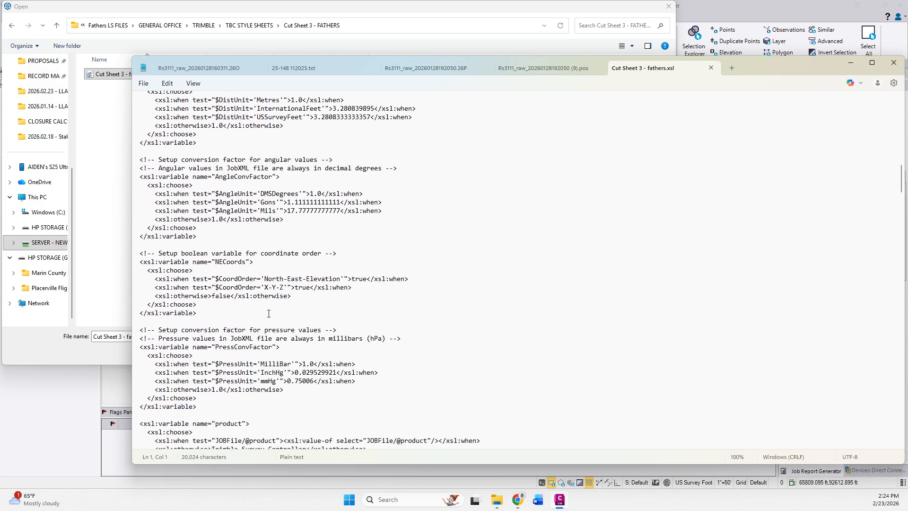
scroll(289, 316, down, 20)
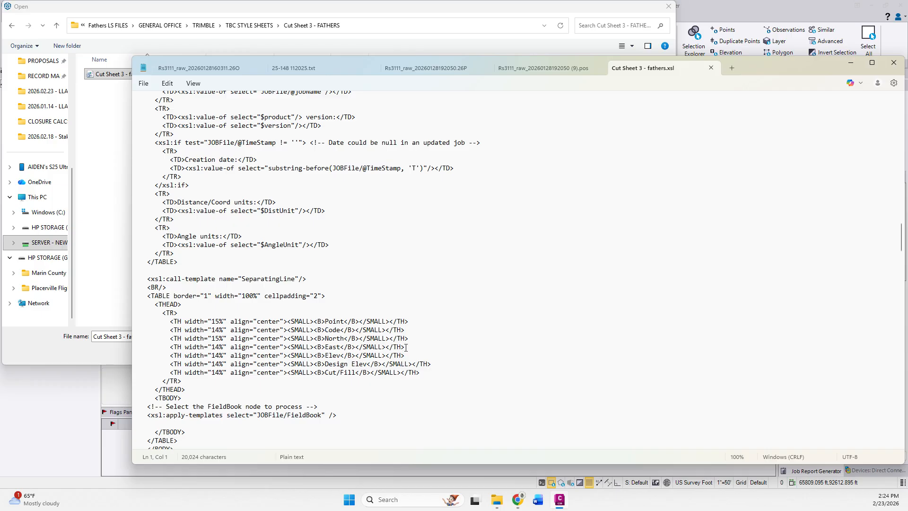
drag(406, 348, 192, 349)
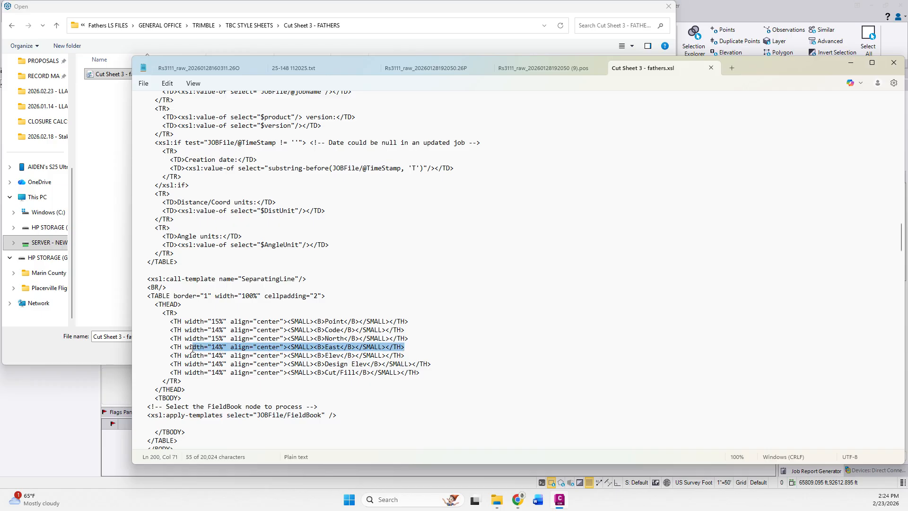
key(shift+Home)
key(shift+Up)
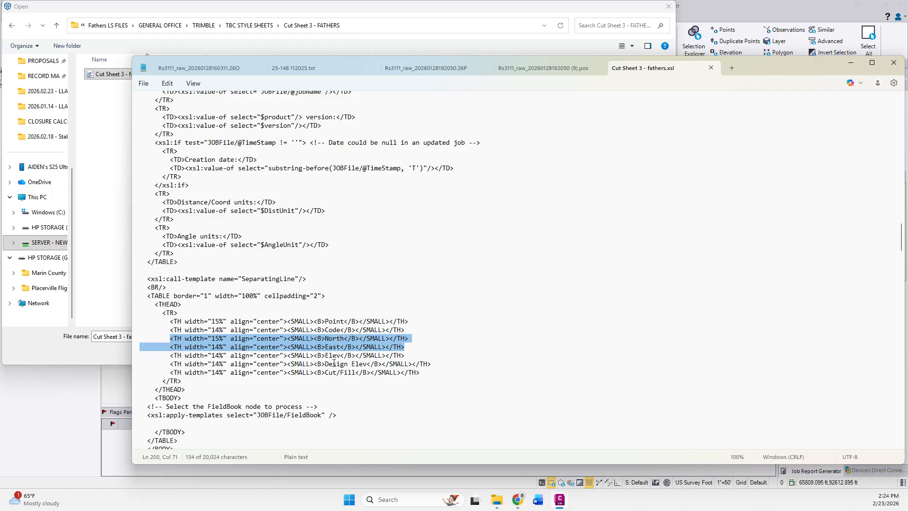
key(Delete)
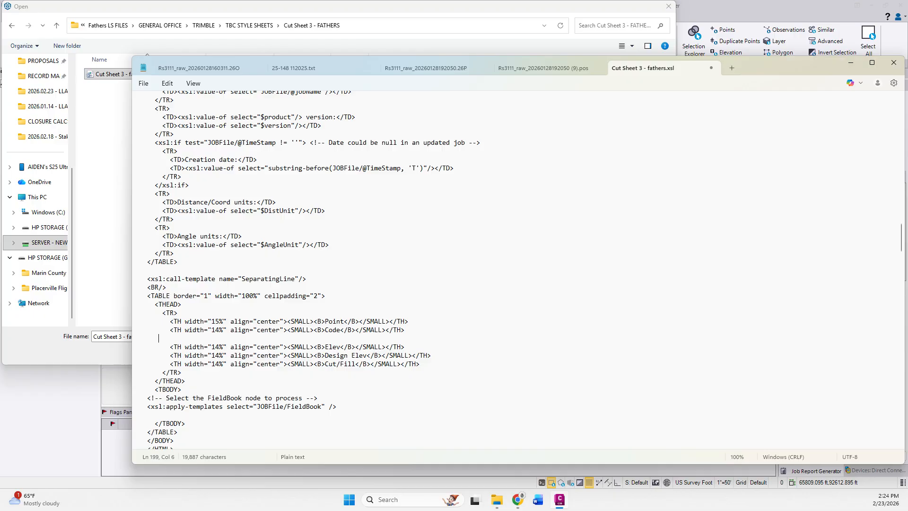
Remove the leftover blank line between the Code and Elev header lines, keeping the Code line's closing tag intact
key(BackSpace)
key(BackSpace)
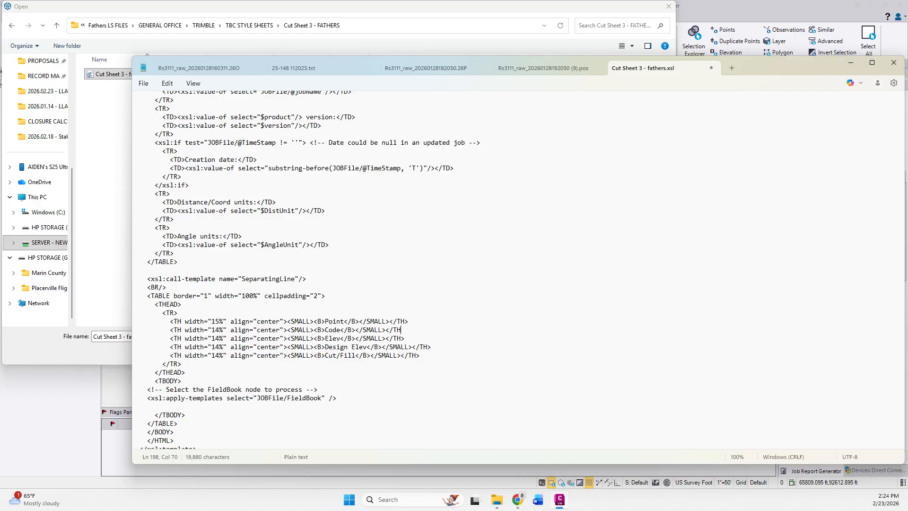
key(ctrl+z)
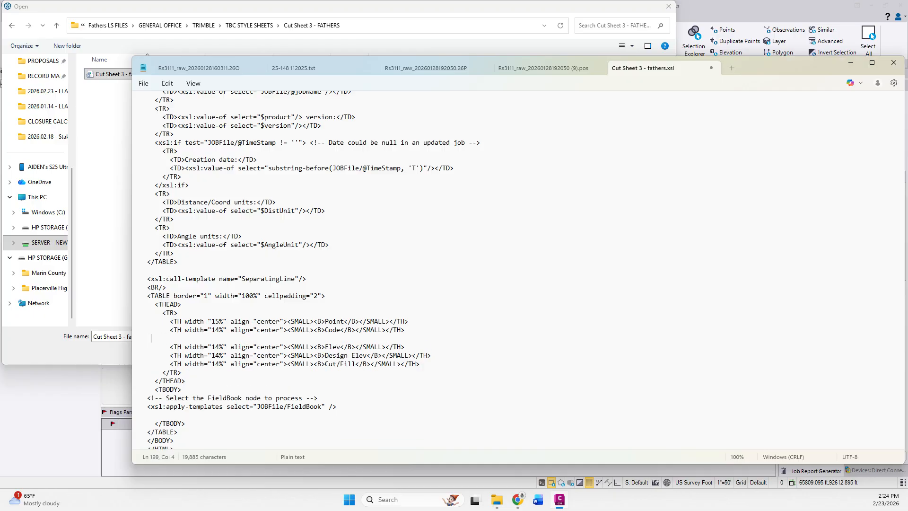
key(BackSpace)
key(BackSpace)
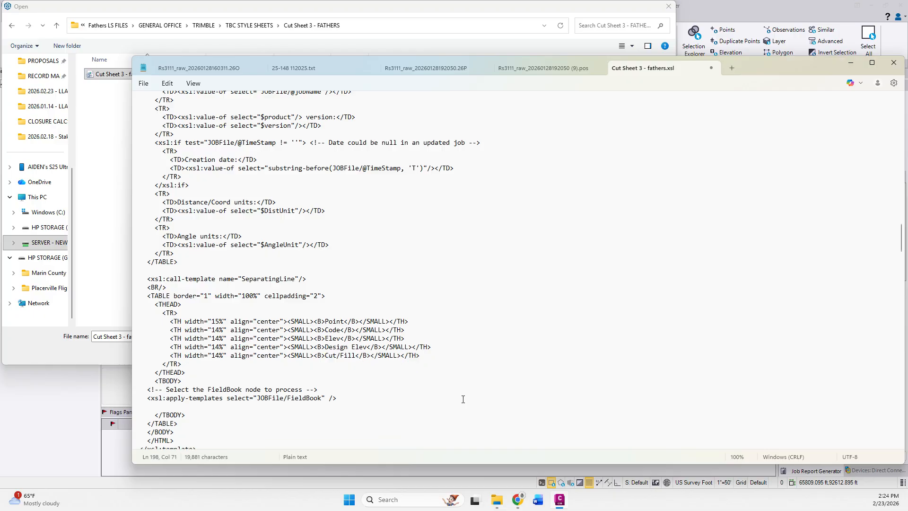
Bring the edited Cut Sheet 3 - fathers style sheet back up in Notepad from the style sheet file dialog
click(127, 207)
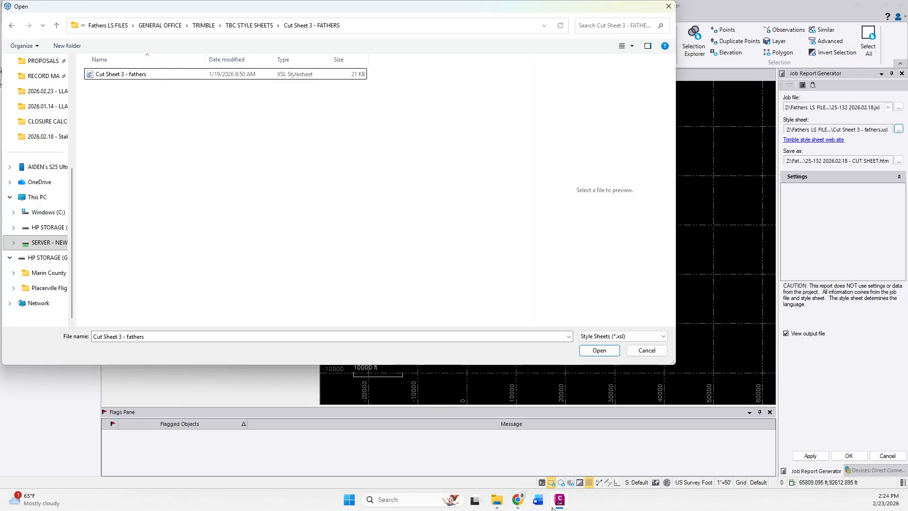
click(521, 504)
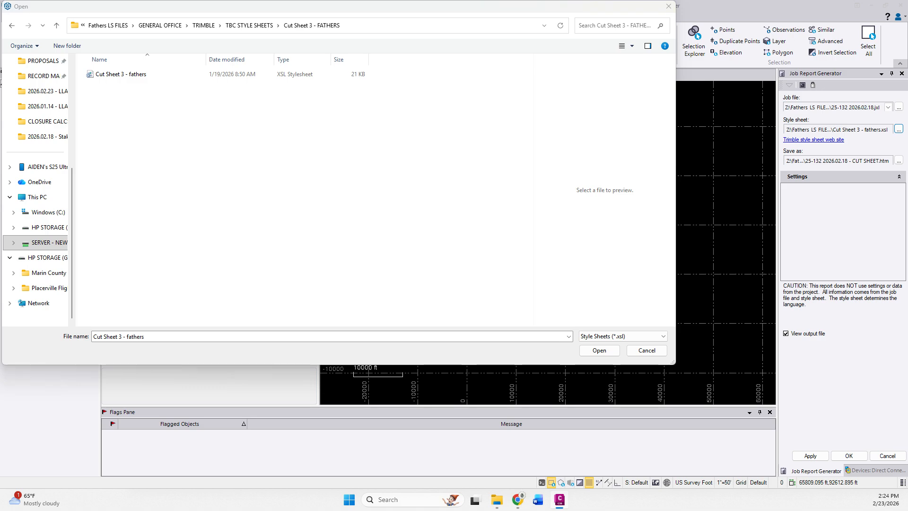
double_click(152, 77)
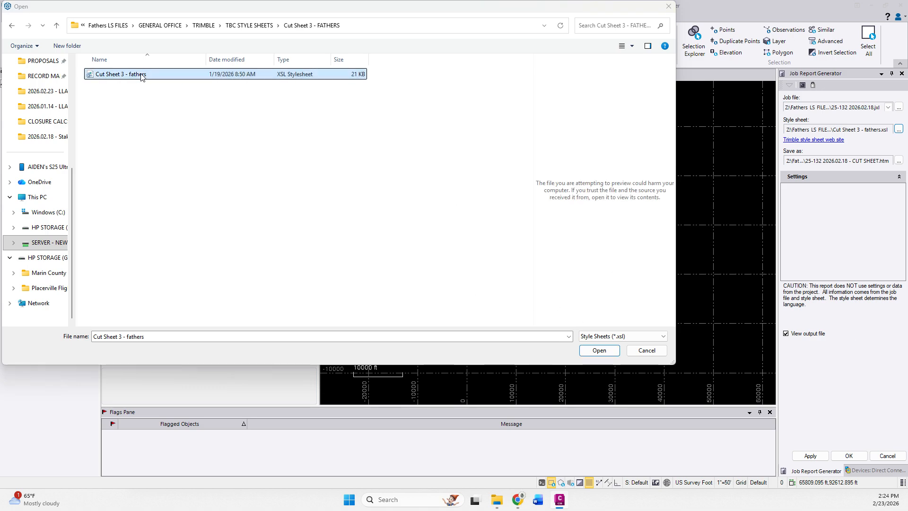
click(899, 129)
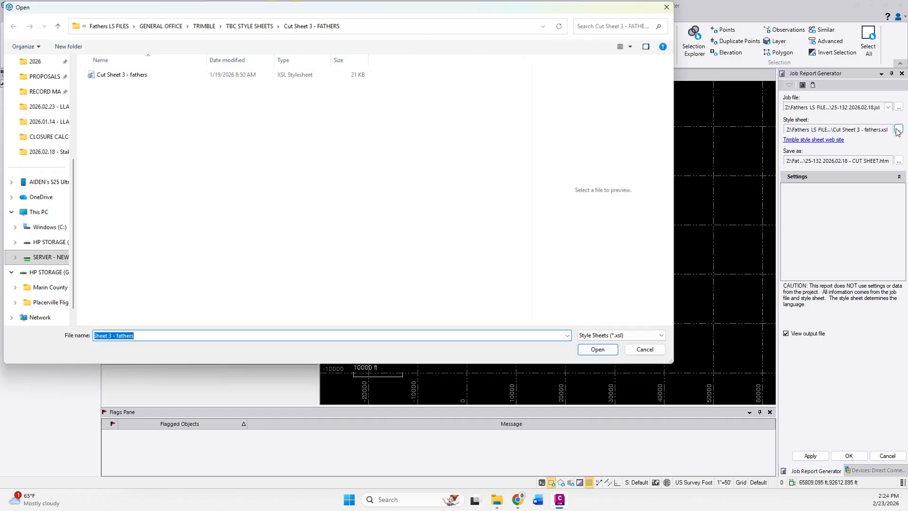
right_click(124, 73)
click(156, 119)
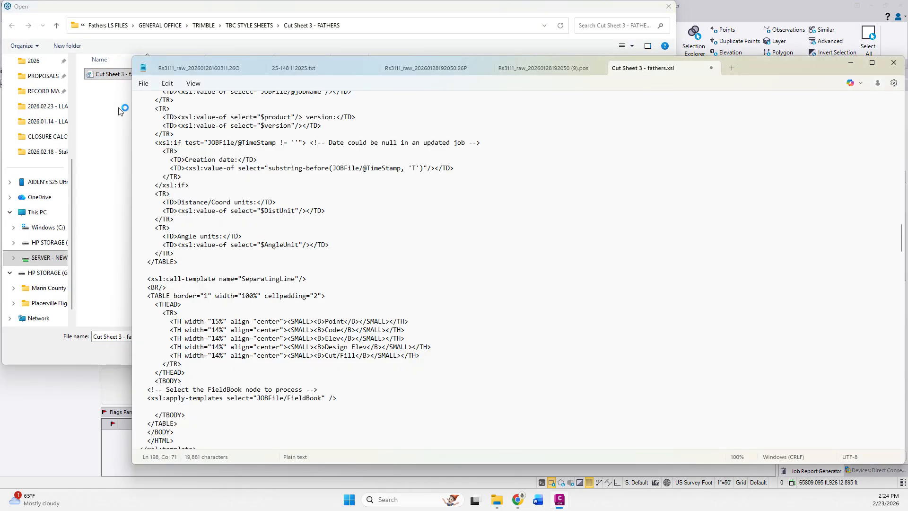
drag(775, 64, 907, 107)
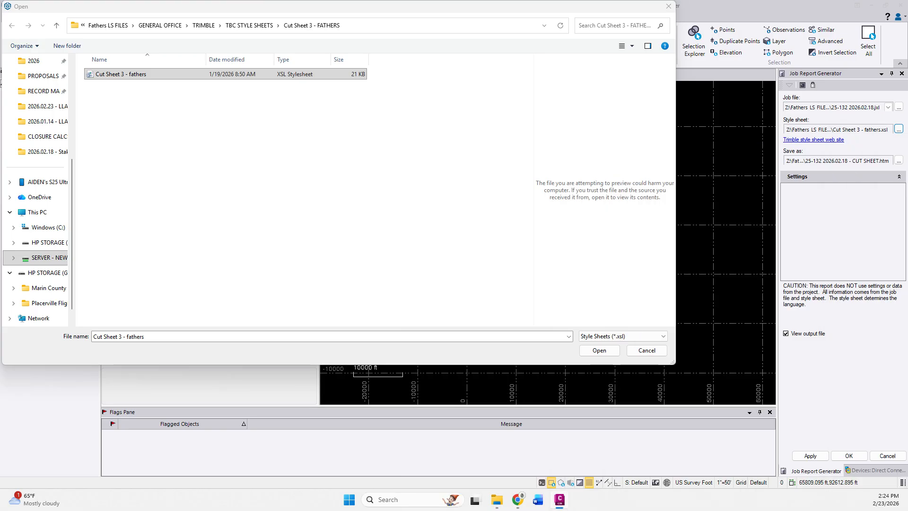
click(202, 245)
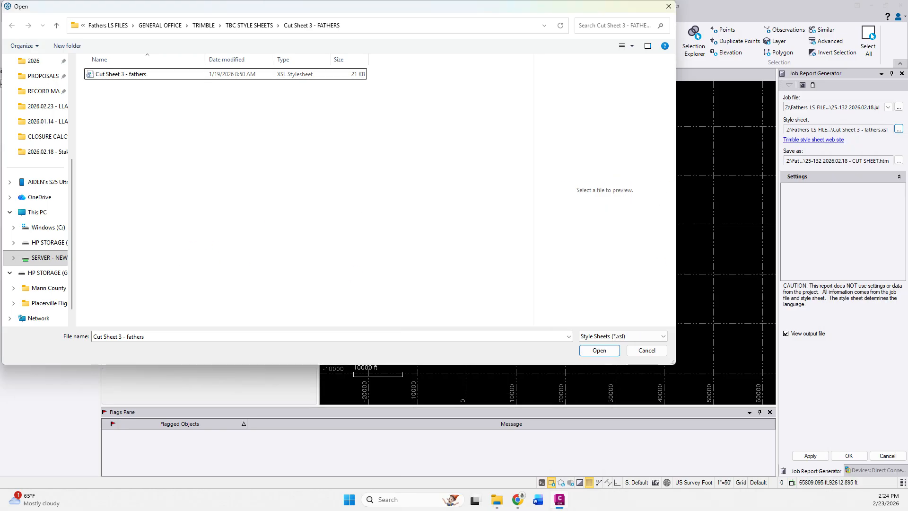
drag(907, 111, 784, 81)
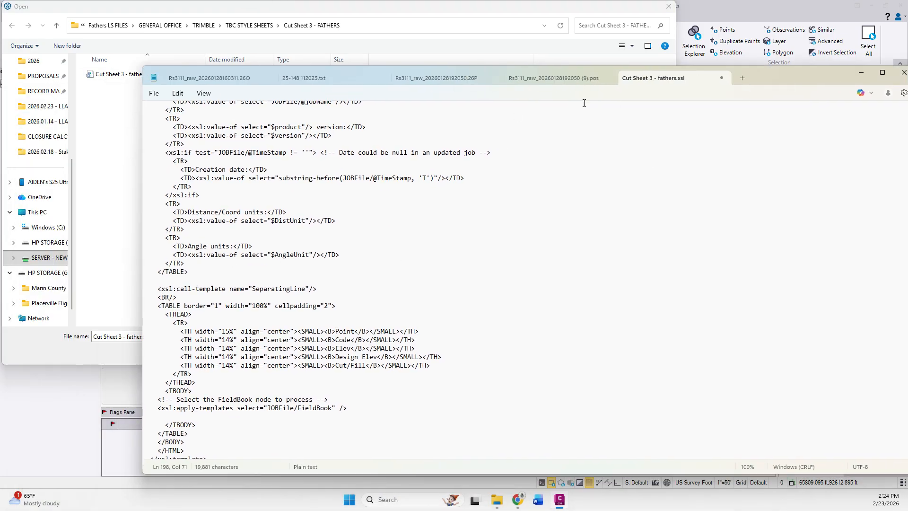
Save the edited Cut Sheet 3 - fathers.xsl and close its tab and the Notepad window
click(153, 93)
click(165, 188)
click(721, 79)
click(904, 73)
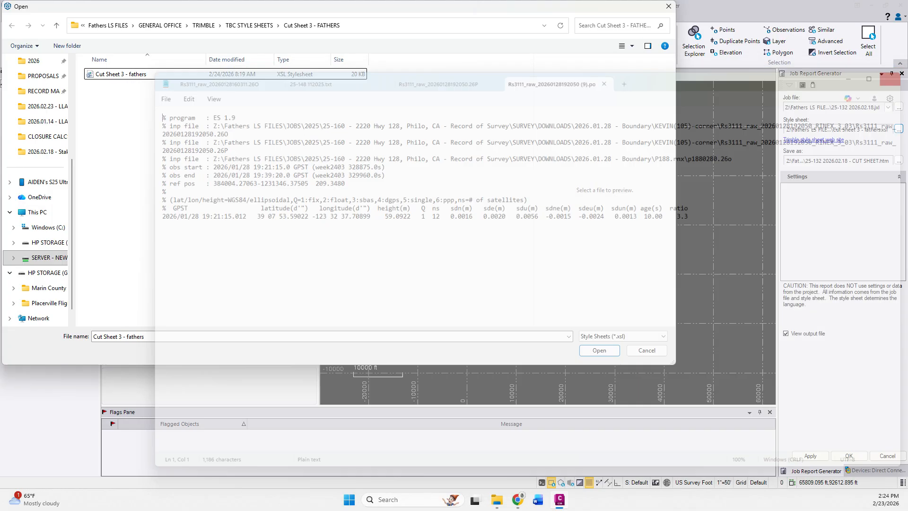
Reopen the saved style sheet in Notepad at the table header lines and dock the window to half the screen
right_click(185, 77)
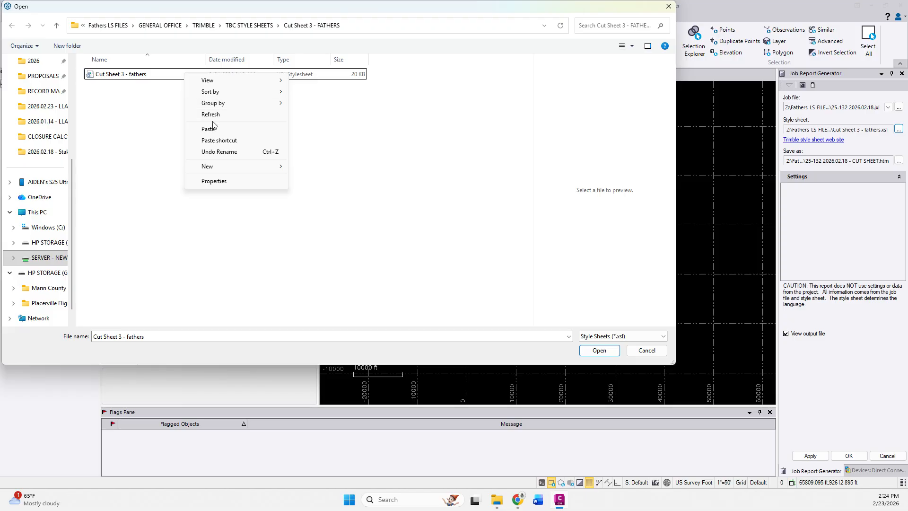
click(135, 76)
right_click(135, 76)
click(161, 117)
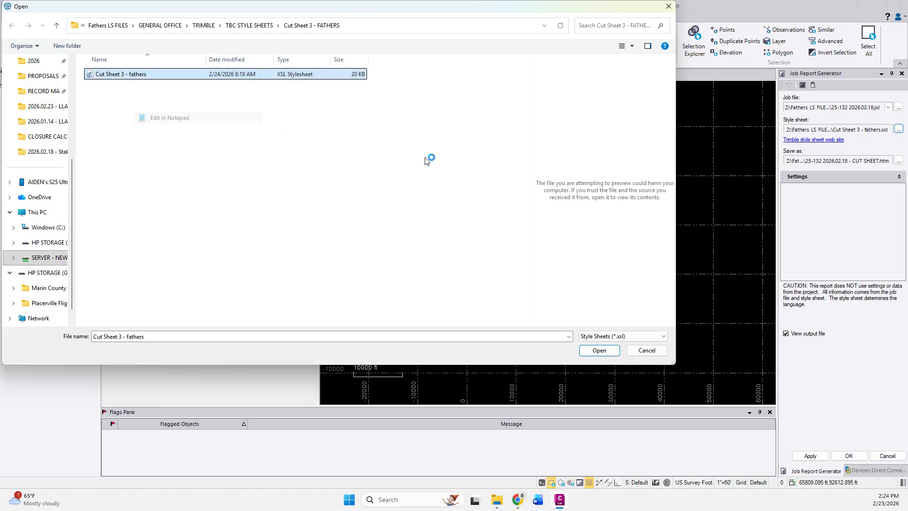
drag(785, 75, 732, 71)
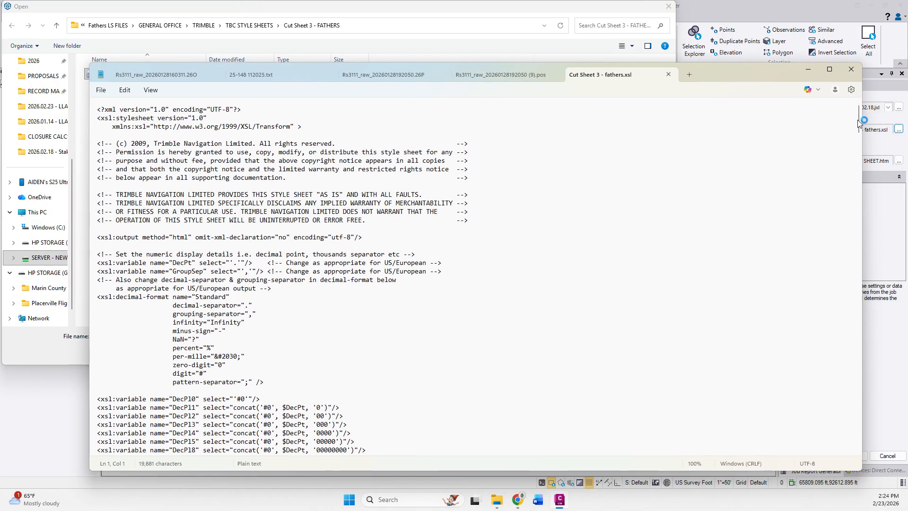
drag(858, 120, 859, 250)
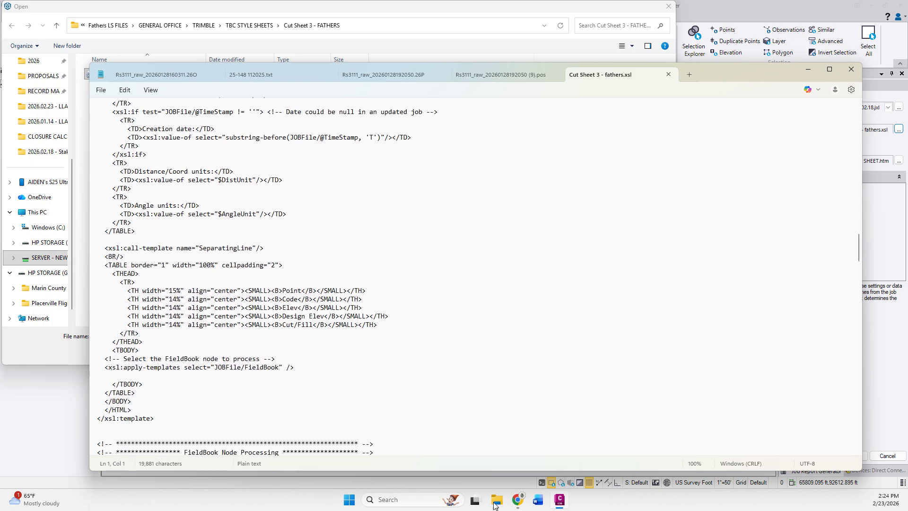
drag(706, 75, 907, 78)
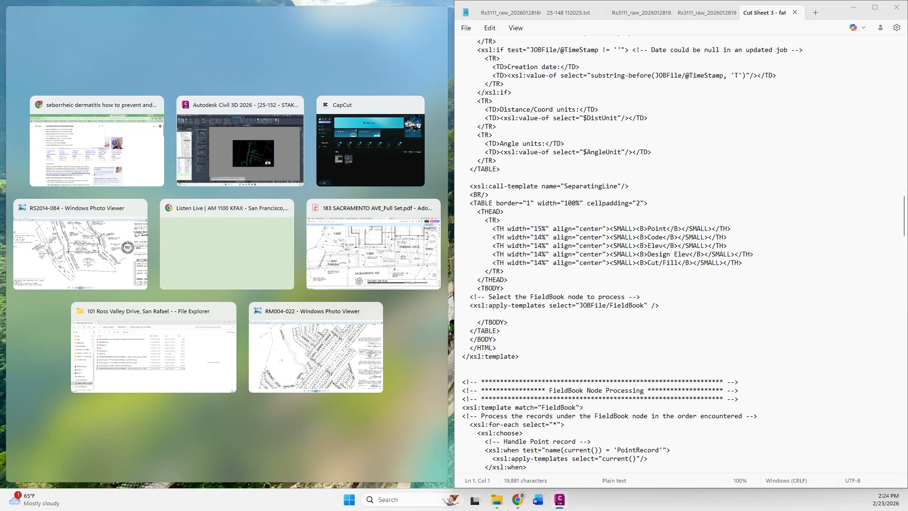
Browse the style sheet file dialog to GENERAL OFFICE > CUT SHEET TEMPLATE and list all file types
click(501, 504)
click(125, 181)
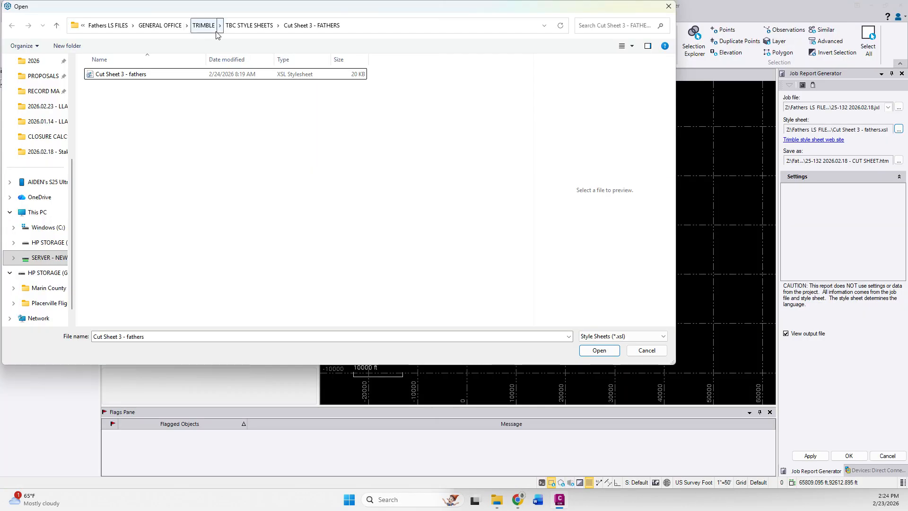
click(249, 25)
click(160, 25)
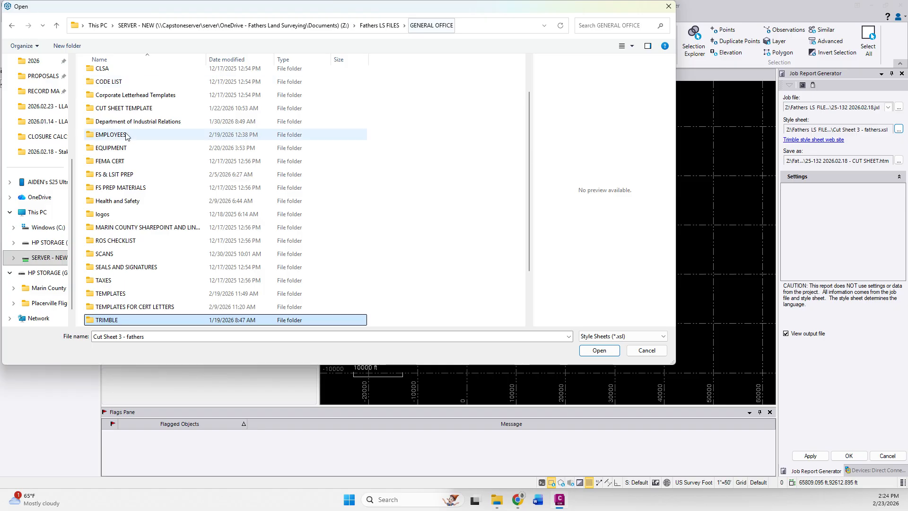
double_click(124, 108)
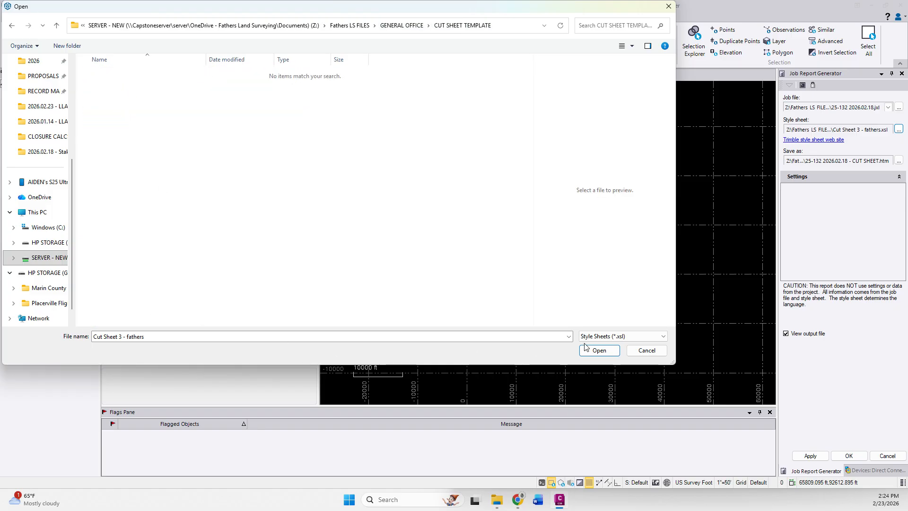
click(602, 336)
click(597, 353)
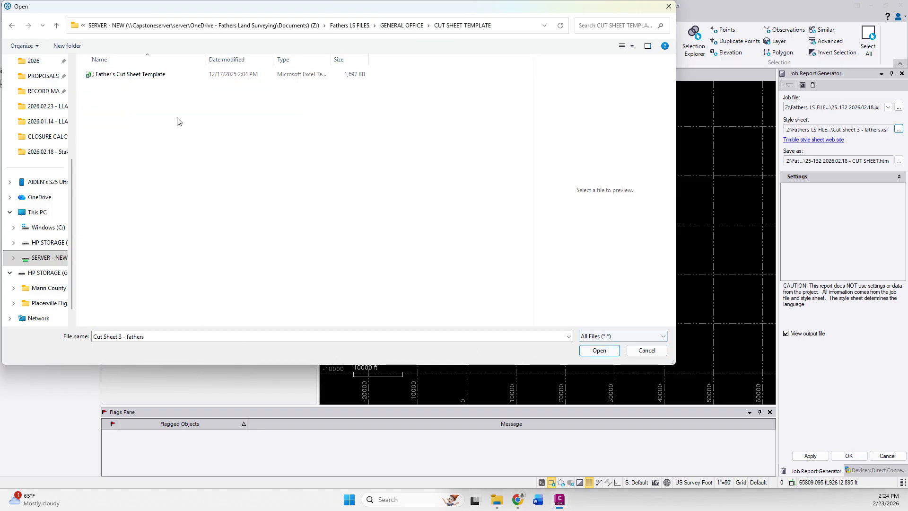
Preview Father's Cut Sheet Template in the file dialog and widen the preview to examine its column headings
right_click(147, 75)
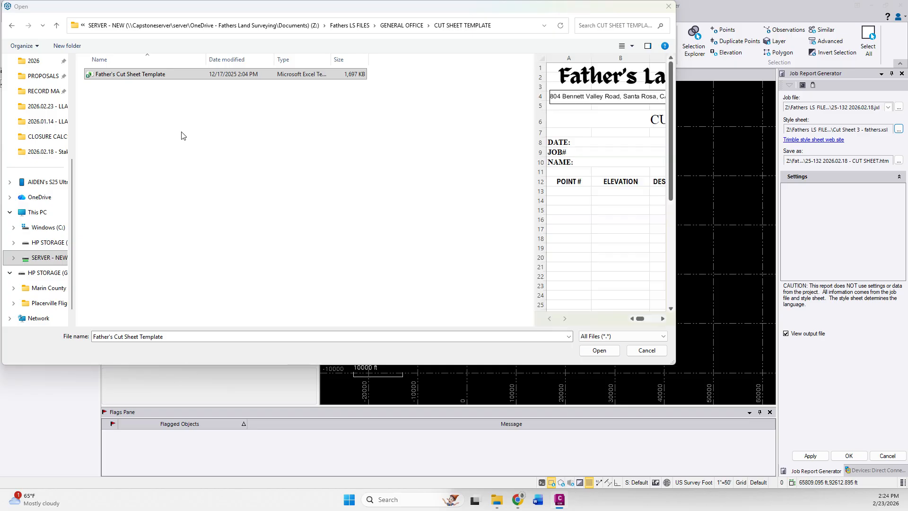
click(182, 132)
click(144, 75)
drag(534, 165, 280, 152)
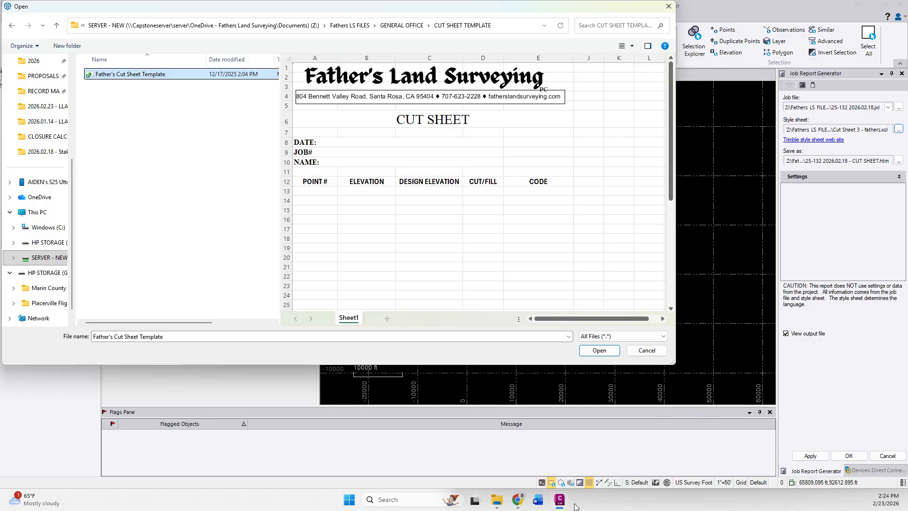
Place the template preview beside the Notepad style sheet and compare its column headings with the table header lines
click(498, 505)
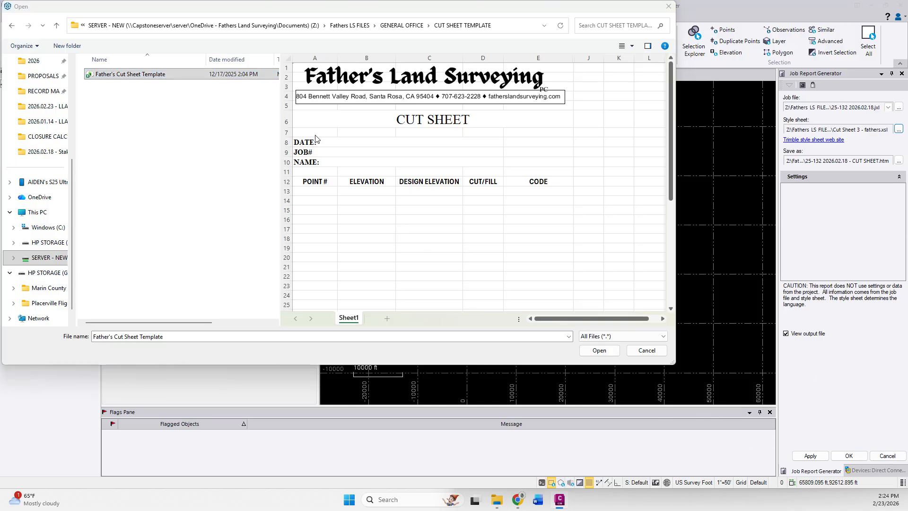
drag(559, 0, 681, 46)
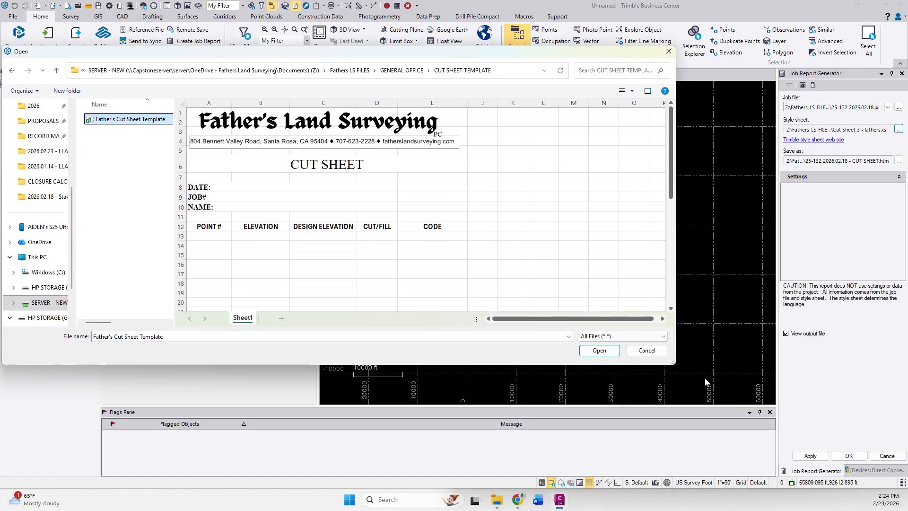
key(alt+Tab)
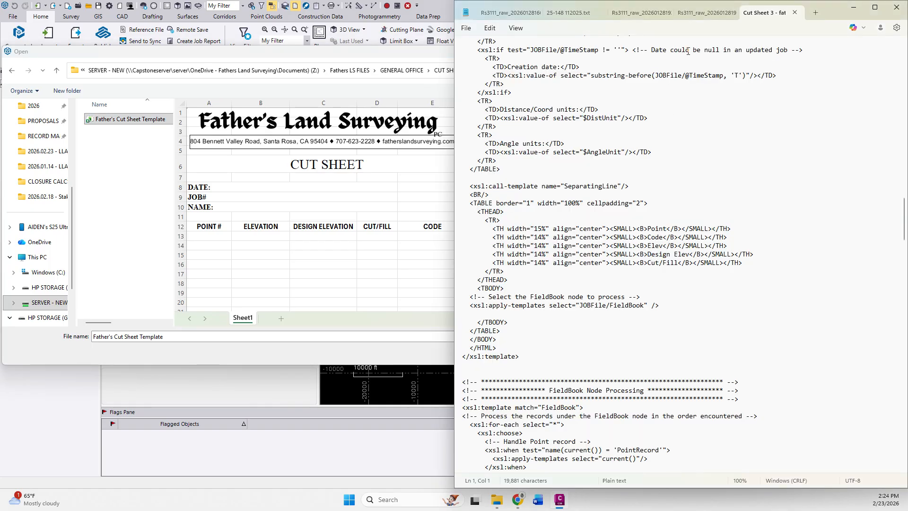
drag(842, 14, 907, 101)
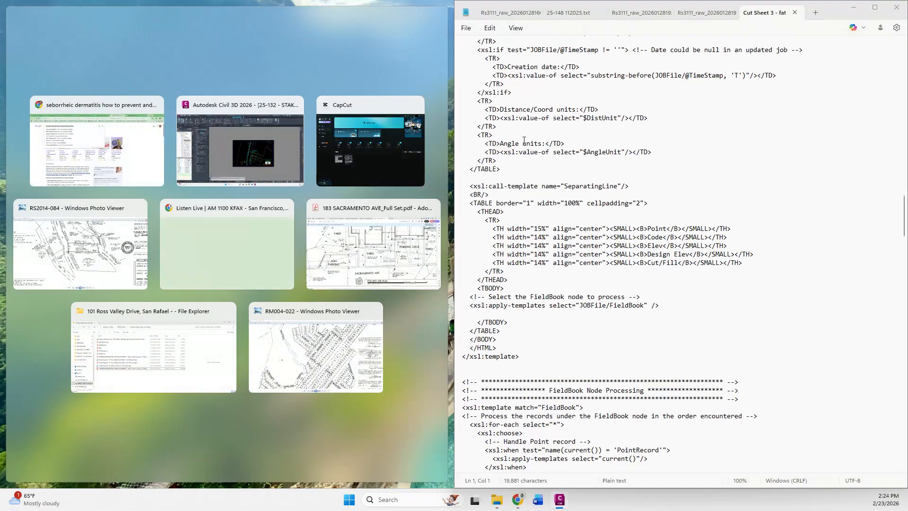
click(254, 161)
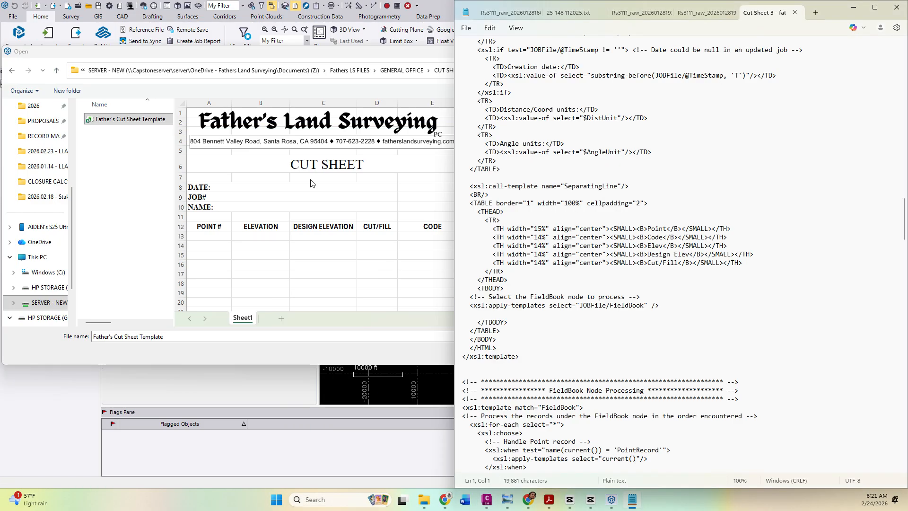
drag(344, 51, 370, 98)
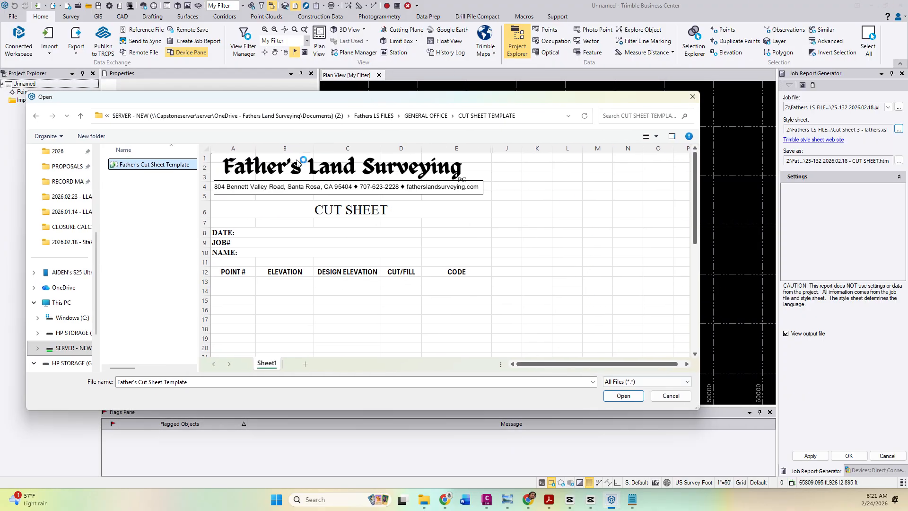
click(633, 499)
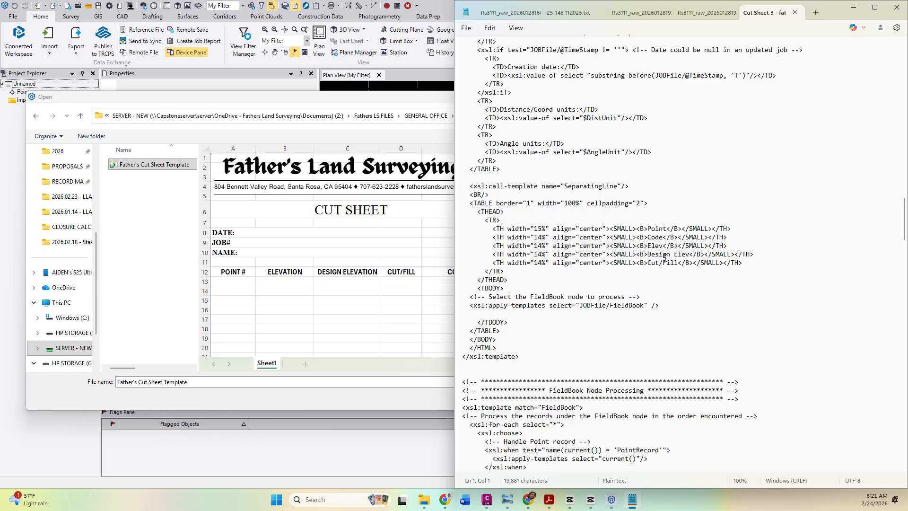
click(345, 290)
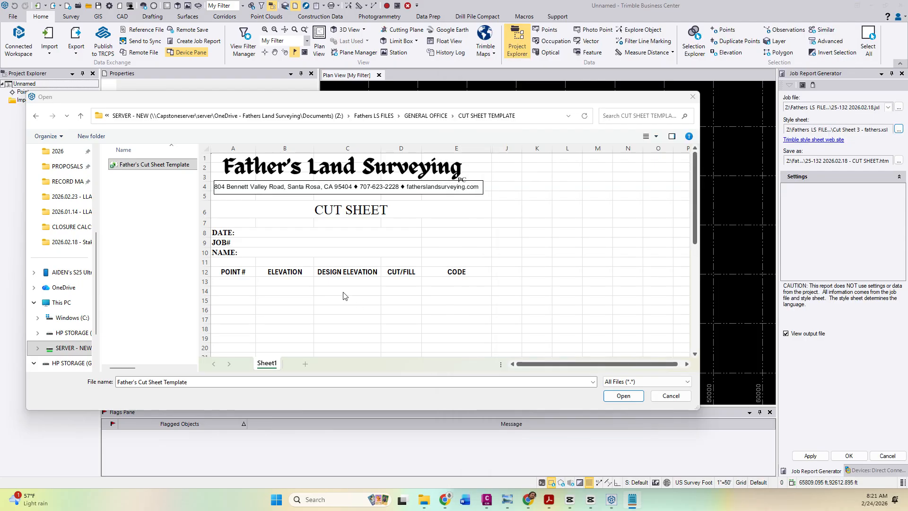
click(290, 273)
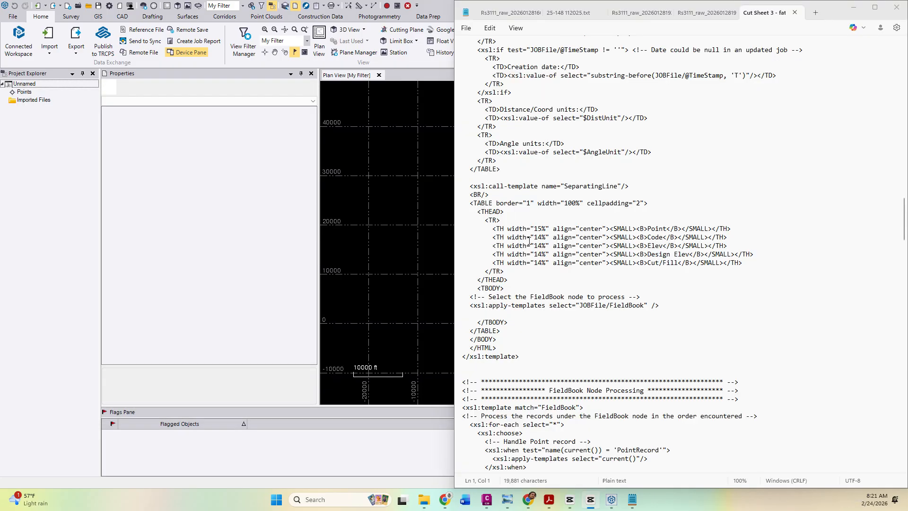
drag(493, 229, 697, 263)
Close the style sheet in Notepad and regenerate the cut sheet report with Cut Sheet 3 - fathers, replacing the existing HTM file
click(795, 12)
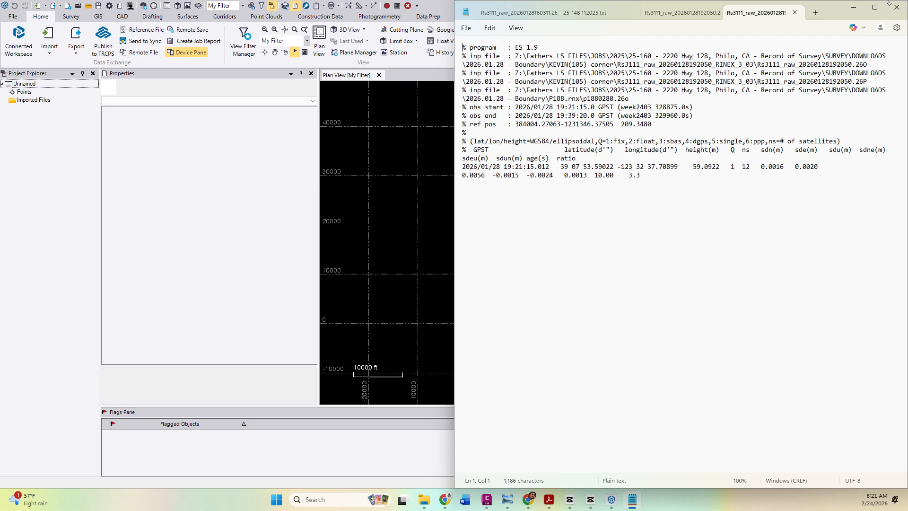
click(852, 12)
click(899, 130)
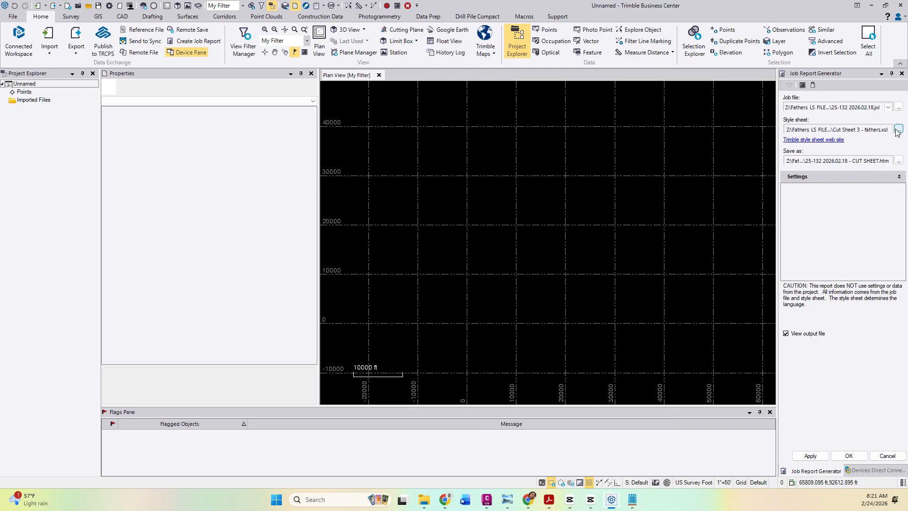
double_click(150, 166)
click(849, 456)
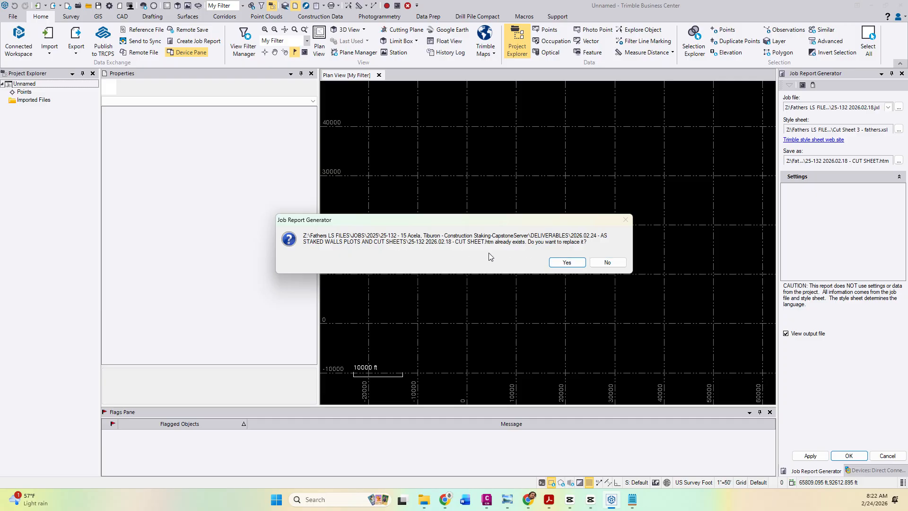
click(576, 264)
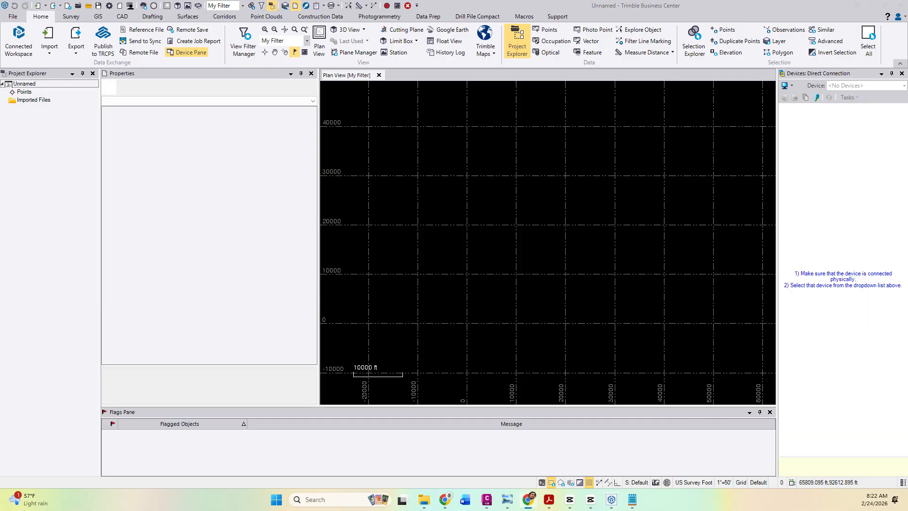
Examine the regenerated Cut Sheet Report full screen, comparing the table headers with the data columns, then minimize it
drag(907, 90, 401, 94)
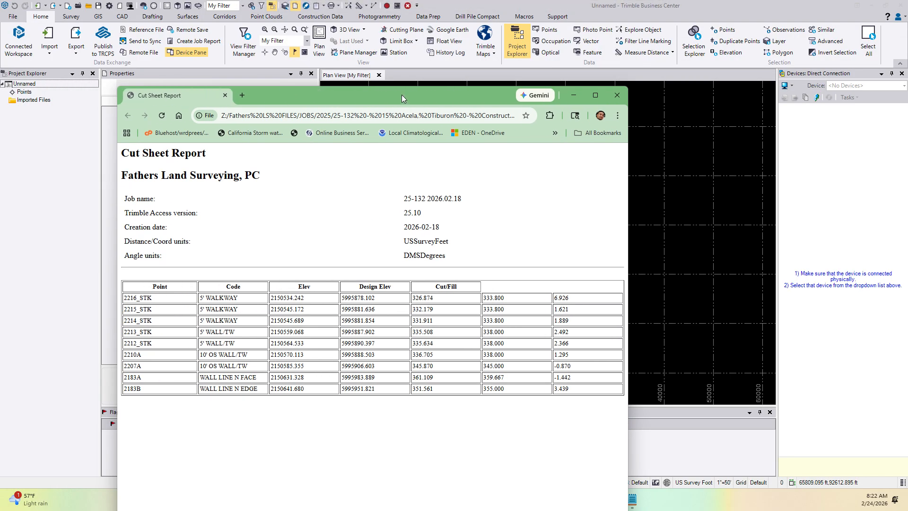
click(596, 96)
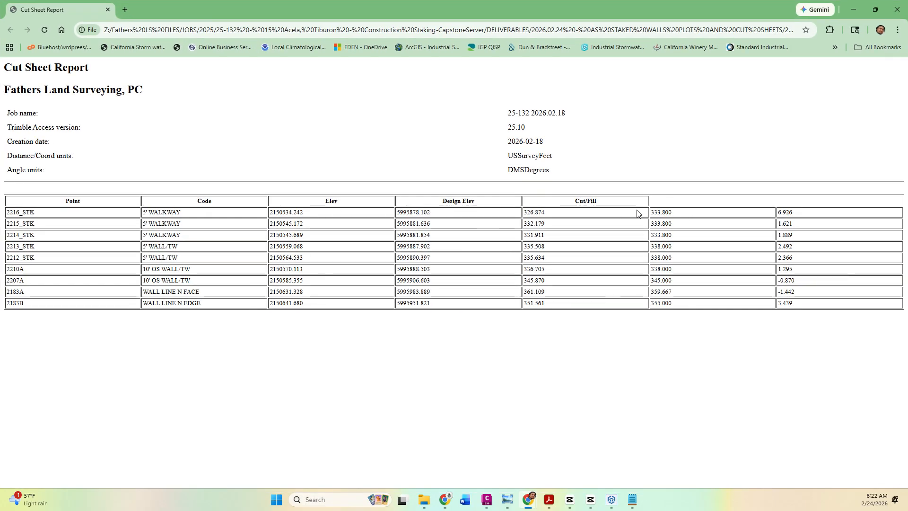
click(854, 9)
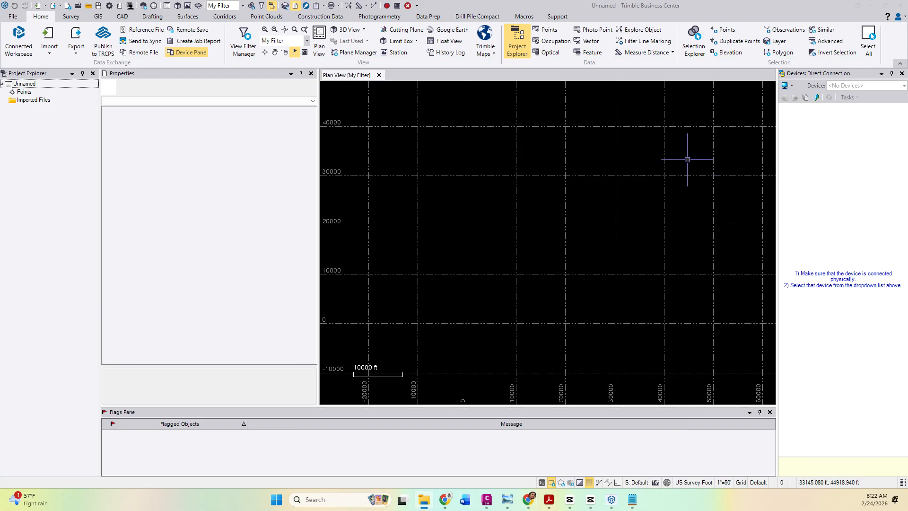
Start a new job report and load job file 25-132 2026.02.18.jxl from SURVEY > DOWNLOADS > 2026.02.18 - Staking Walls in the 2025 job folder
click(186, 42)
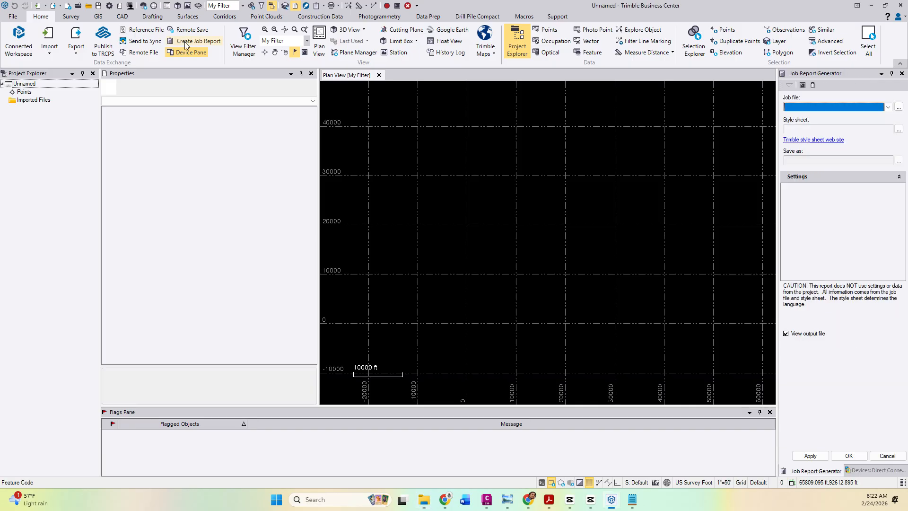
click(898, 107)
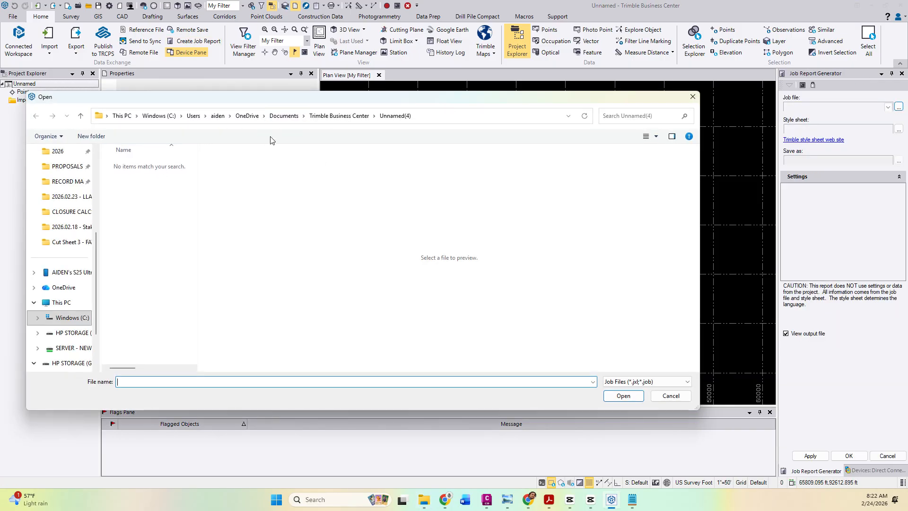
scroll(53, 196, up, 2)
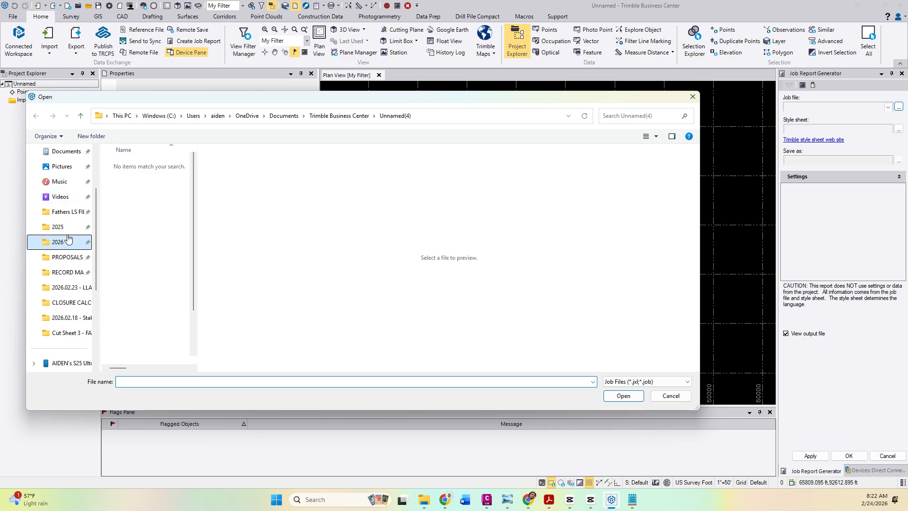
click(57, 226)
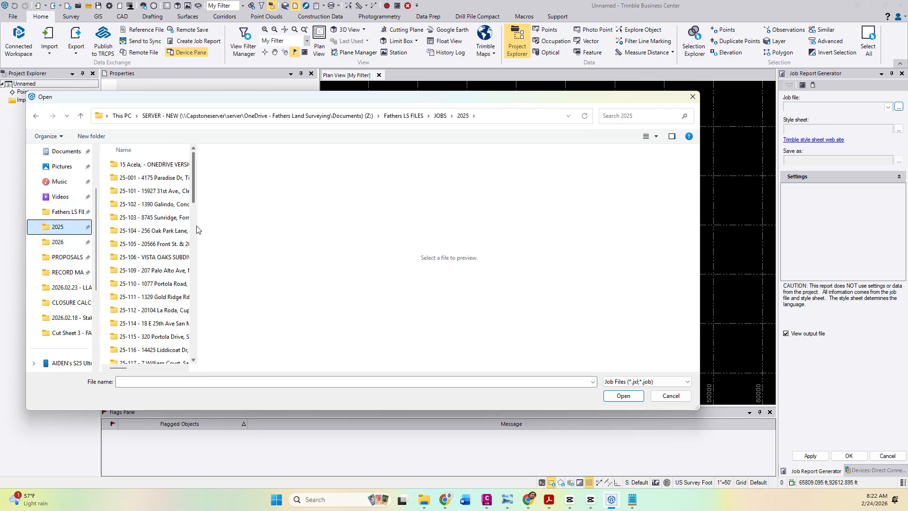
scroll(197, 279, down, 10)
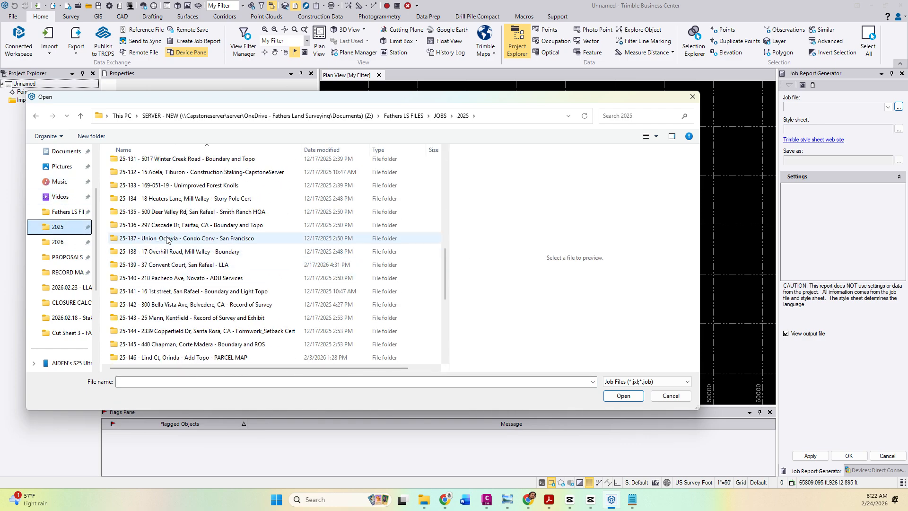
scroll(171, 213, up, 1)
double_click(166, 205)
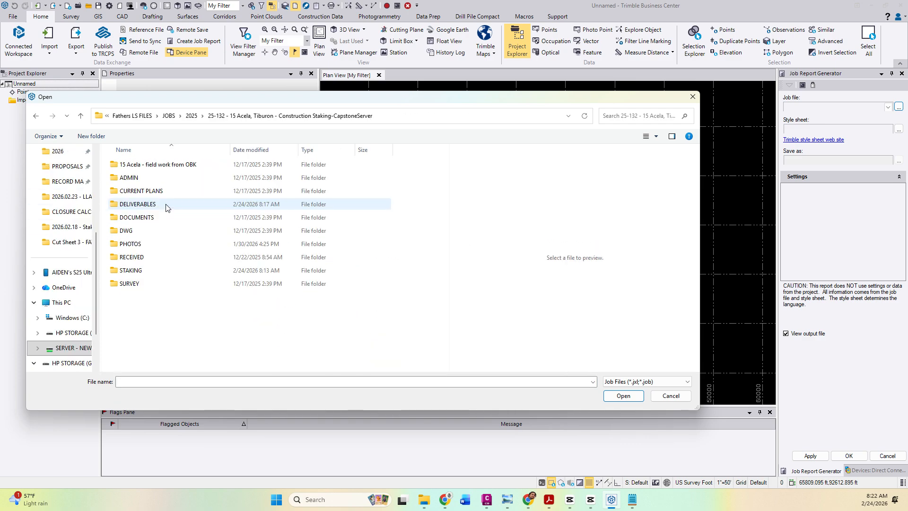
double_click(138, 283)
double_click(161, 164)
click(175, 310)
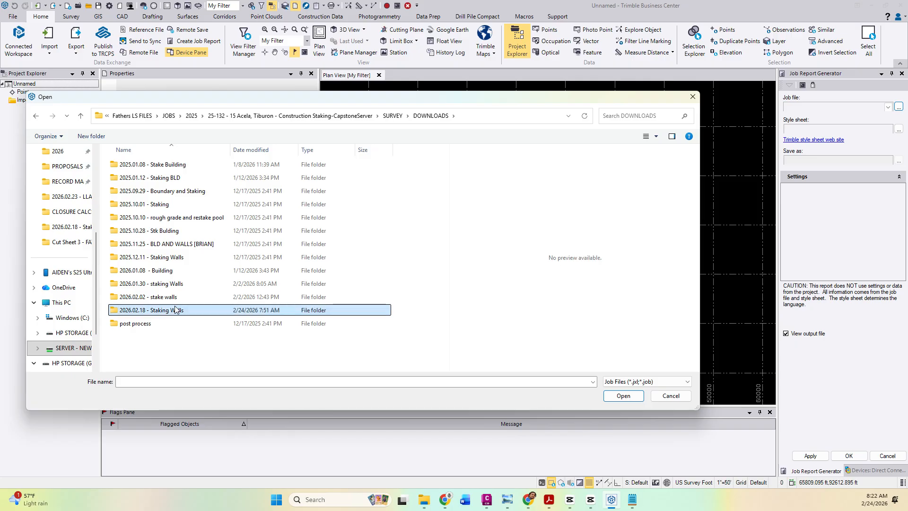
double_click(175, 310)
double_click(170, 165)
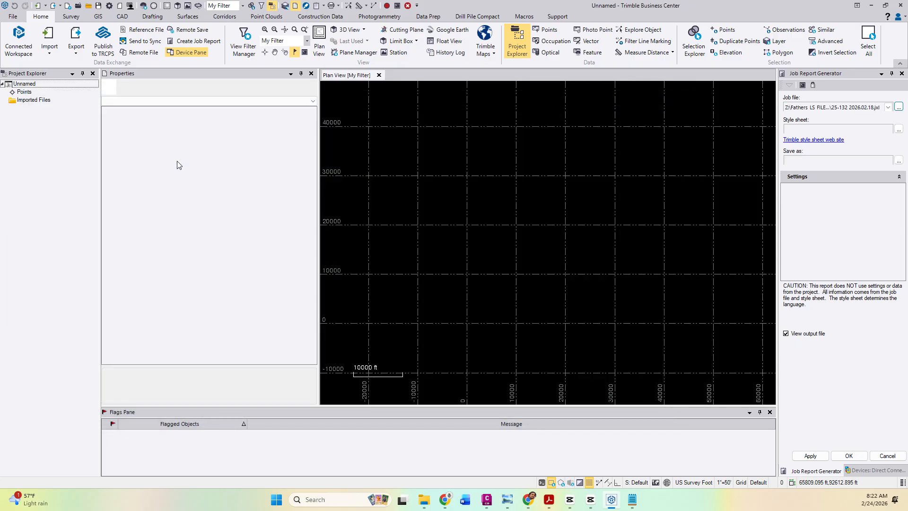
Open the Cut Sheet 3 - fathers style sheet in Notepad from the style sheet file dialog, maximized at the table header lines
click(899, 130)
click(160, 166)
right_click(161, 167)
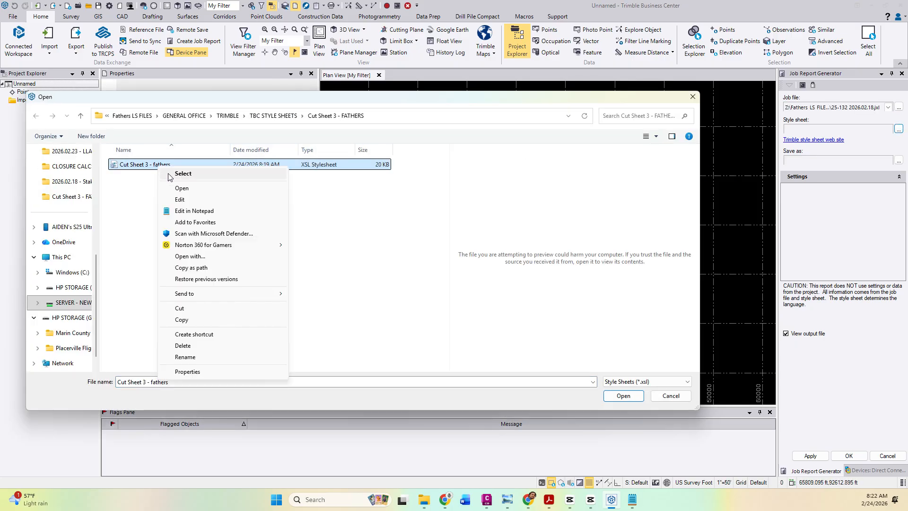
click(194, 210)
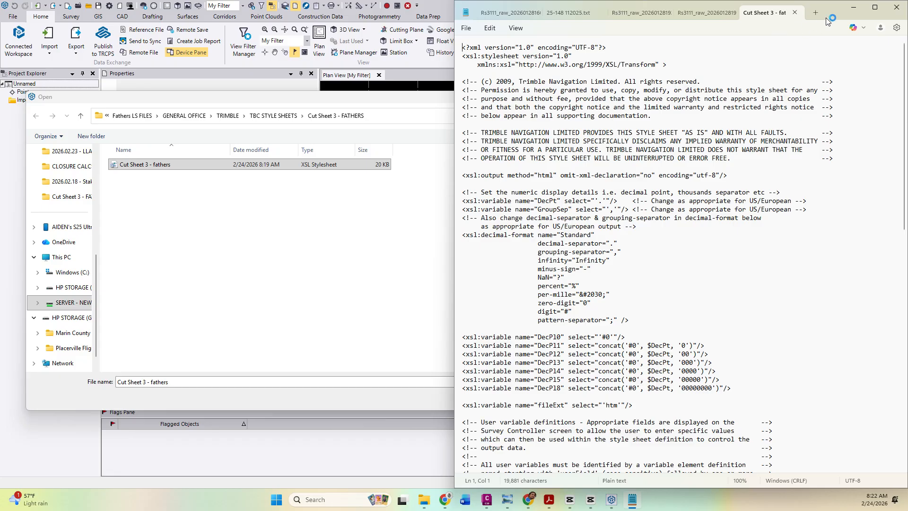
drag(830, 11, 800, 1)
scroll(777, 239, down, 11)
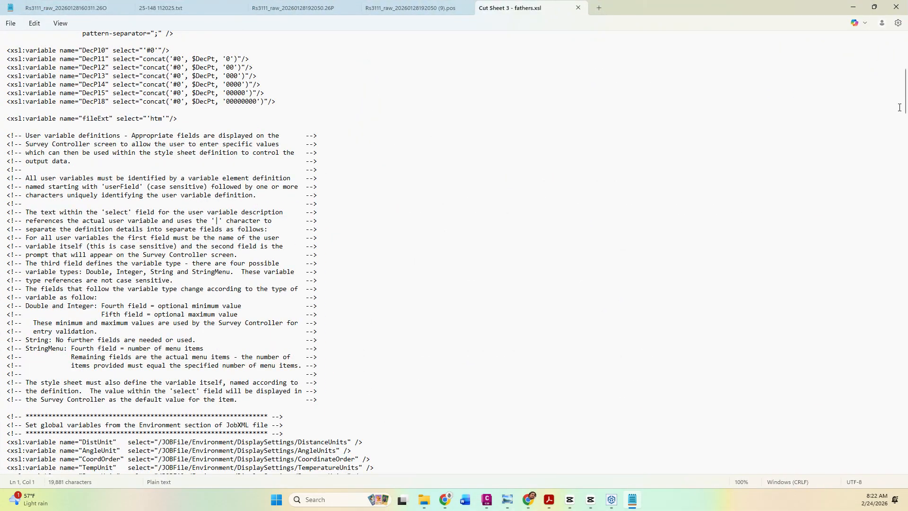
drag(900, 108, 892, 233)
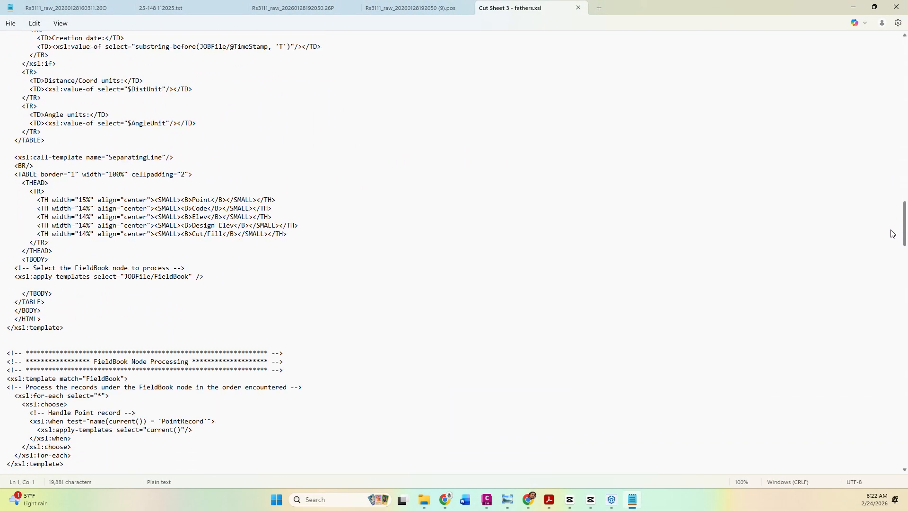
scroll(229, 302, up, 4)
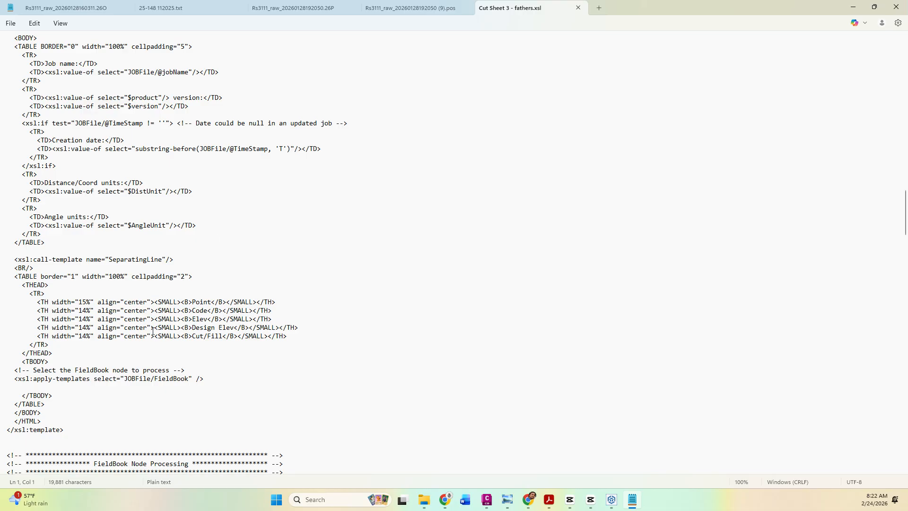
Delete the Northing value and Easting value cells, with their comments and leftover blank lines, from the StakeoutDeltas table row
scroll(133, 326, up, 15)
scroll(134, 327, down, 20)
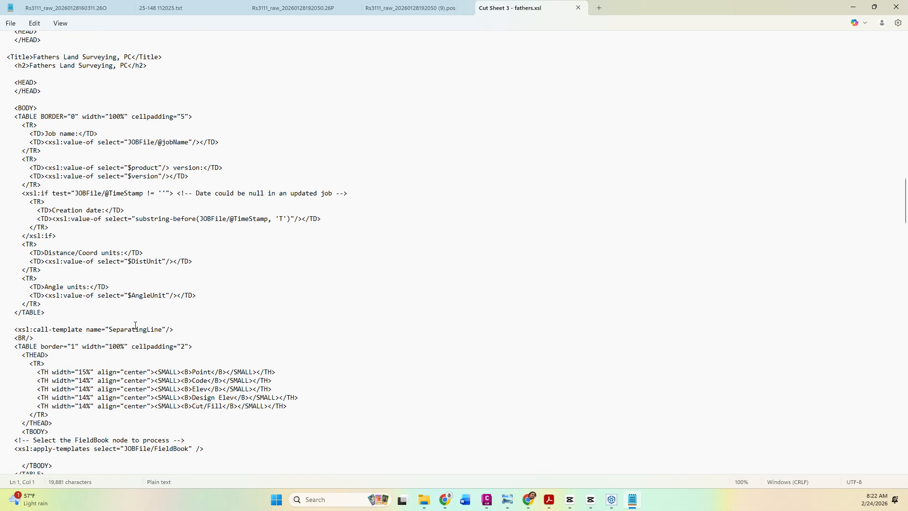
scroll(145, 331, down, 10)
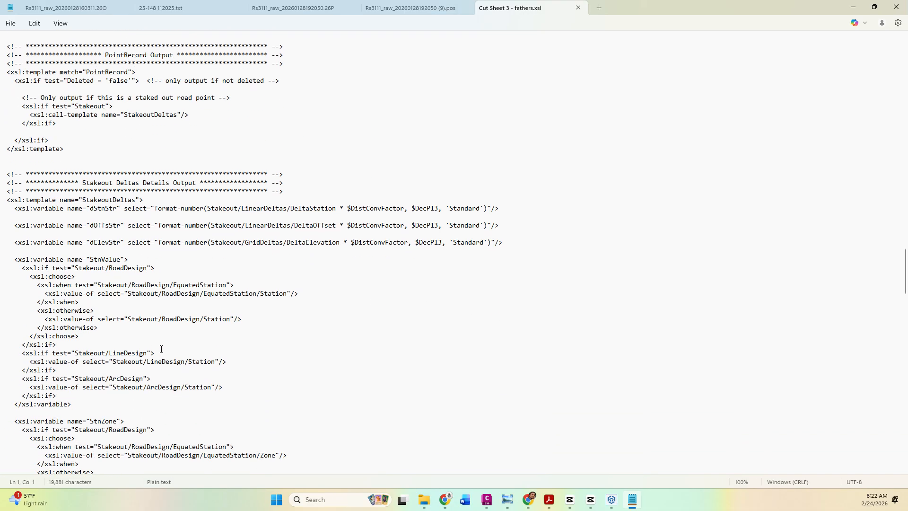
scroll(137, 364, down, 9)
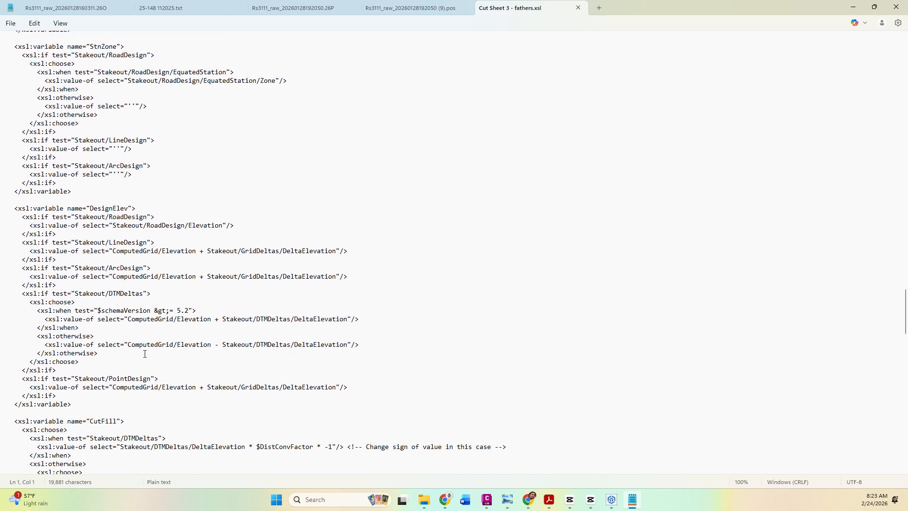
scroll(147, 352, down, 15)
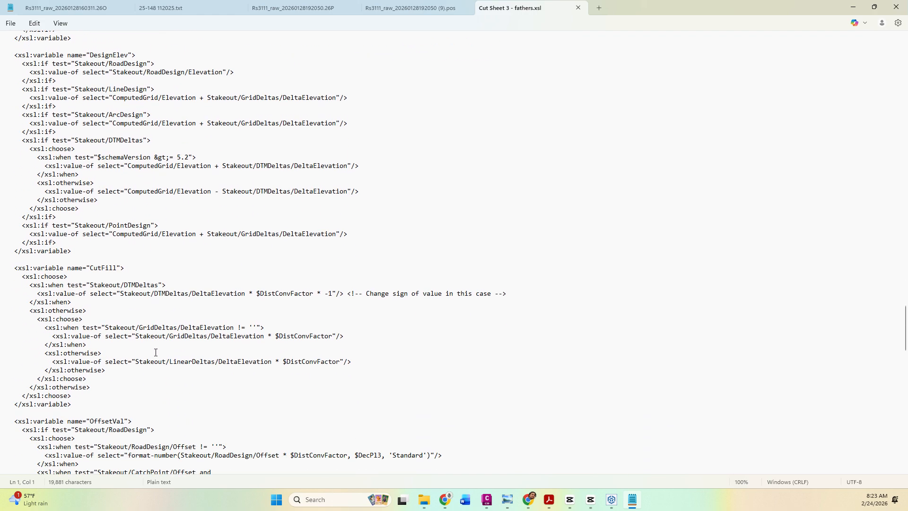
scroll(149, 343, down, 11)
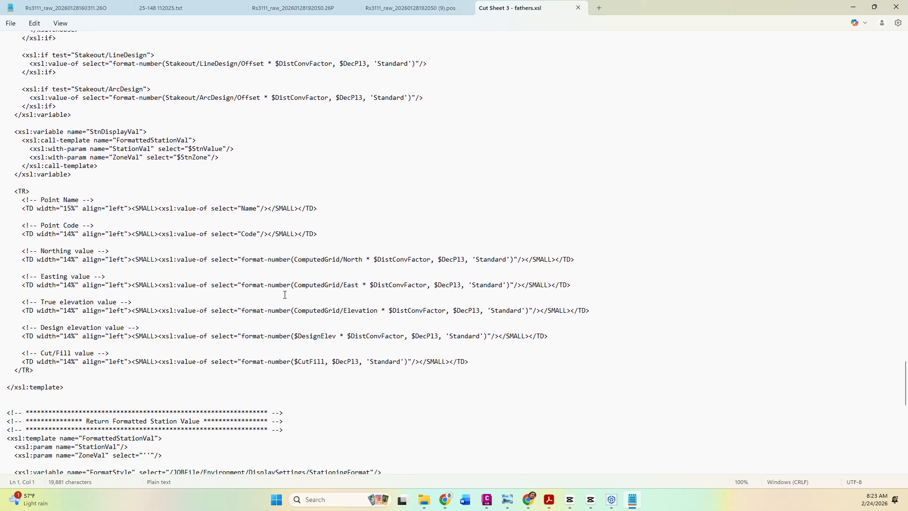
drag(571, 284, 1, 253)
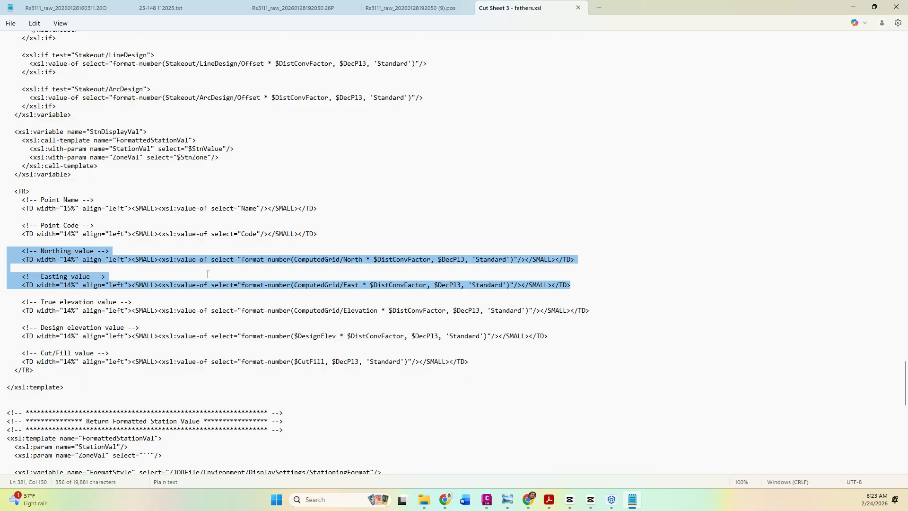
key(BackSpace)
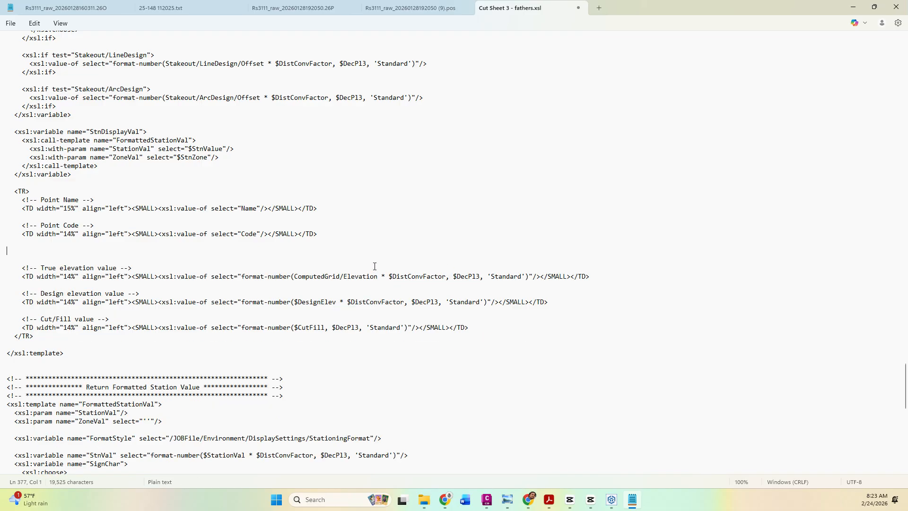
key(BackSpace)
key(BackSpace)
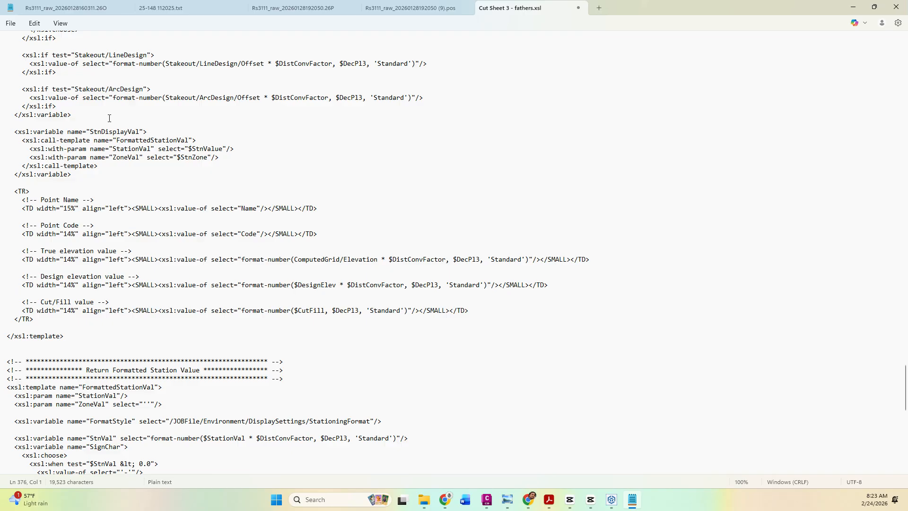
Save the edited Cut Sheet 3 - fathers style sheet, close its tab and minimize Notepad
click(11, 24)
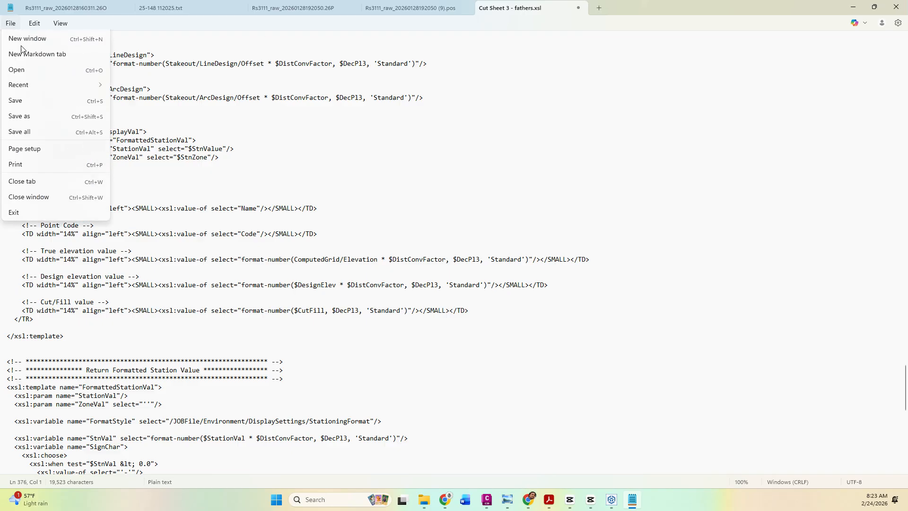
click(29, 116)
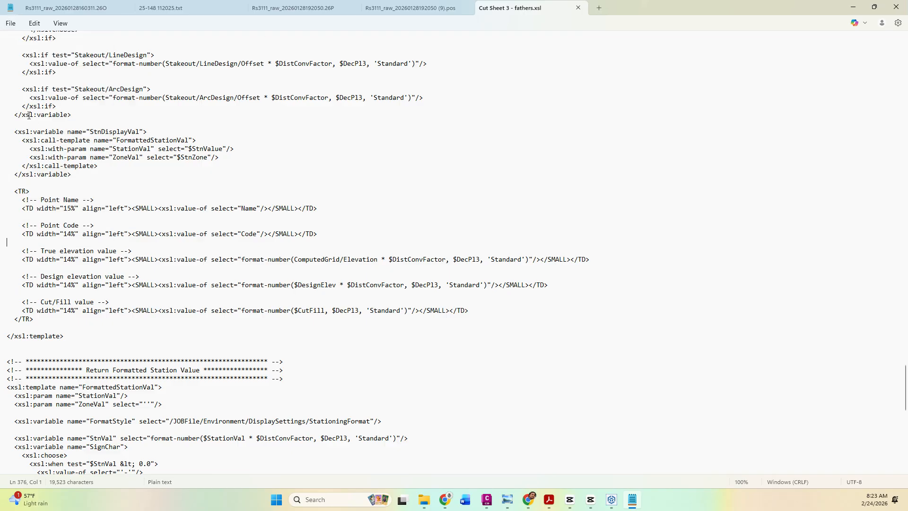
click(578, 7)
click(853, 6)
Select Cut Sheet 3 - fathers as the style sheet and generate the job report, replacing the existing 25-132 2026.02.18.htm
click(264, 236)
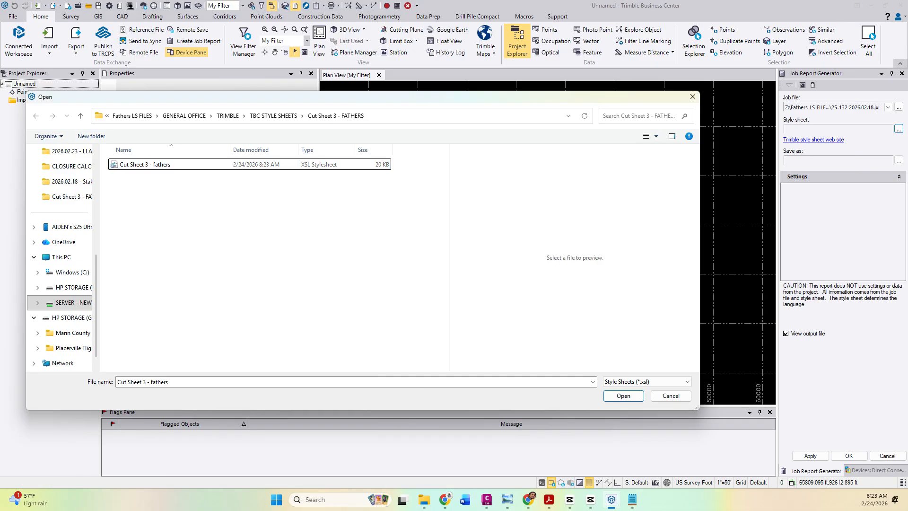
double_click(217, 165)
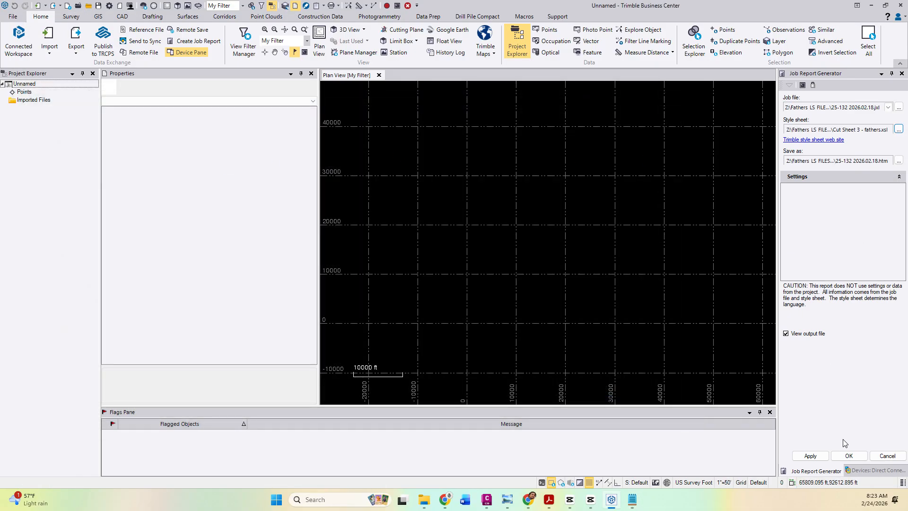
click(849, 456)
click(568, 264)
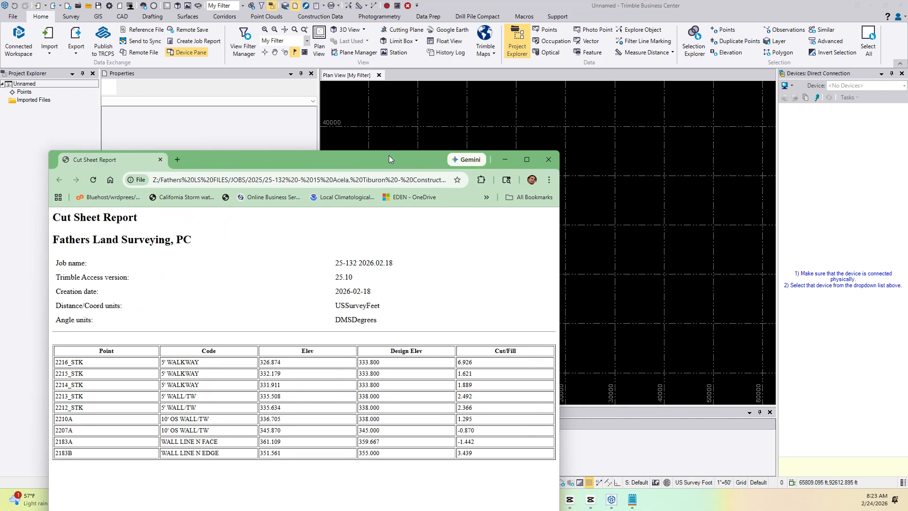
Examine the regenerated Cut Sheet Report full screen, checking the staked point rows against the five column headers, and minimize the browser
click(528, 157)
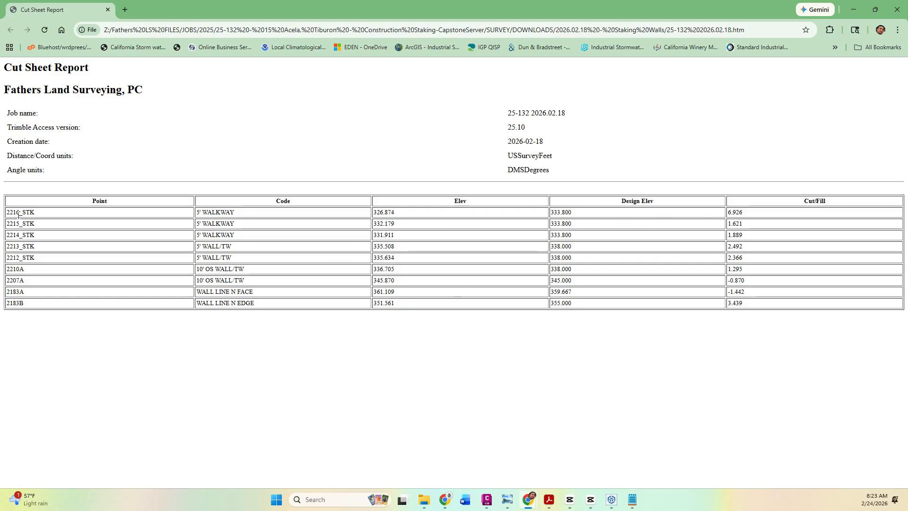
drag(18, 215, 610, 316)
click(610, 316)
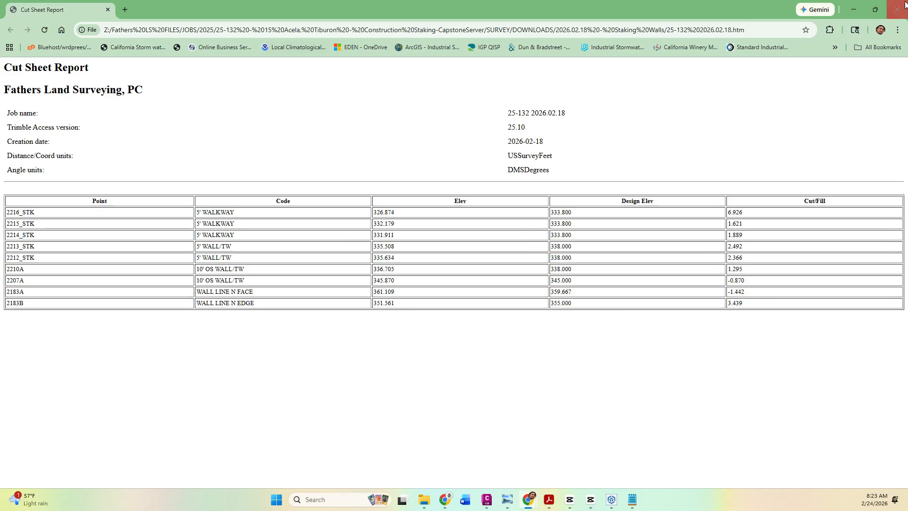
click(854, 10)
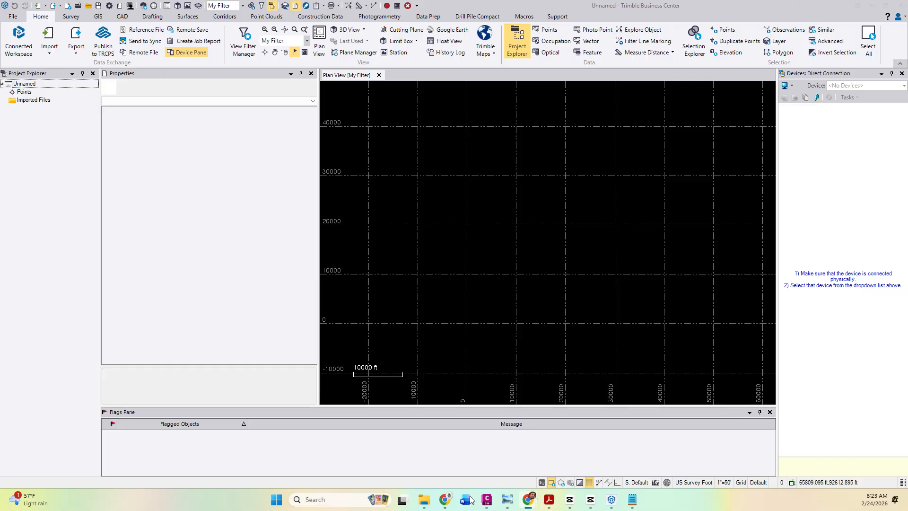
Switch to File Explorer
click(428, 501)
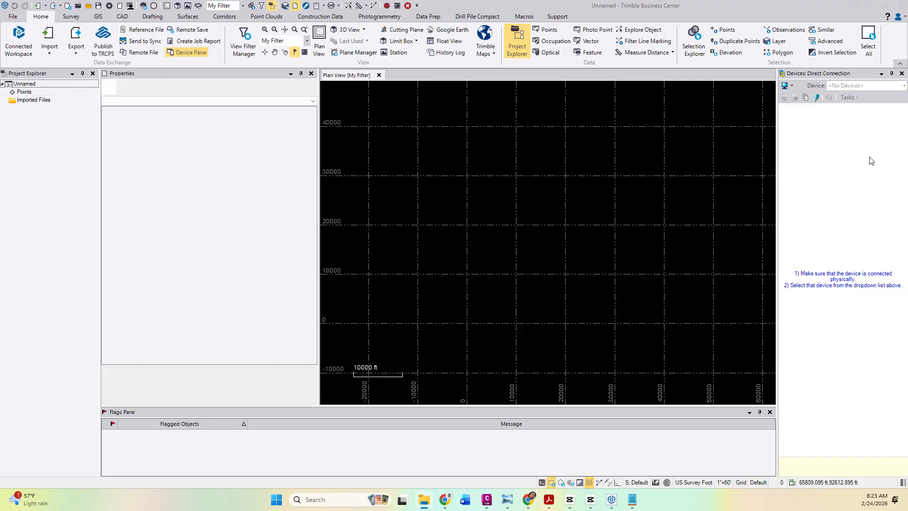